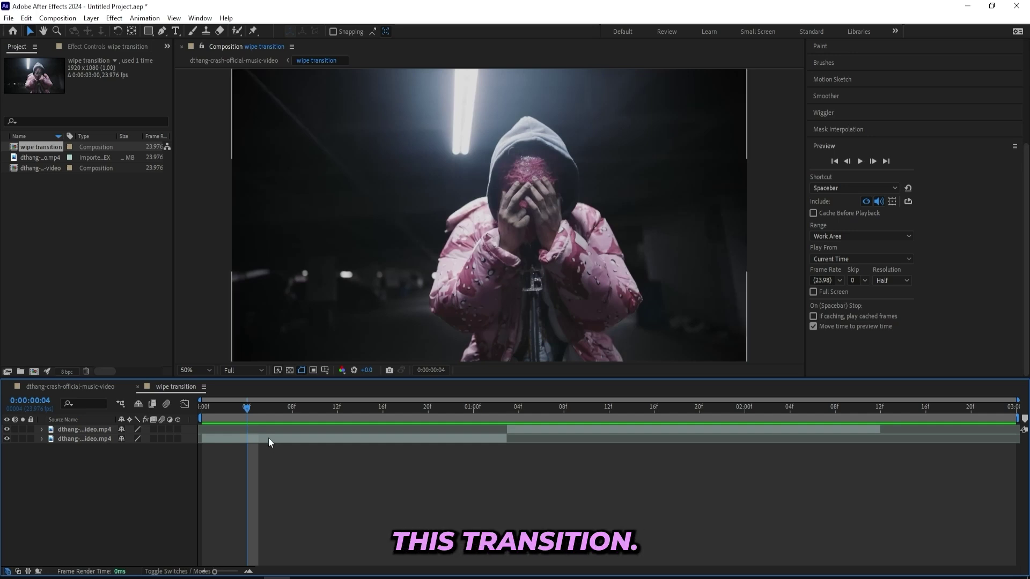
Add a new adjustment layer above the two clips in the wipe transition composition
click(206, 420)
key(space)
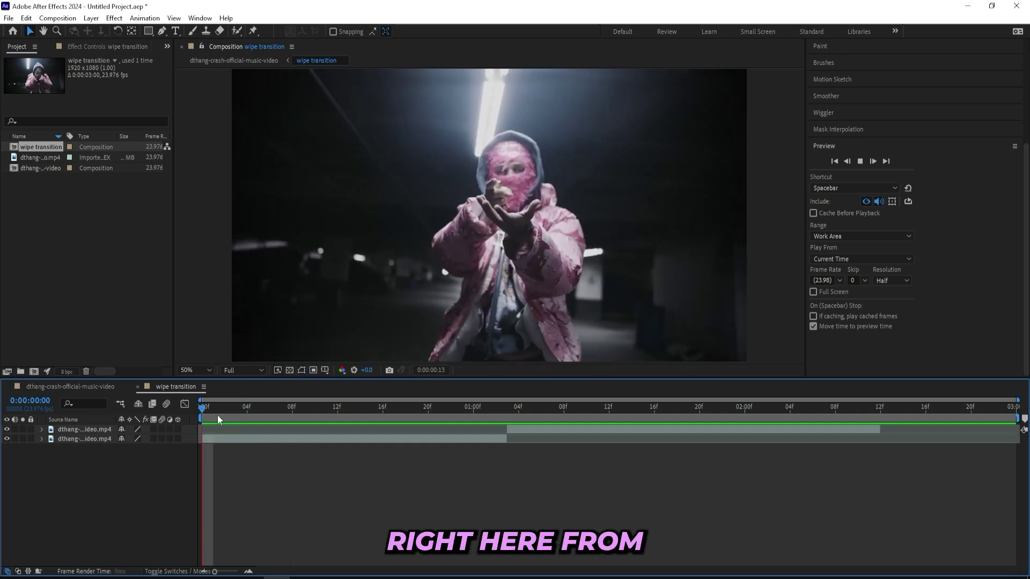
key(space)
drag(221, 411, 183, 433)
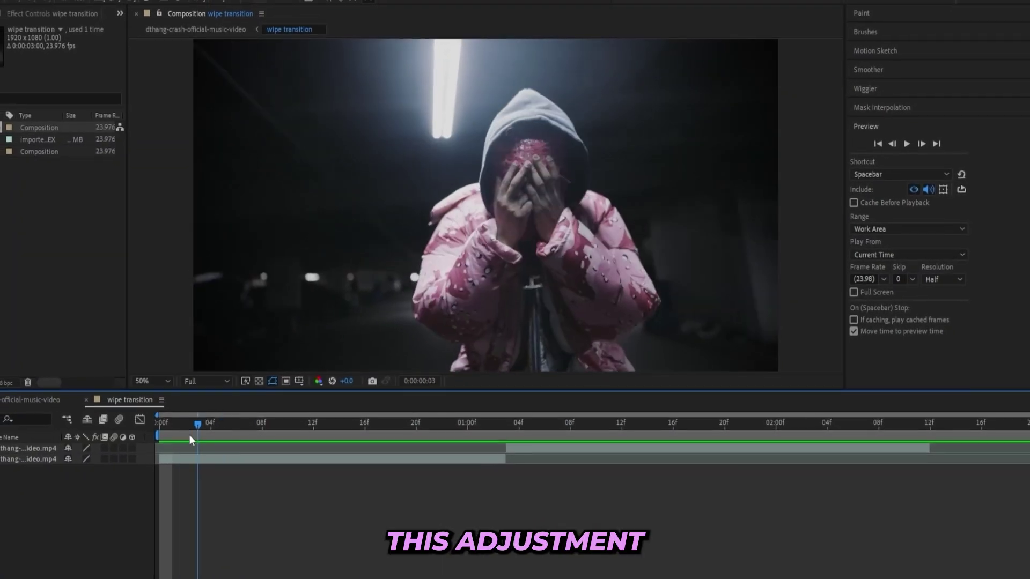
right_click(198, 487)
mouse_move(242, 338)
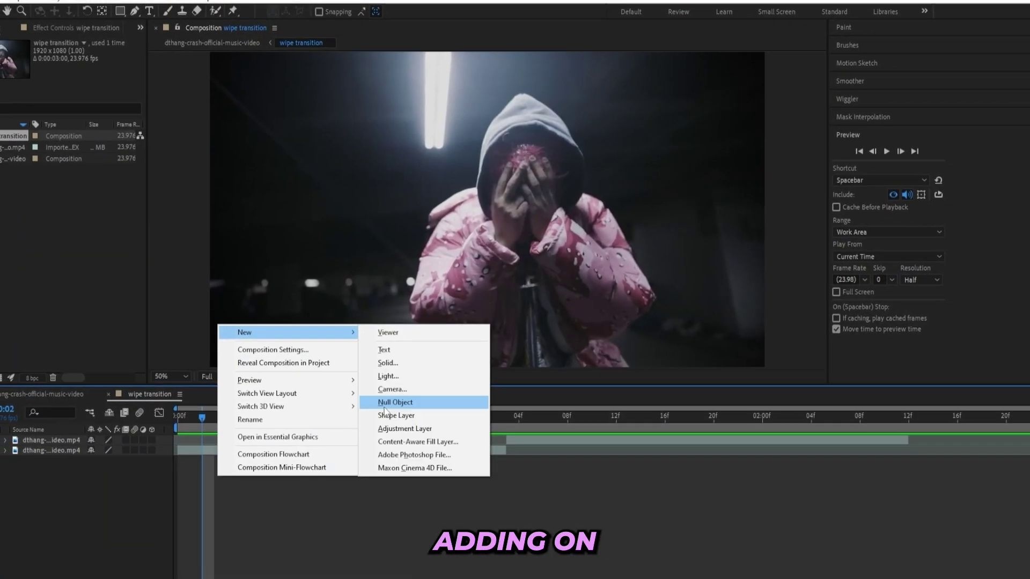
click(397, 430)
Apply the S_DistortChroma effect to the adjustment layer and set its Blur Lens to 300
key(ctrl+5)
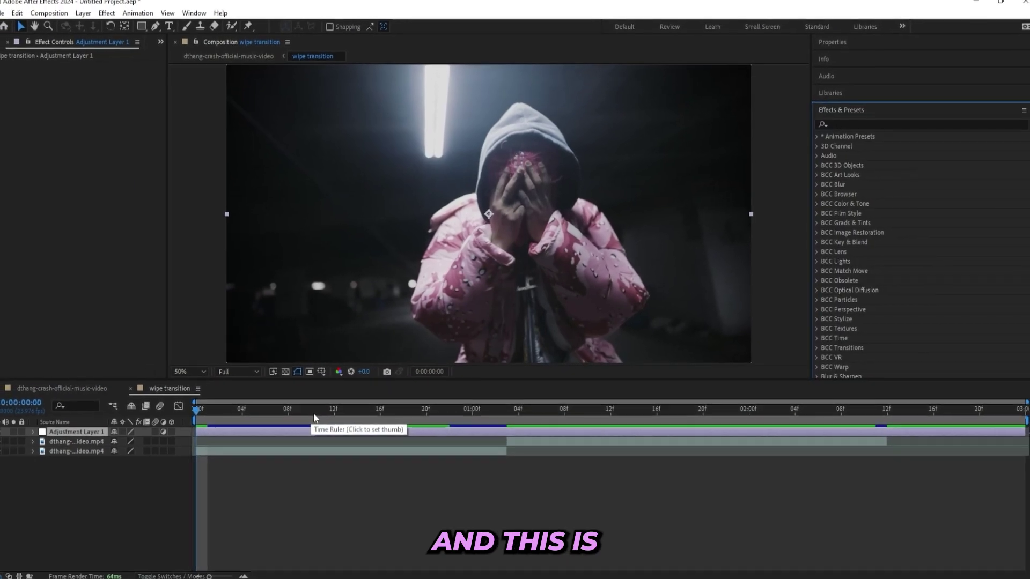
click(890, 128)
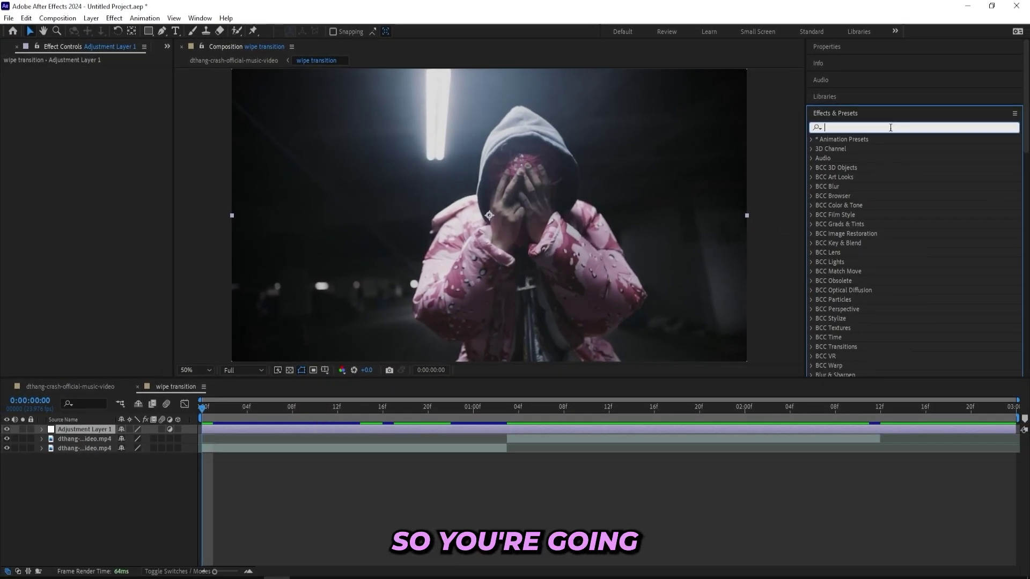
text(distortch)
drag(868, 149, 107, 152)
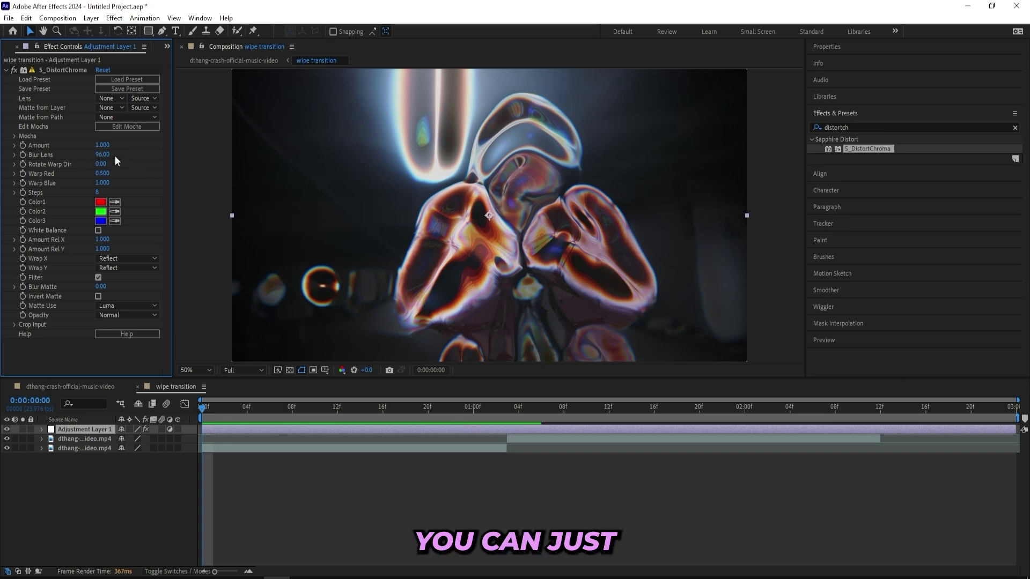
drag(105, 155, 98, 157)
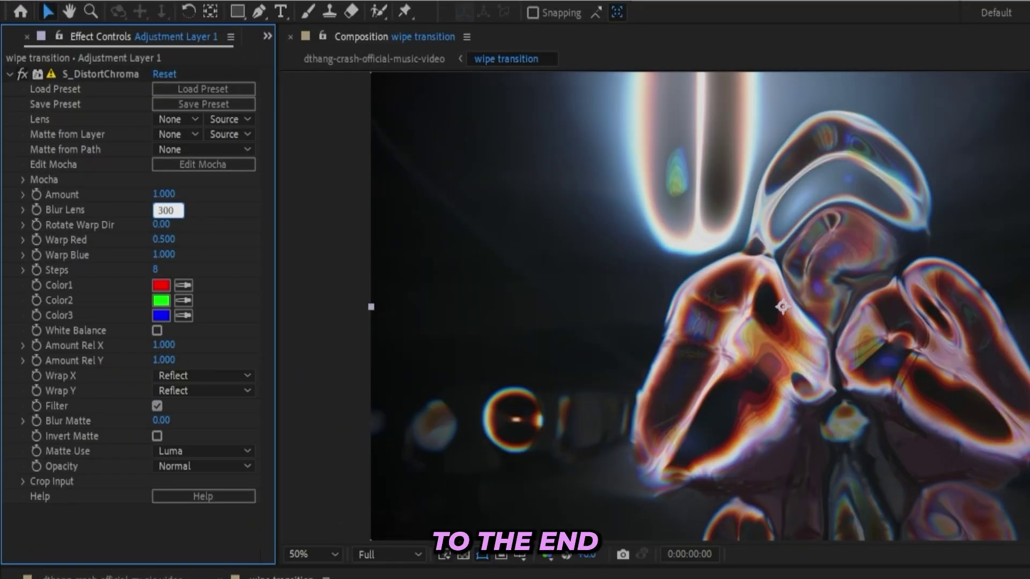
key(Return)
Keyframe S_DistortChroma's Amount at 1.000 at 0:00:01:02 and 0 at 0:00:00:12, and start keyframing Rotate Warp Dir at 0:00:00:12
drag(254, 494, 500, 406)
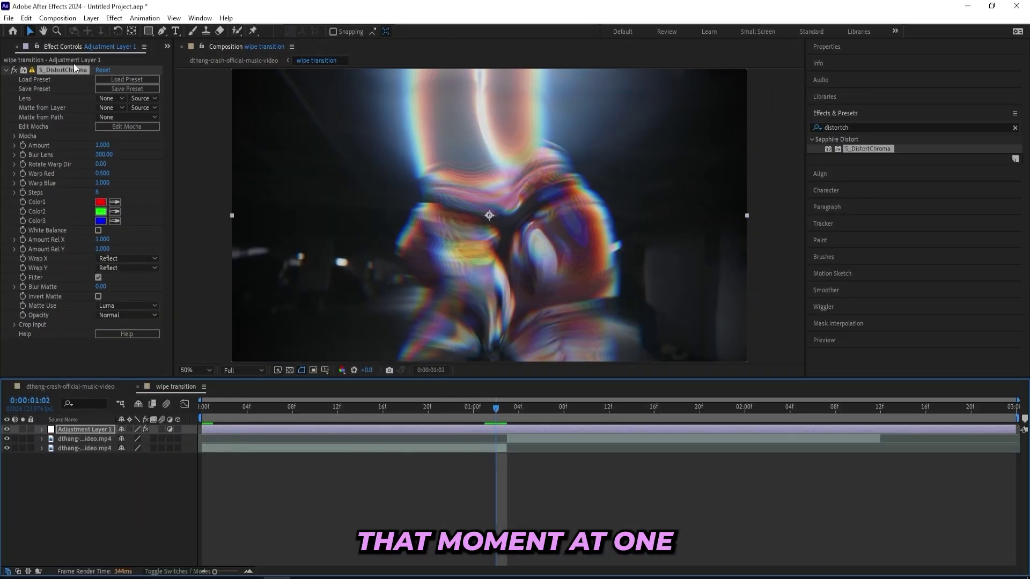
click(23, 146)
drag(418, 407, 339, 409)
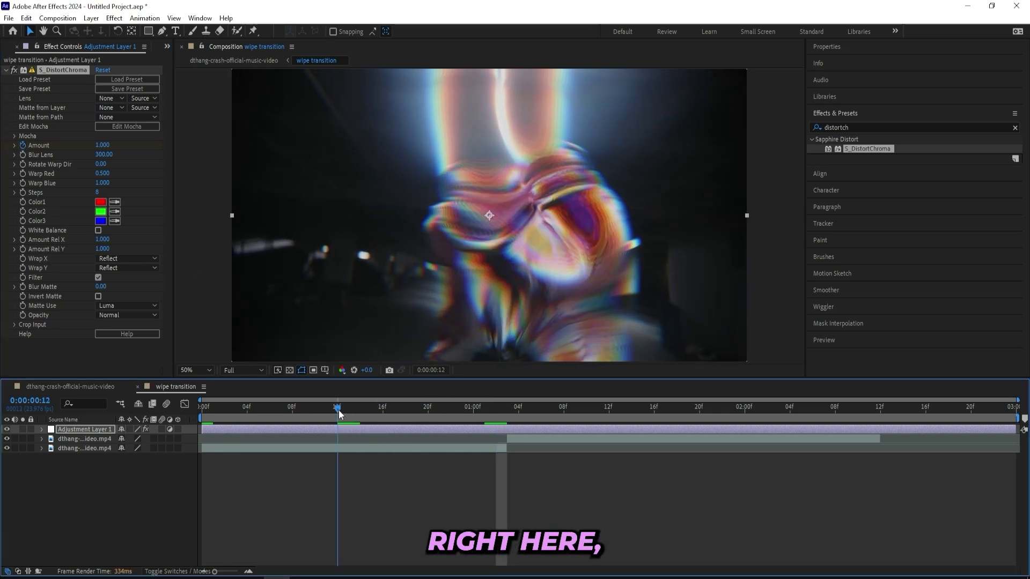
key(Page_Up)
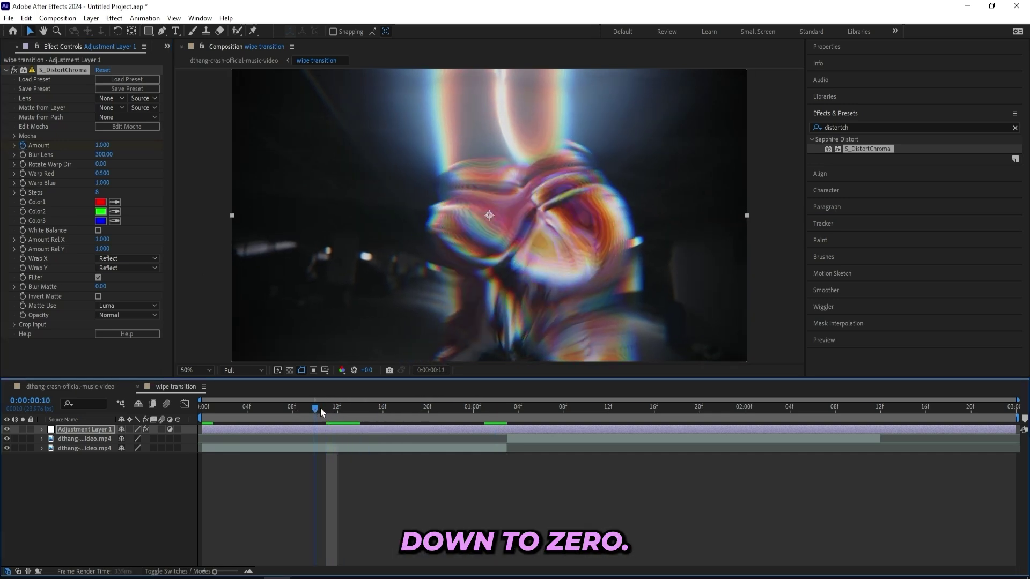
drag(328, 412, 336, 411)
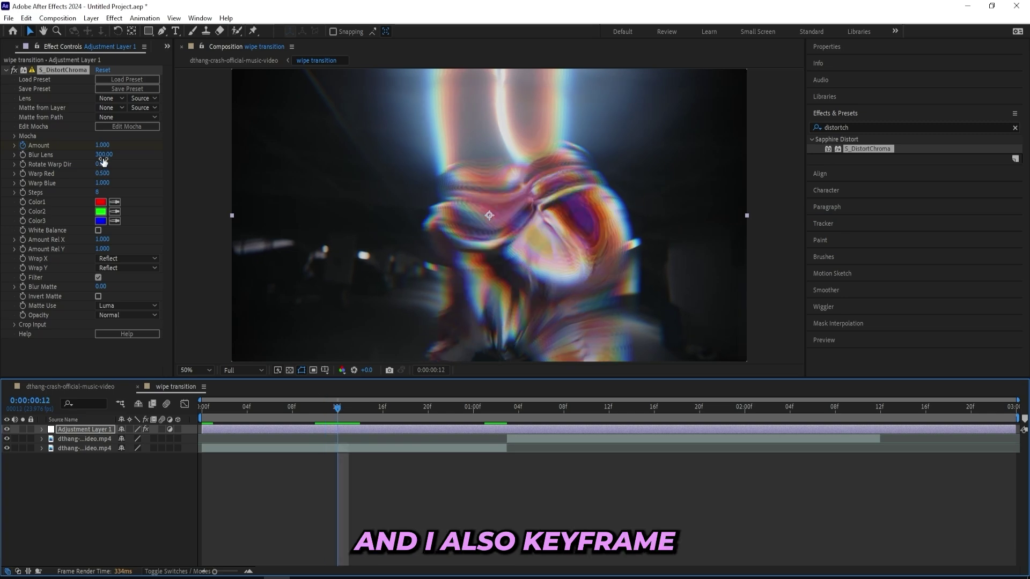
click(101, 144)
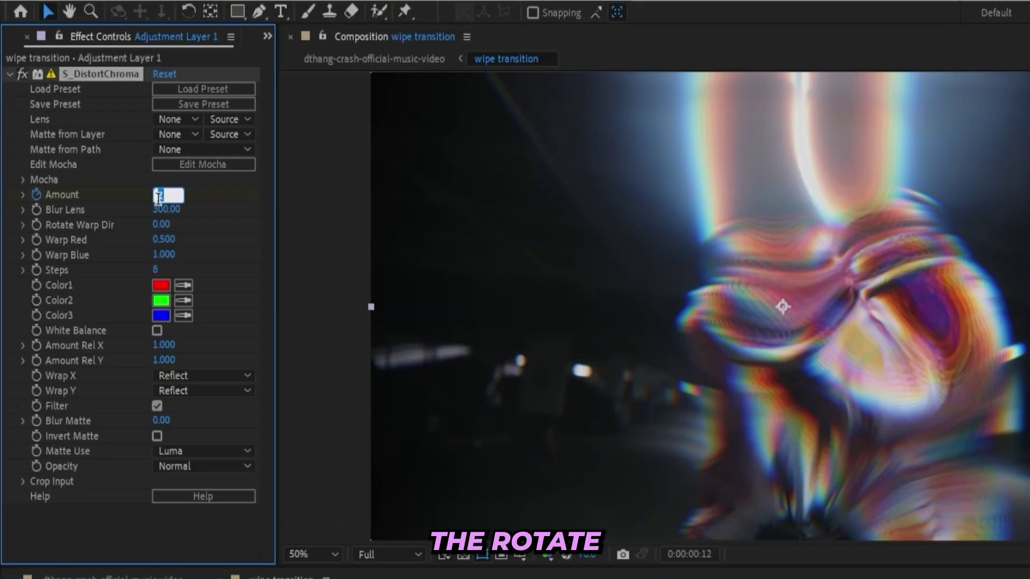
text(0)
key(Return)
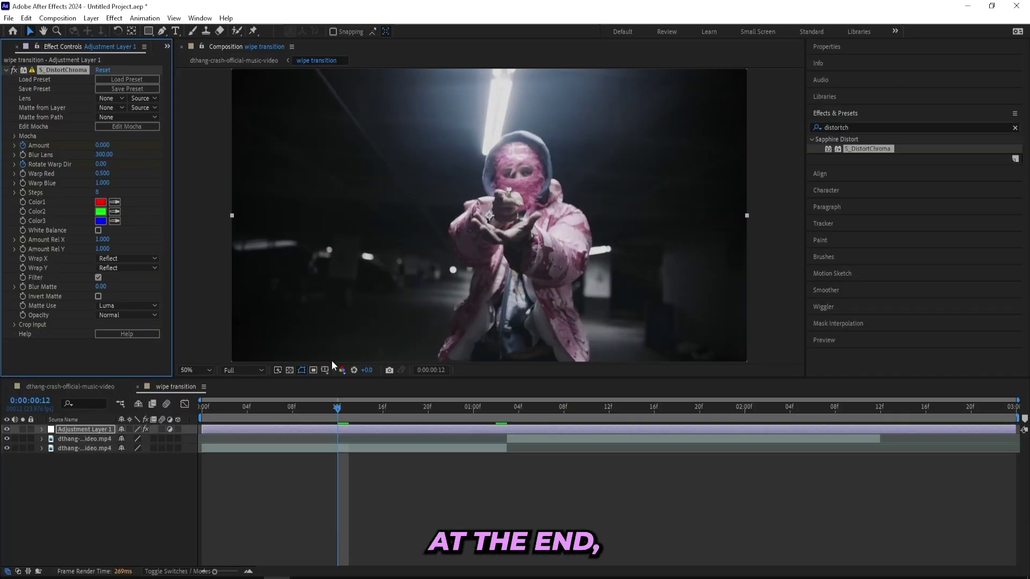
At 0:00:01:02, set S_DistortChroma's Rotate Warp Dir to 47, and scrub through the resulting animation
drag(343, 408, 497, 414)
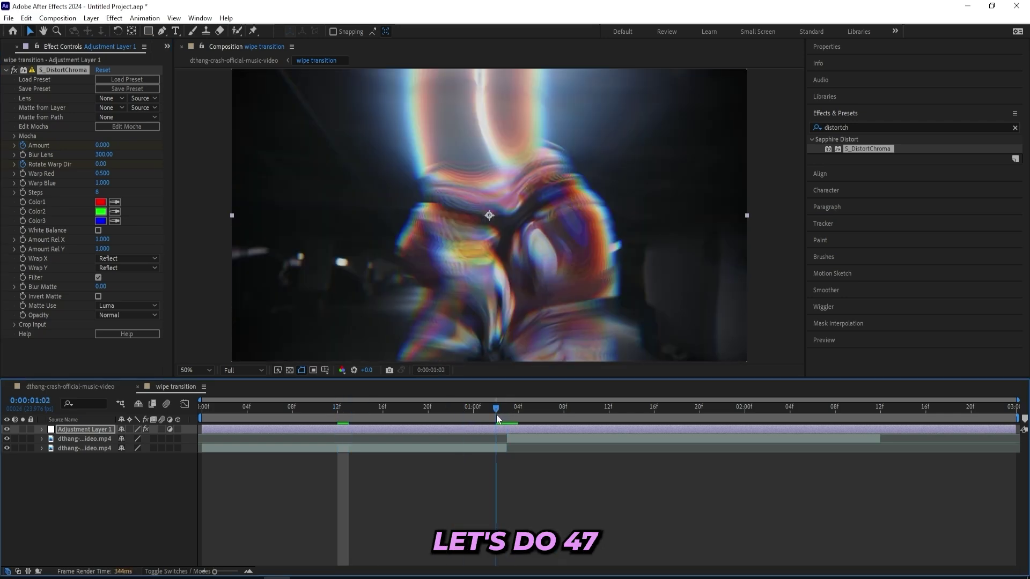
drag(102, 165, 113, 165)
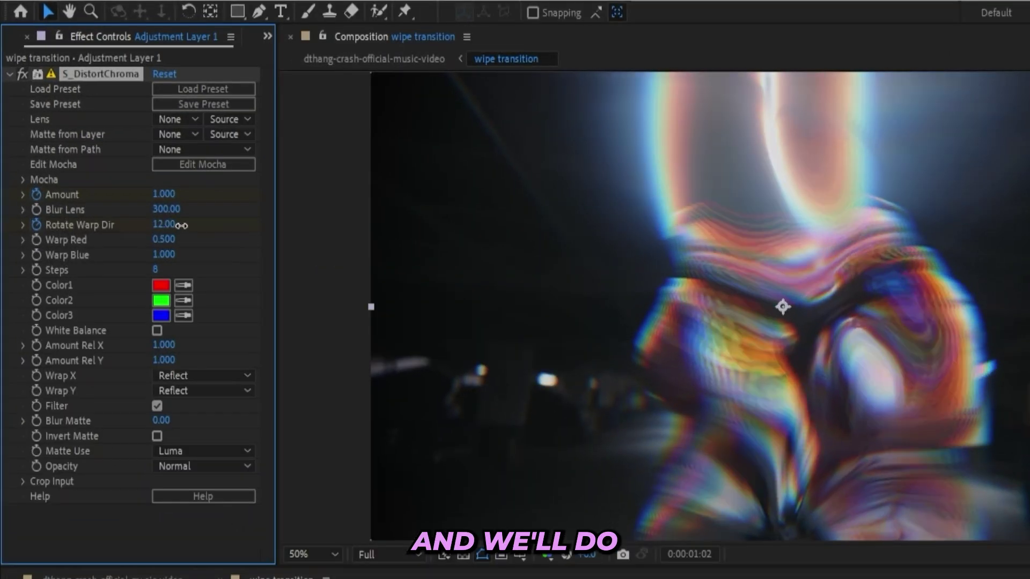
drag(182, 225, 200, 225)
drag(341, 414, 354, 443)
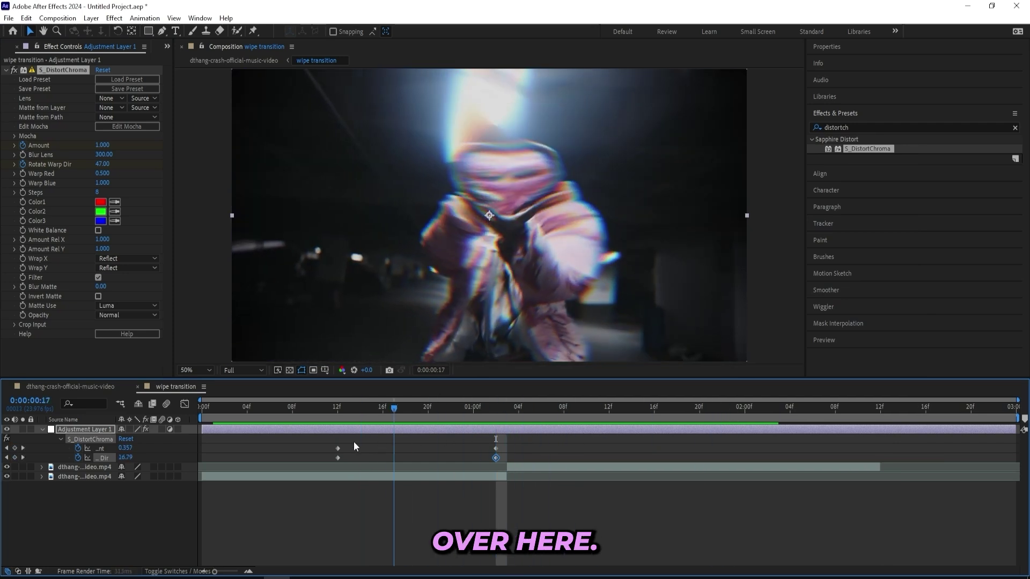
Go back to the first keyframe at 0:00:00:12 and apply the Displacer Pro effect to the adjustment layer
key(j)
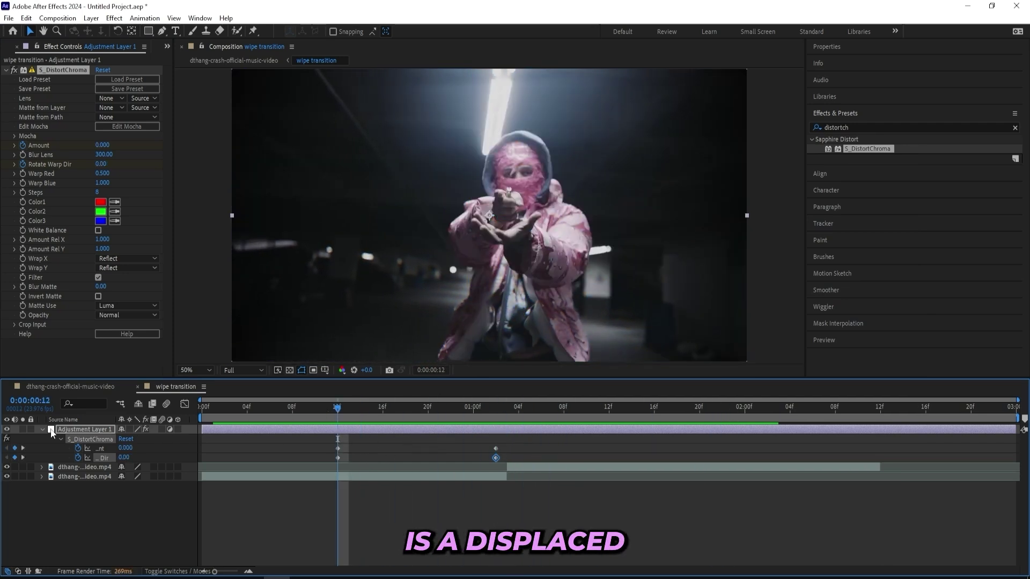
click(847, 127)
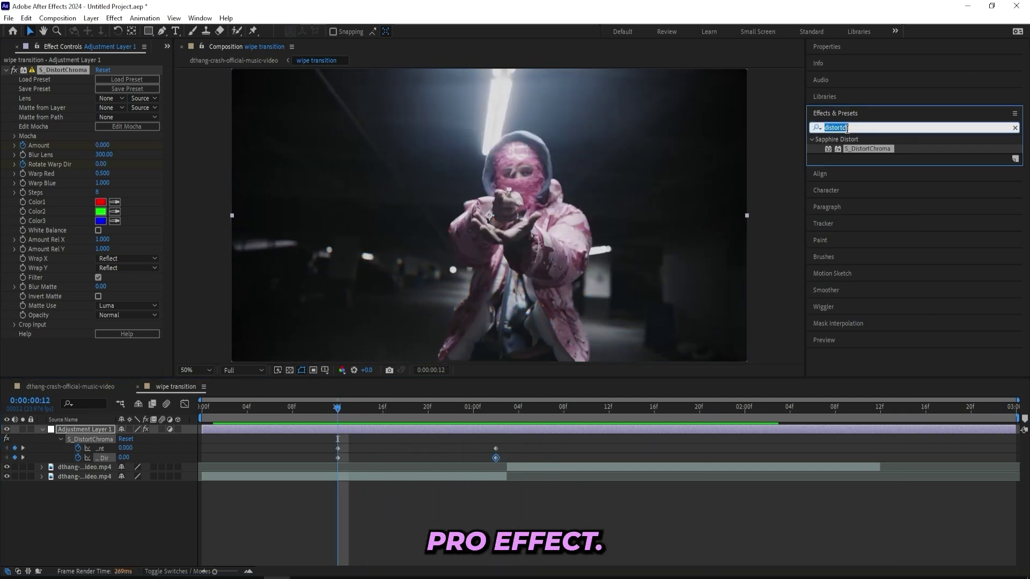
text(displace)
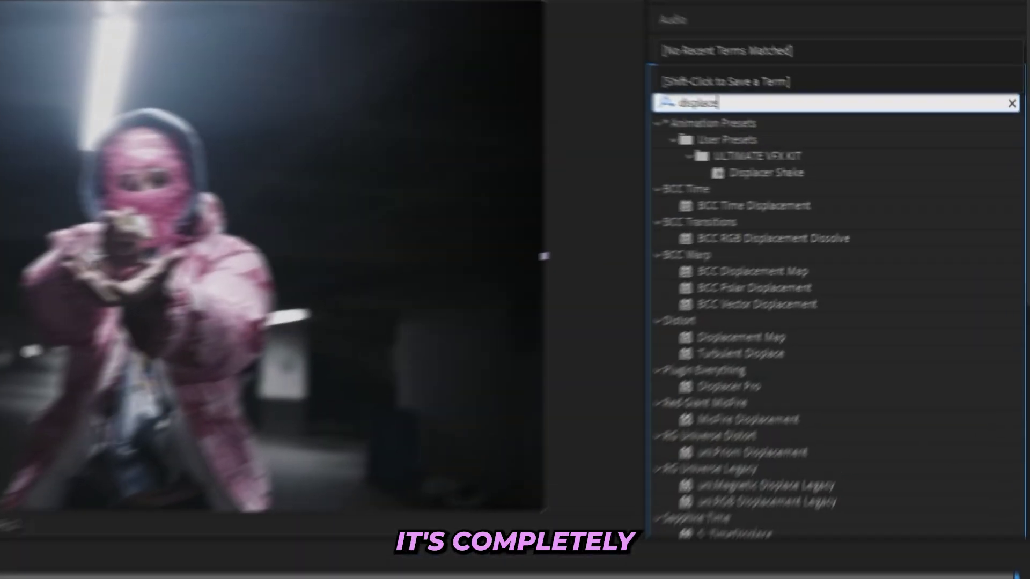
text(r pro)
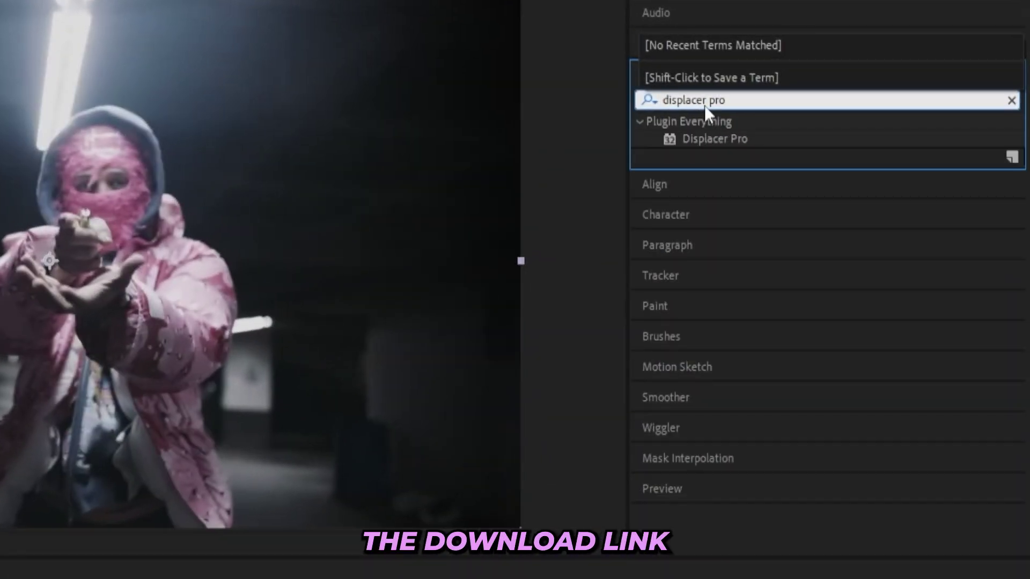
click(703, 142)
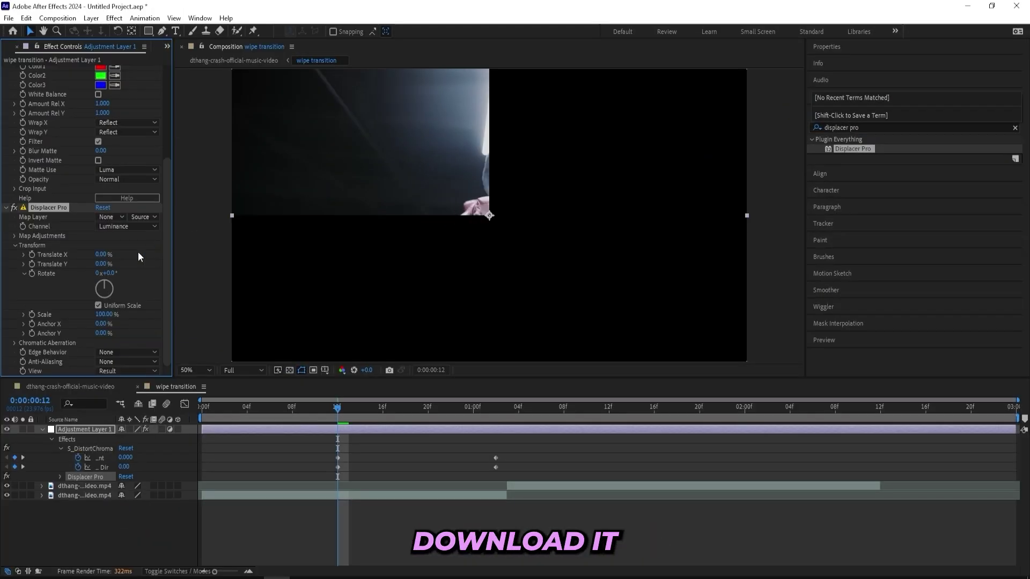
Try Mirror Repeat as the Edge Behavior of Displacer Pro
click(138, 253)
click(121, 352)
click(125, 389)
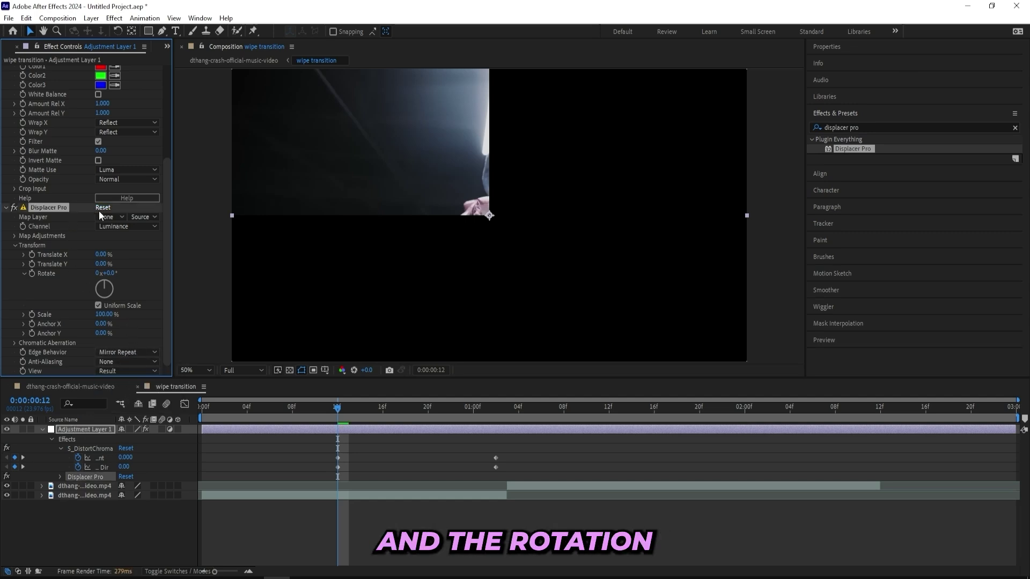
Lower the preview resolution to Half and start keyframing Displacer Pro's Translate X and Rotate at 0:00:00:12
click(253, 371)
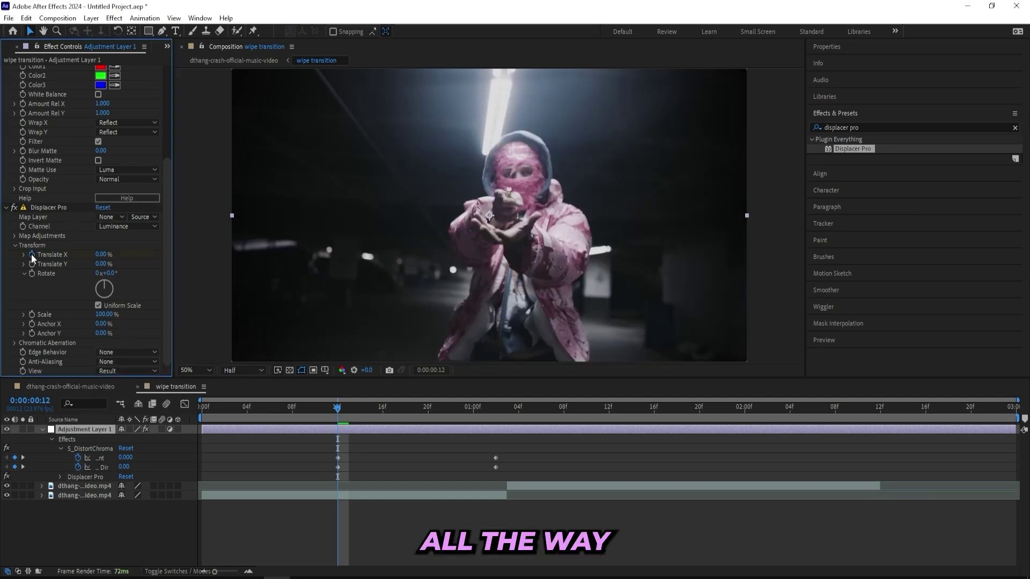
click(32, 255)
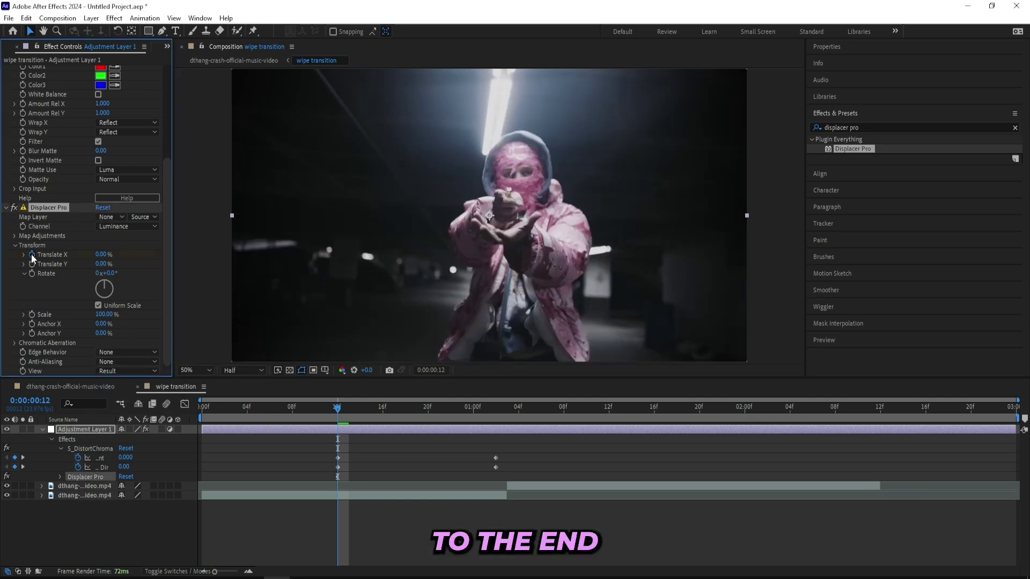
At 0:00:01:02, set Displacer Pro's Translate X to 67% and Rotate to -40°, and change its Edge Behavior to Mirror Repeat
drag(339, 409, 493, 429)
drag(102, 258, 128, 252)
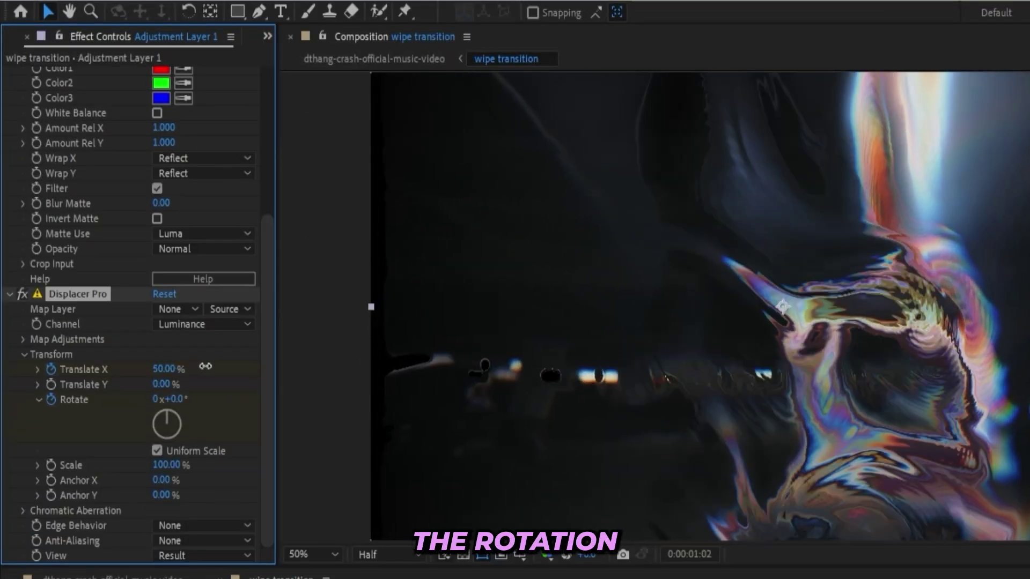
drag(205, 366, 217, 373)
drag(178, 401, 143, 398)
click(207, 526)
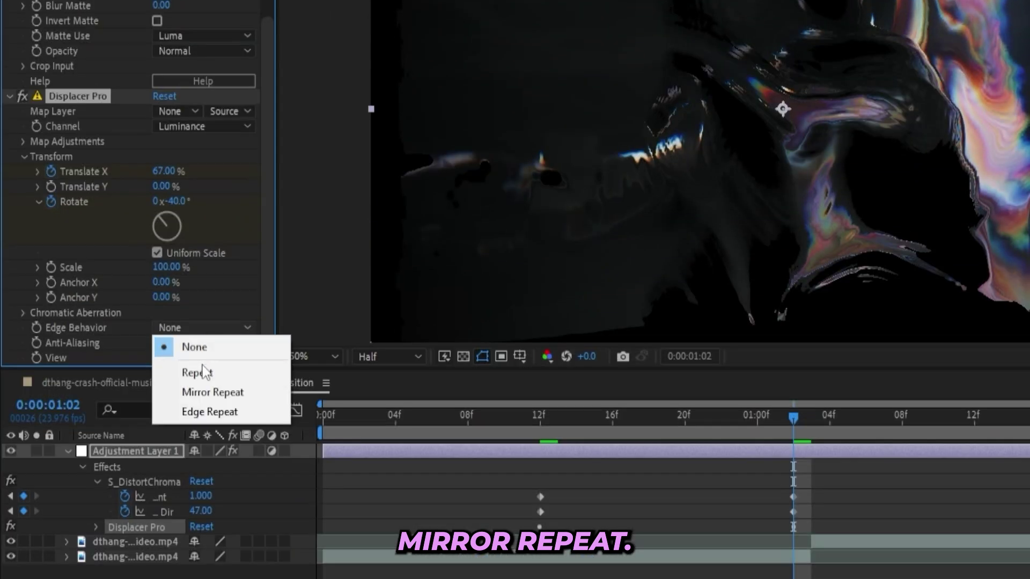
click(215, 392)
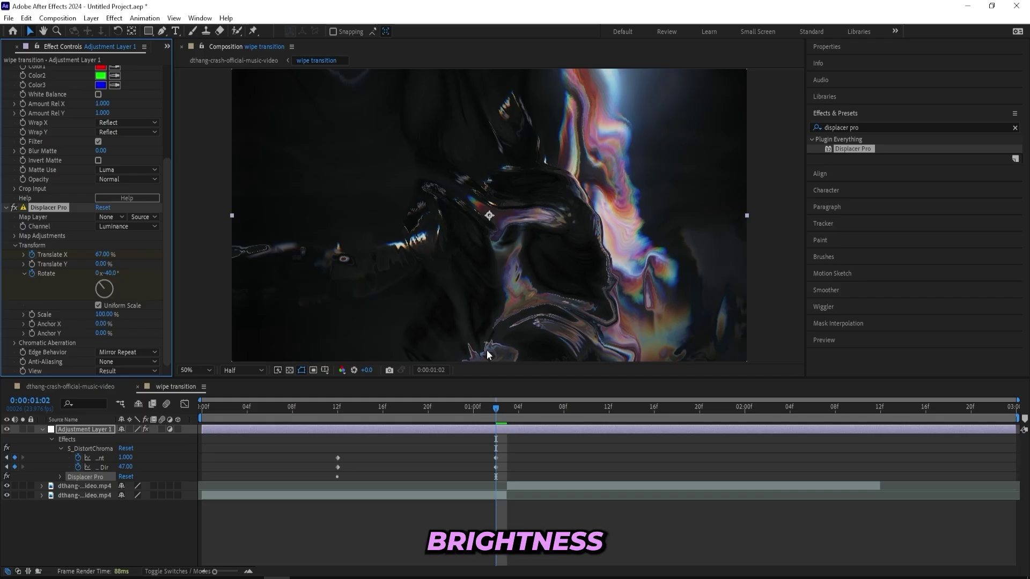
Search the effects for brightness and apply Brightness & Contrast to the adjustment layer
click(847, 127)
text(brightness)
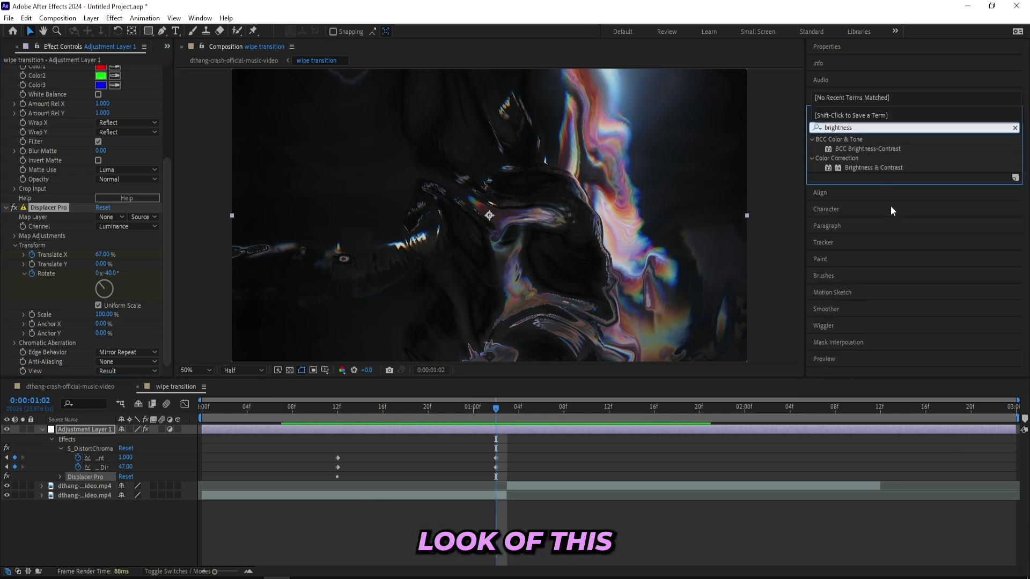
drag(873, 168, 481, 429)
Keyframe Brightness from 0 to -13 and Contrast from 0 to 73 between 0:00:00:12 and 0:00:01:02
drag(410, 412, 341, 420)
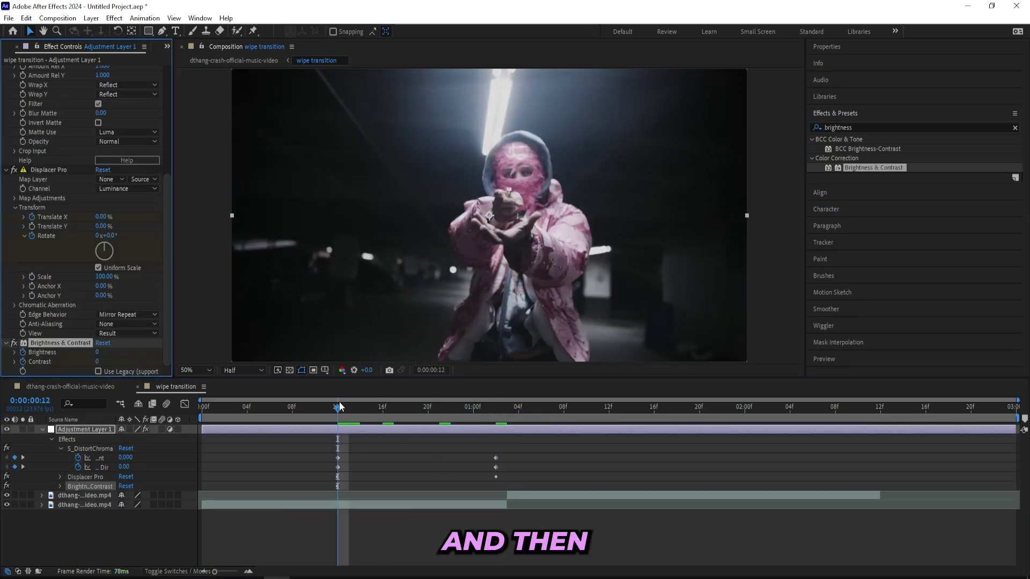
drag(337, 411, 496, 421)
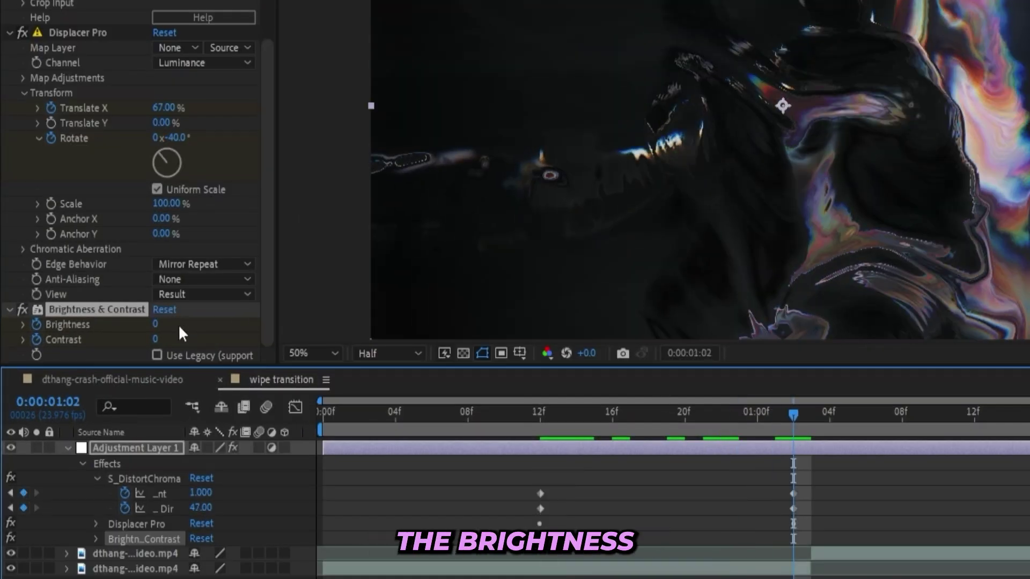
drag(155, 324, 136, 325)
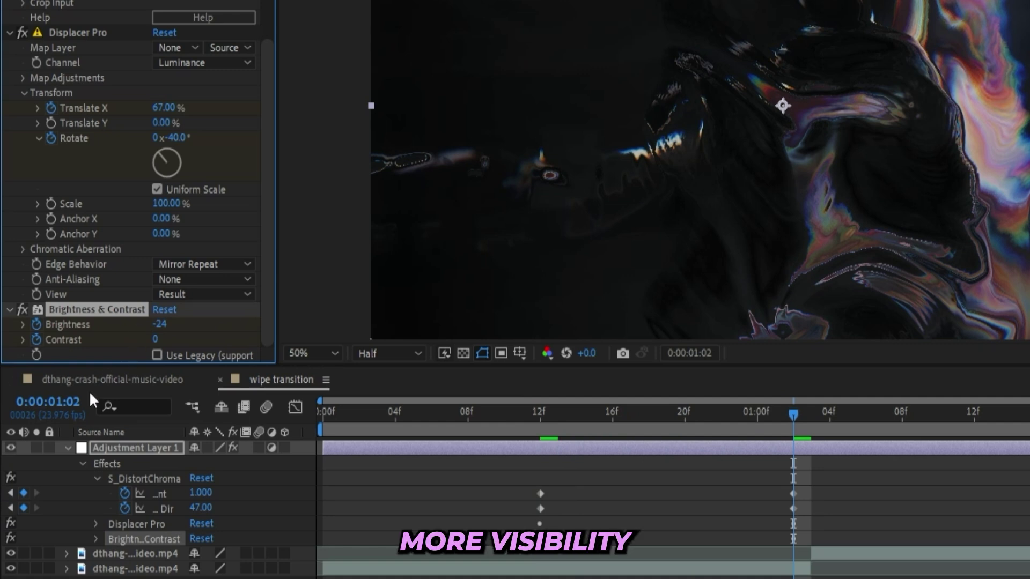
drag(155, 339, 216, 340)
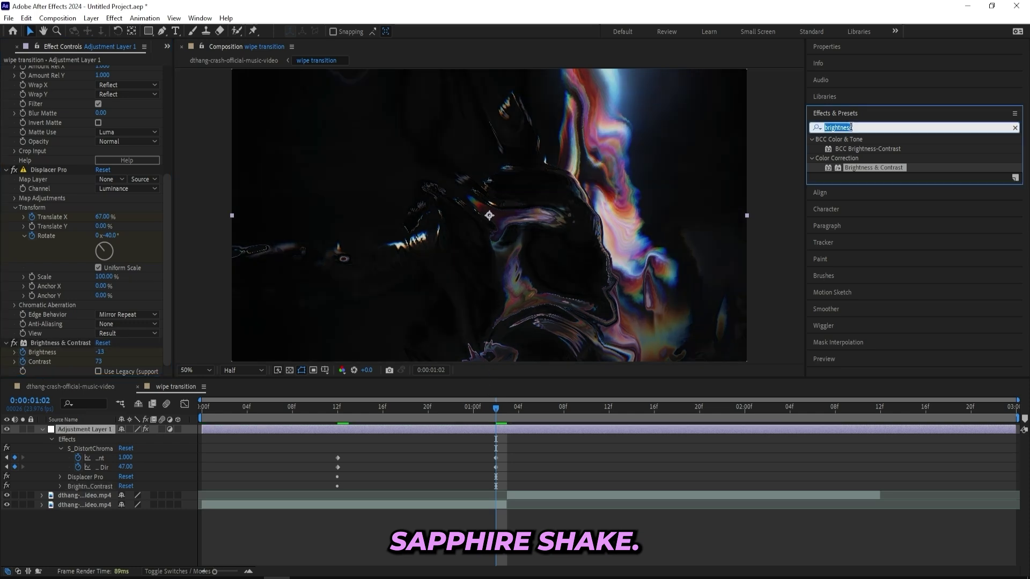
Search the effects for s_shake and apply S_Shake to the adjustment layer
text(s_shaj)
key(BackSpace)
text(ke)
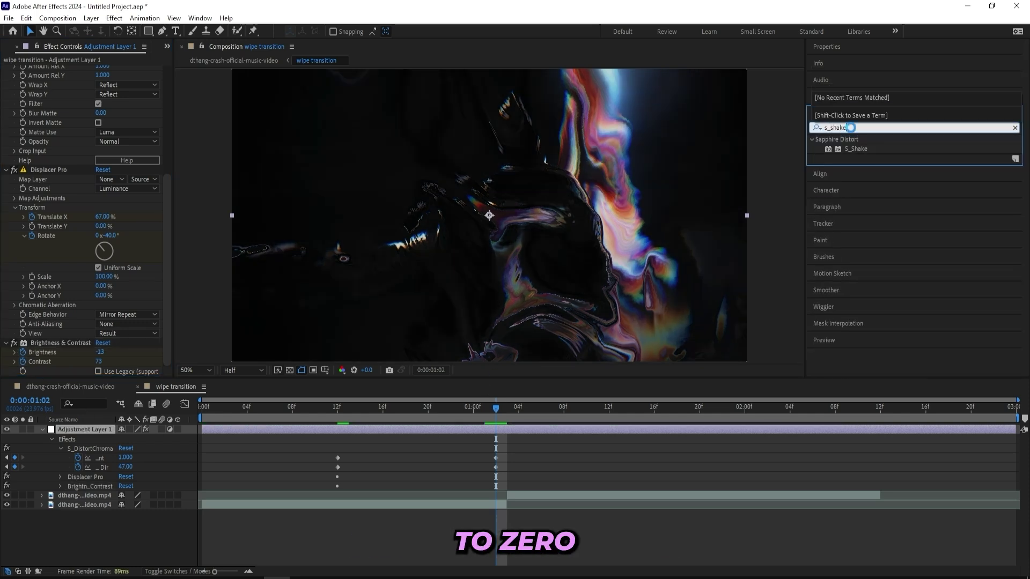
double_click(856, 149)
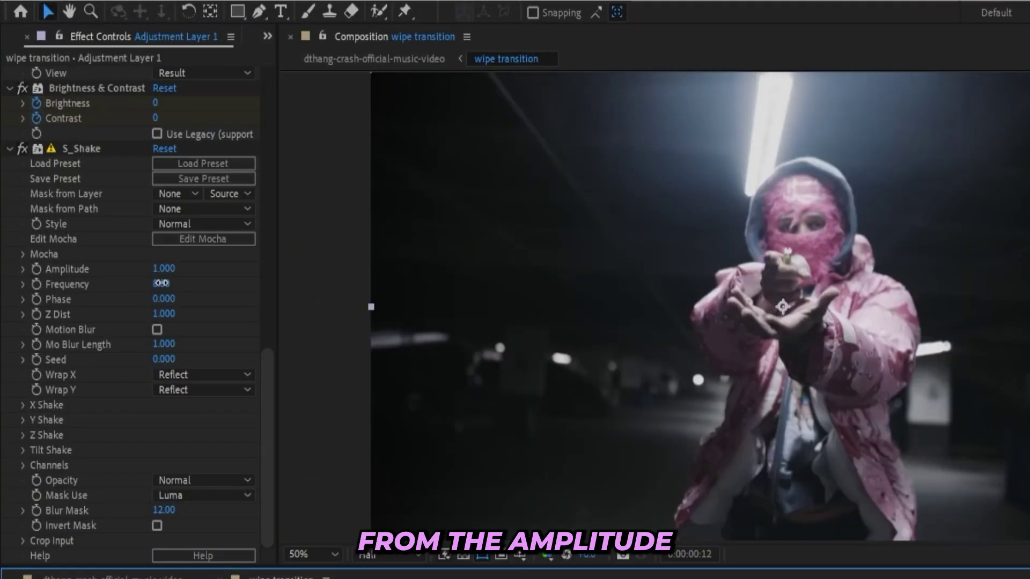
At 0:00:00:12, keyframe S_Shake's Amplitude at 0, set its Frequency to 12 and turn on Motion Blur
click(101, 201)
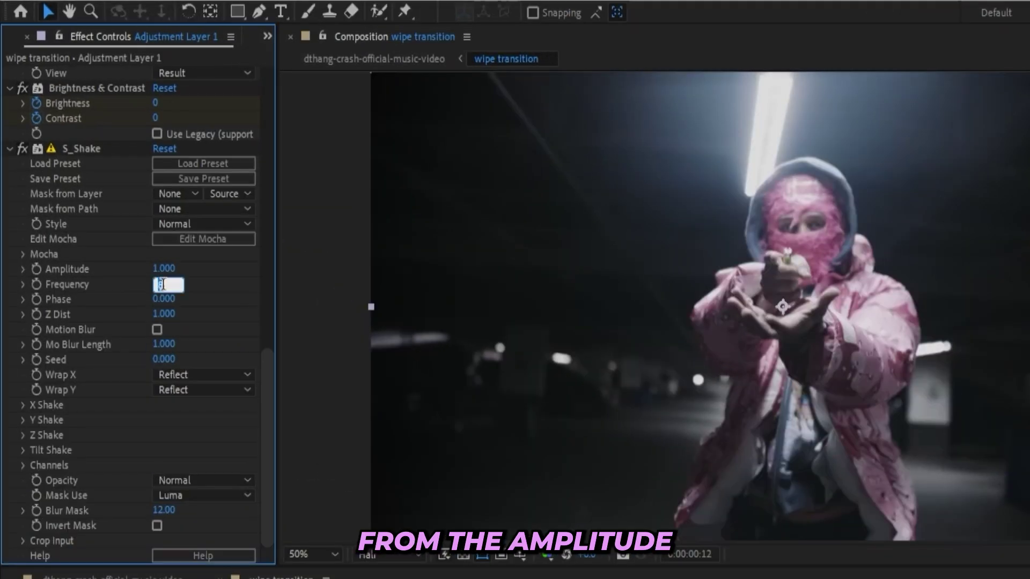
click(164, 270)
text(0)
click(211, 270)
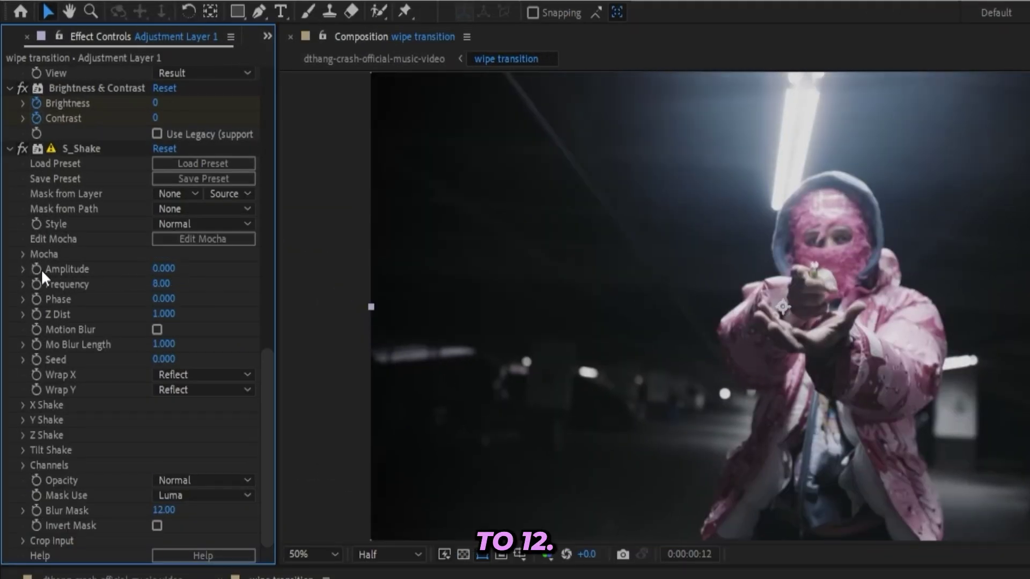
click(166, 283)
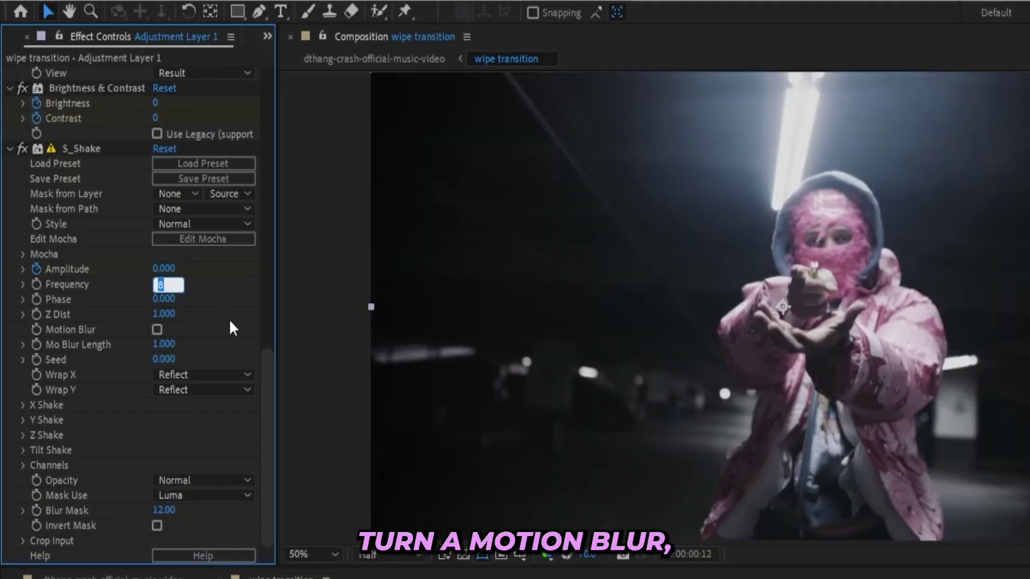
text(12)
key(Return)
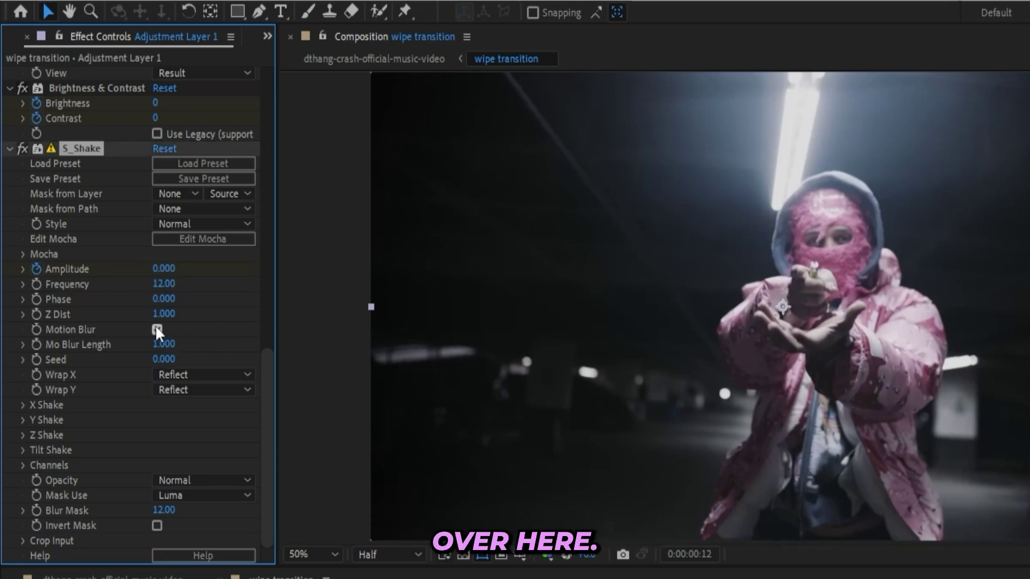
At 0:00:01:02, set S_Shake's Amplitude to 2
drag(338, 408, 499, 427)
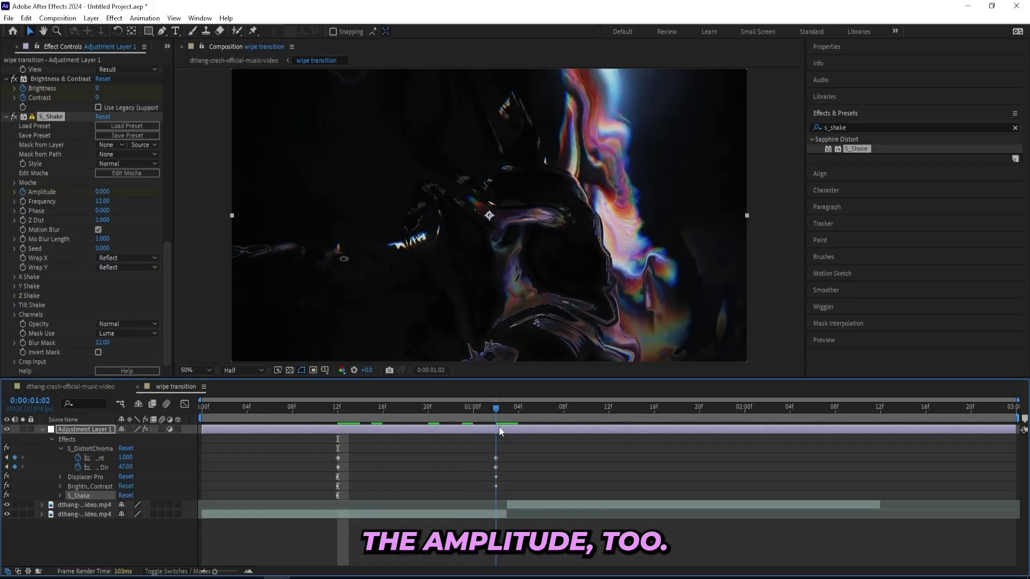
click(102, 191)
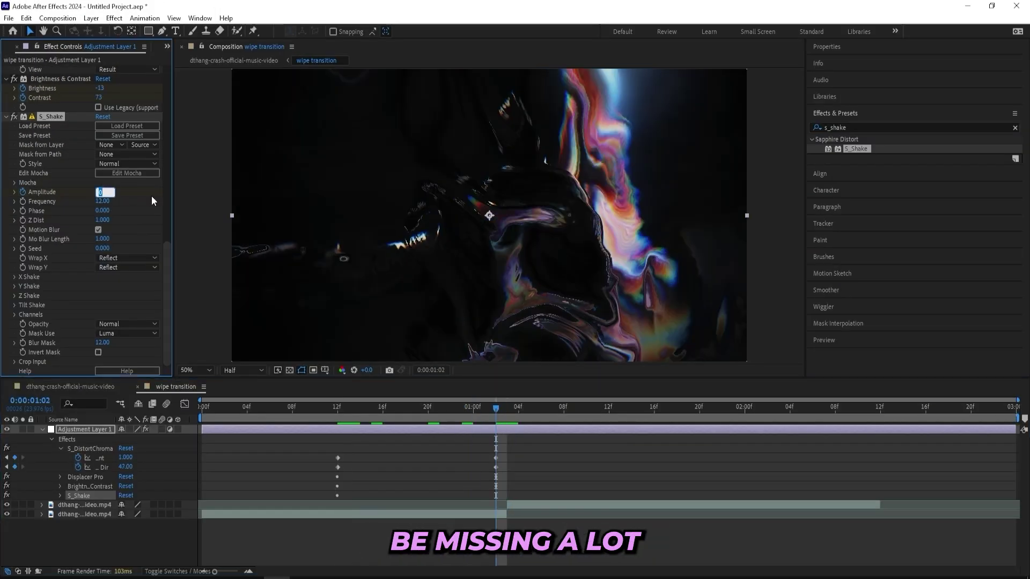
text(2)
key(Return)
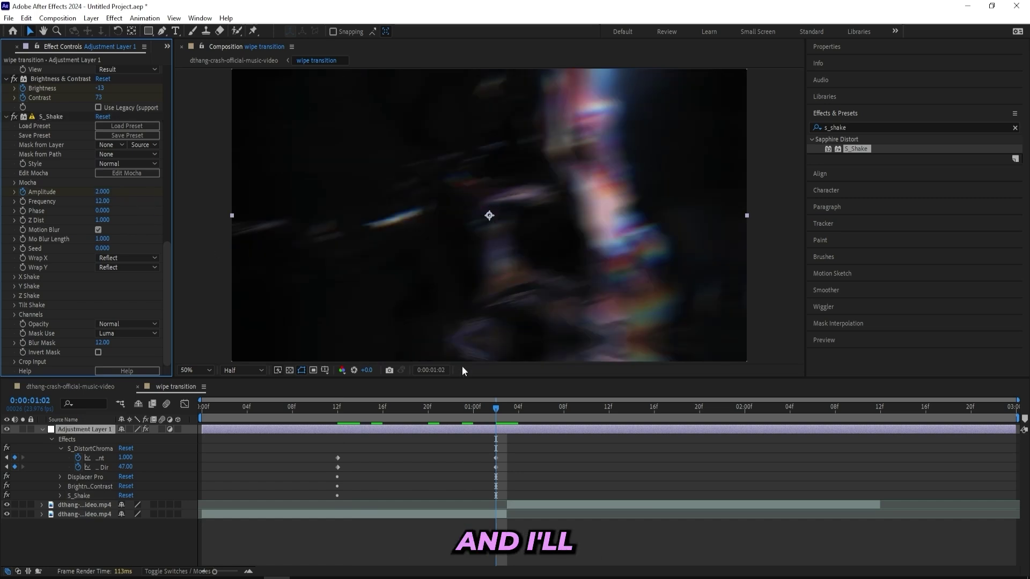
Reveal all keyframed properties of the adjustment layer and apply Easy Ease to every keyframe
key(u)
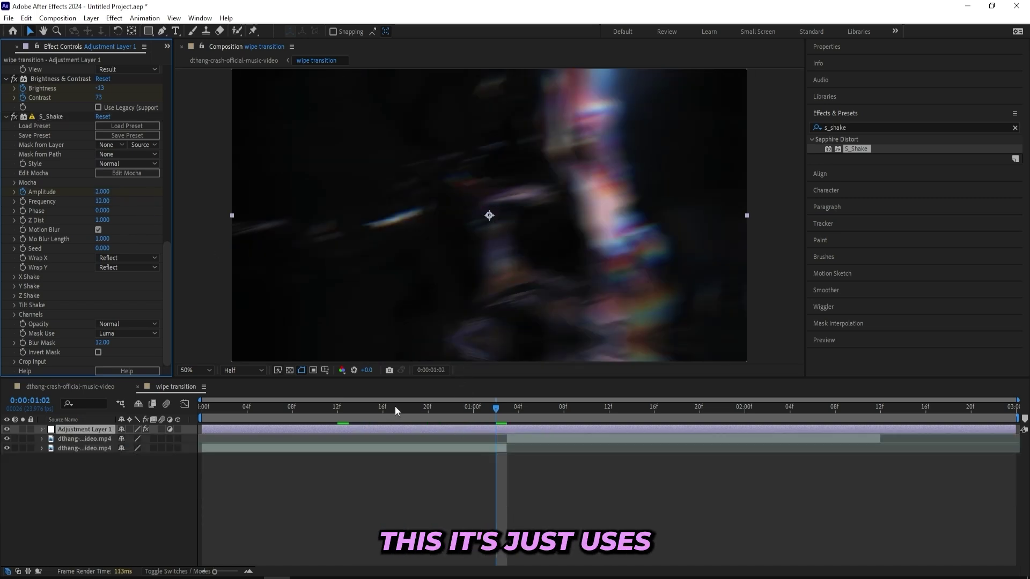
key(u)
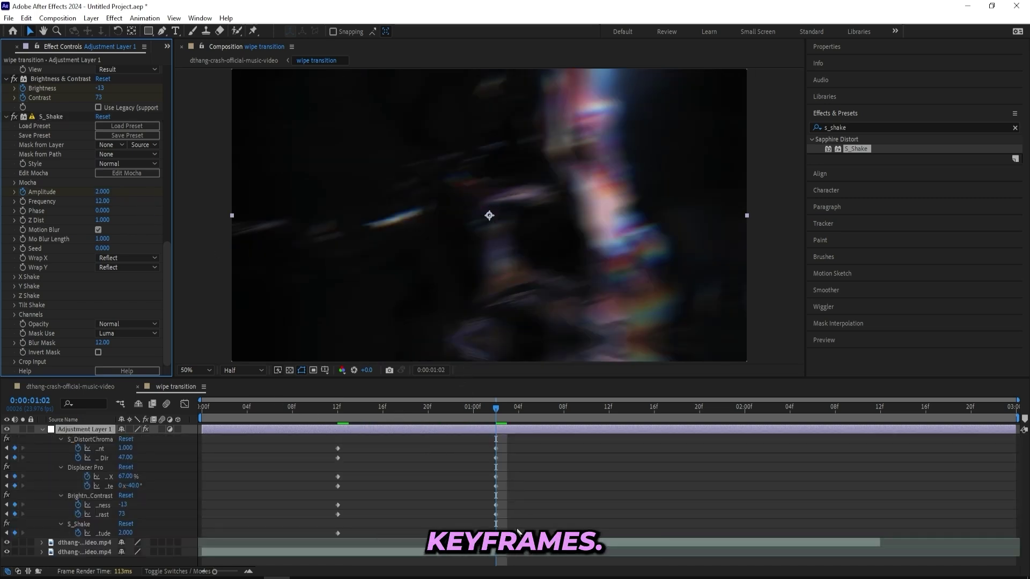
drag(516, 522, 301, 441)
drag(522, 532, 329, 431)
key(F9)
click(217, 438)
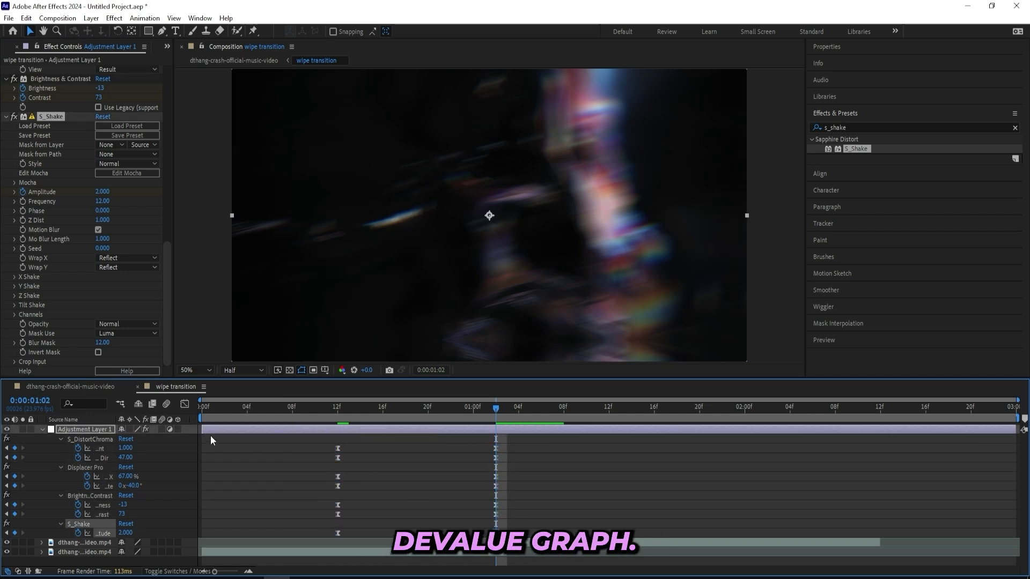
Reshape the value graph of S_Shake's Amplitude so it starts slowly and rises steeply into the 0:00:01:02 keyframe
click(185, 405)
click(502, 561)
click(524, 440)
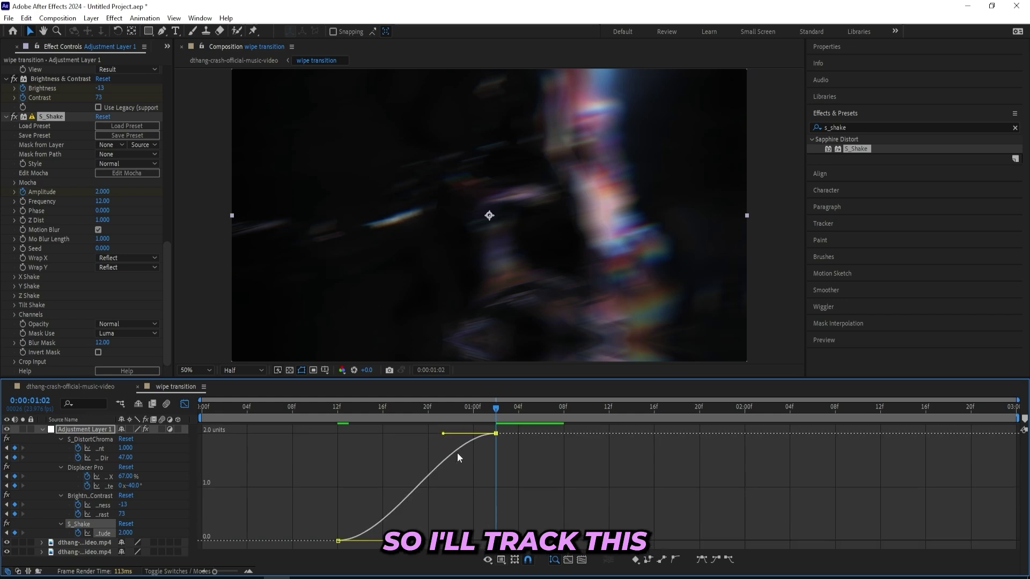
drag(490, 410, 469, 413)
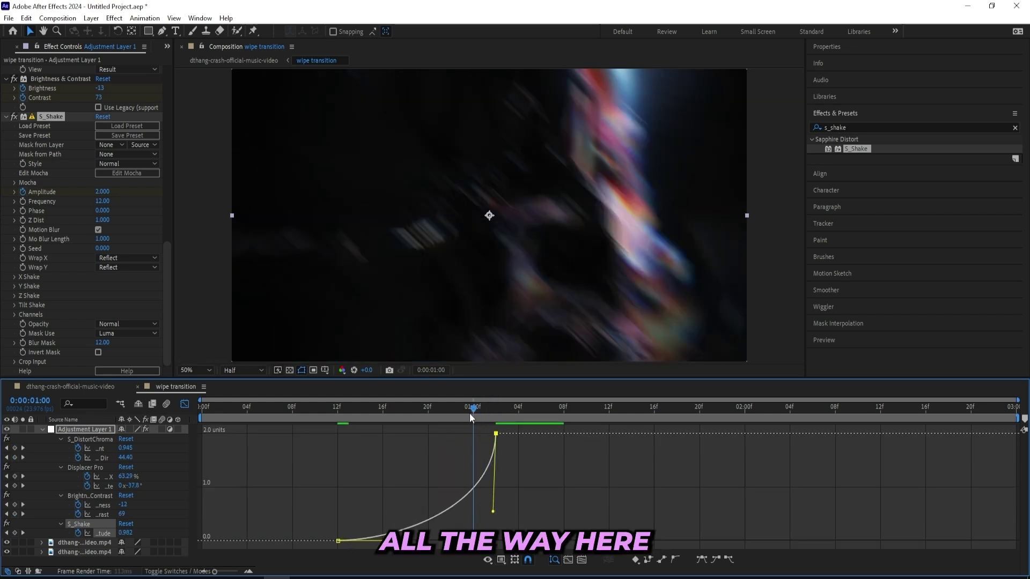
drag(425, 546, 435, 542)
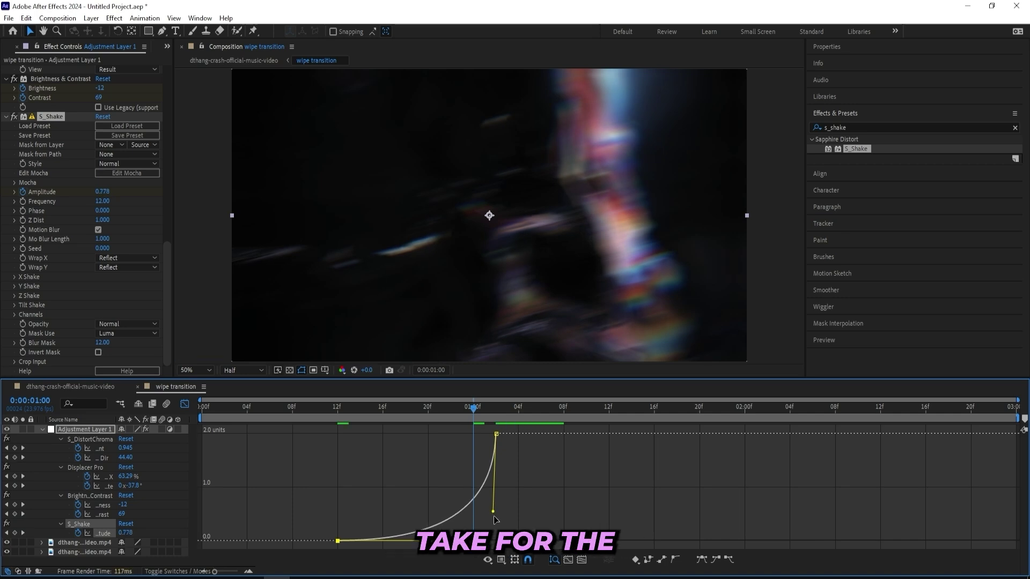
drag(472, 410, 493, 423)
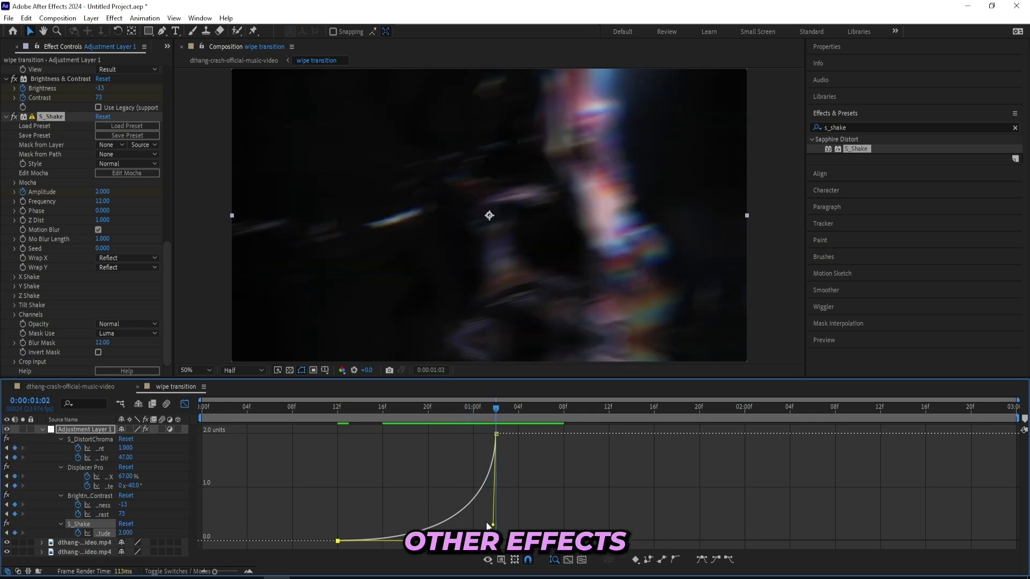
key(shift+F3)
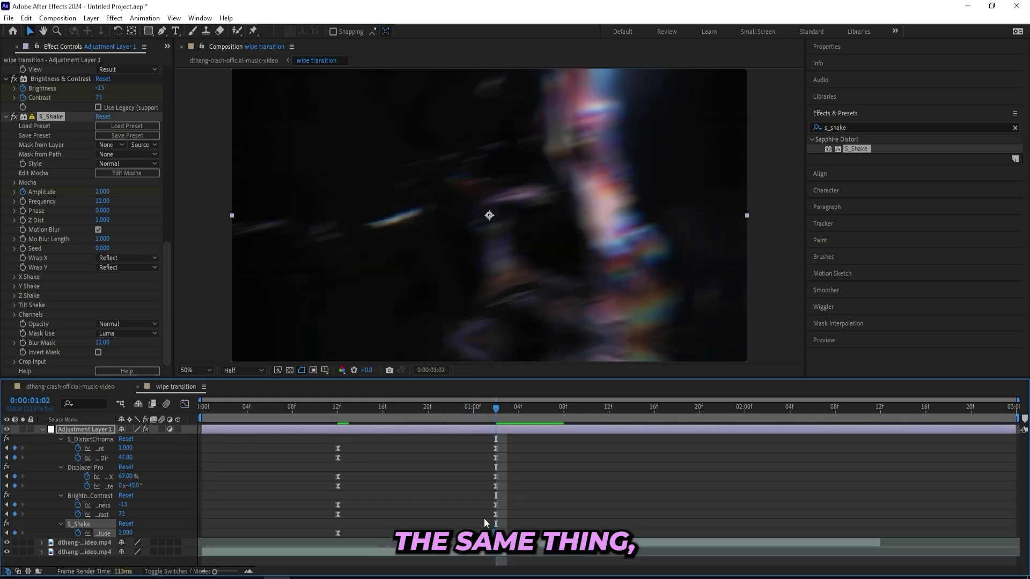
Reshape the value graph of S_DistortChroma's Amount into the same slow start and steep rise at the end
click(500, 512)
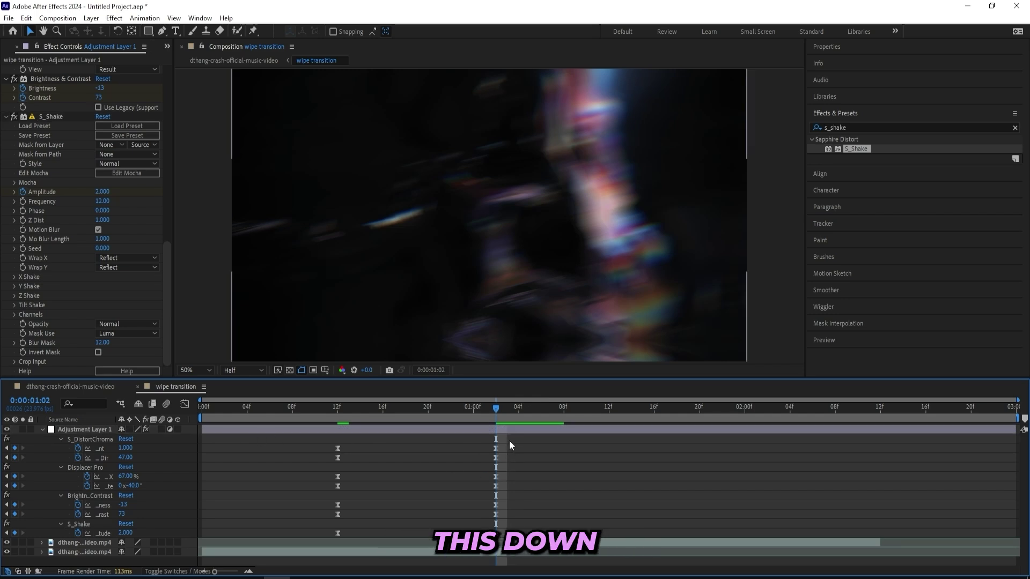
click(495, 449)
click(184, 405)
drag(444, 434, 518, 512)
click(443, 471)
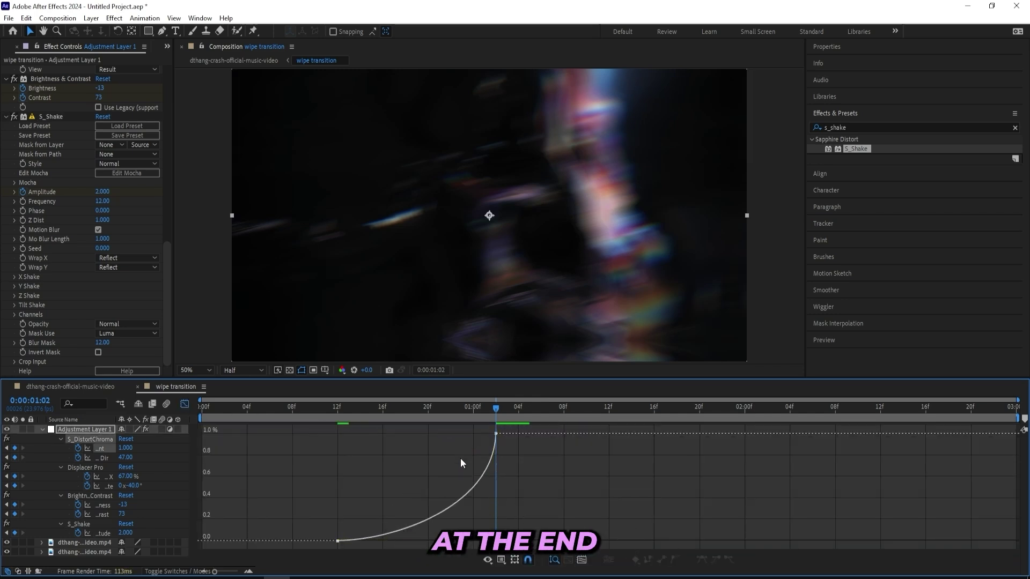
drag(359, 433, 493, 436)
click(184, 404)
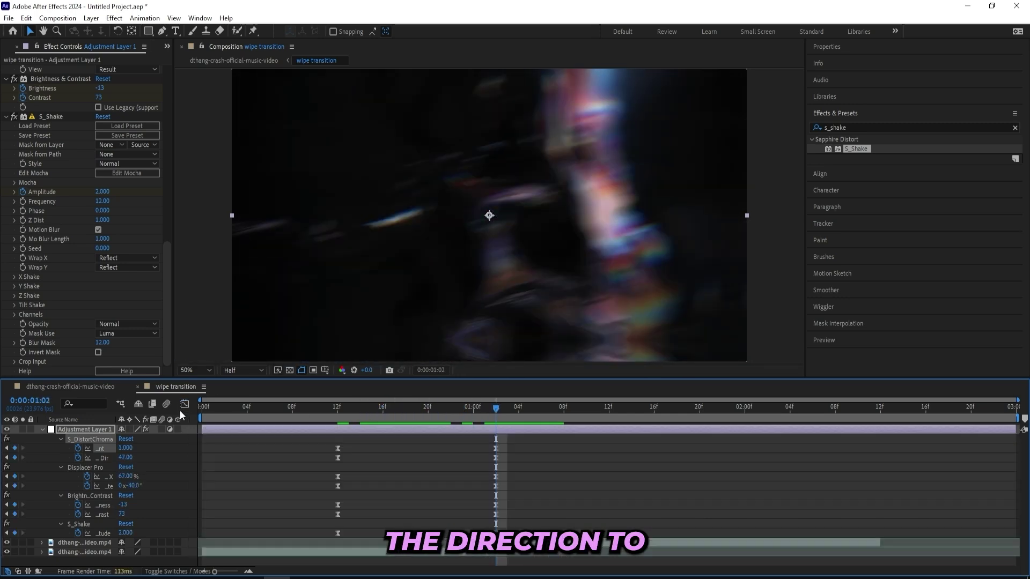
Adjust the value graphs of S_DistortChroma's direction and Displacer Pro's Translate X so they accelerate into the last keyframe
click(496, 458)
click(184, 404)
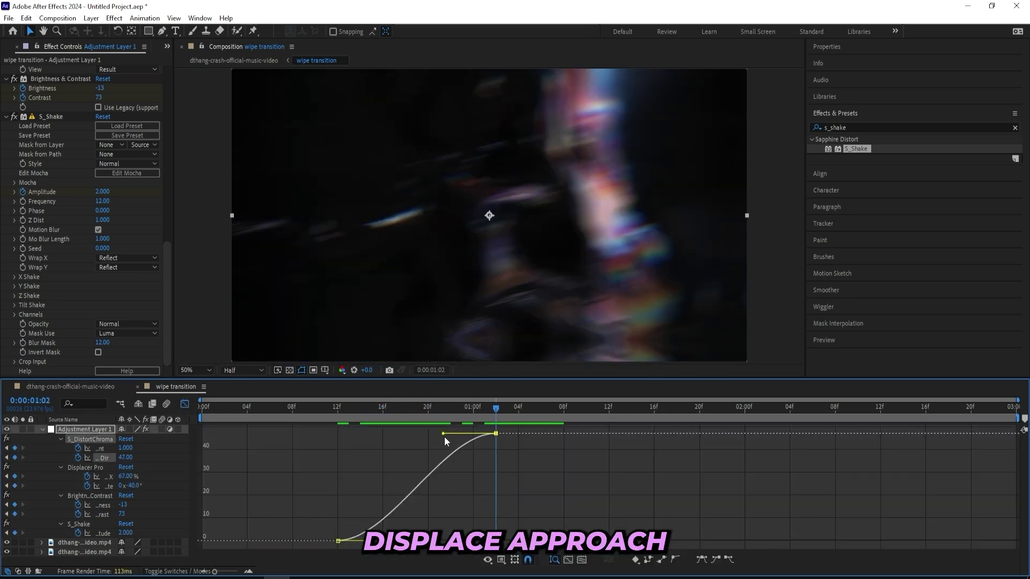
click(109, 476)
drag(443, 434, 483, 456)
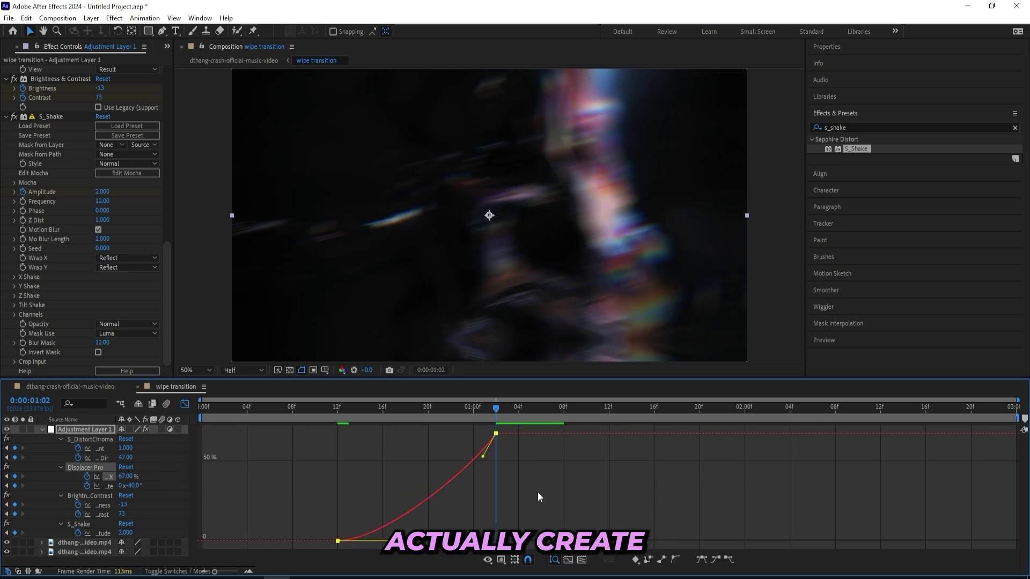
click(184, 404)
Search the effects for scale wipe and apply CC Scale Wipe to the adjustment layer
drag(449, 409, 395, 415)
click(863, 125)
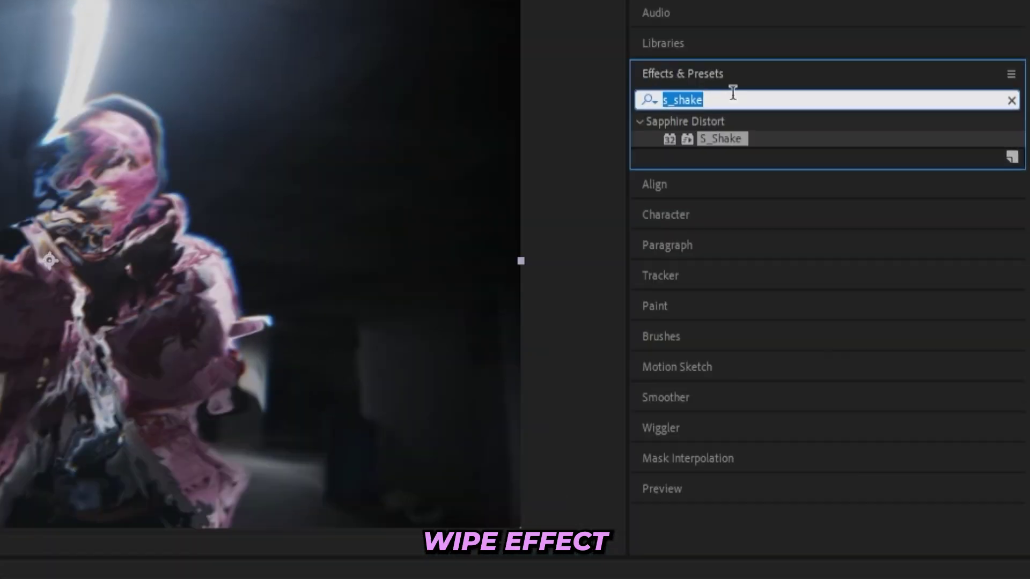
text(scale)
text(wipe)
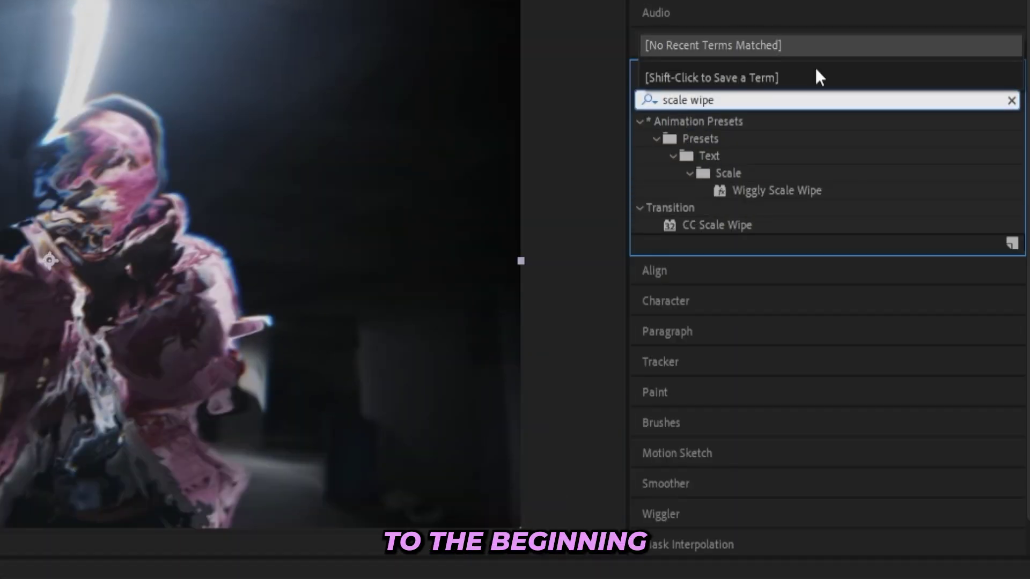
click(714, 234)
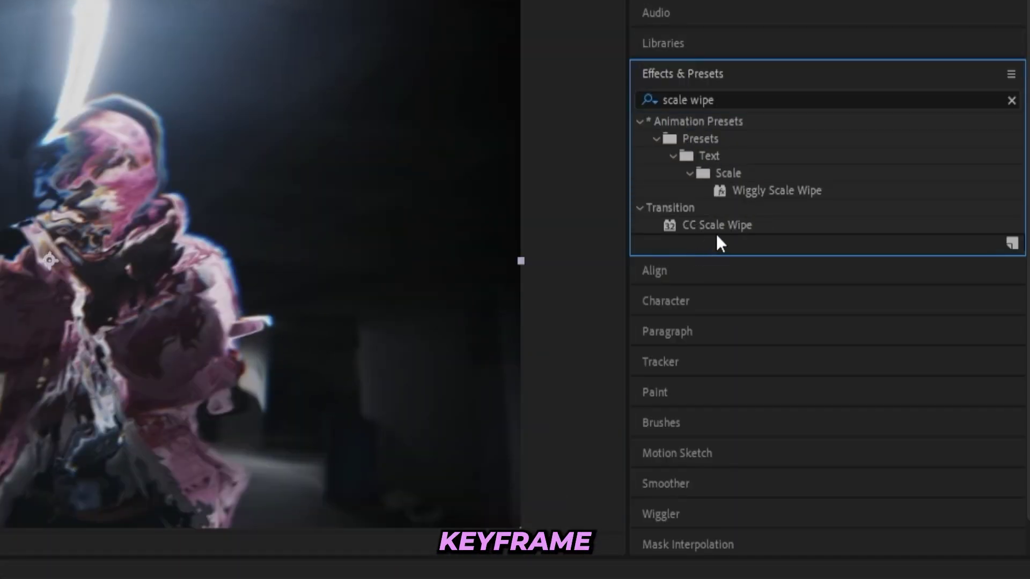
double_click(717, 226)
Keyframe CC Scale Wipe's Stretch from 0 at 0:00:00:12 to 6.30 at 0:00:01:02, and move its Center to 891, 514
click(23, 330)
drag(337, 424, 496, 427)
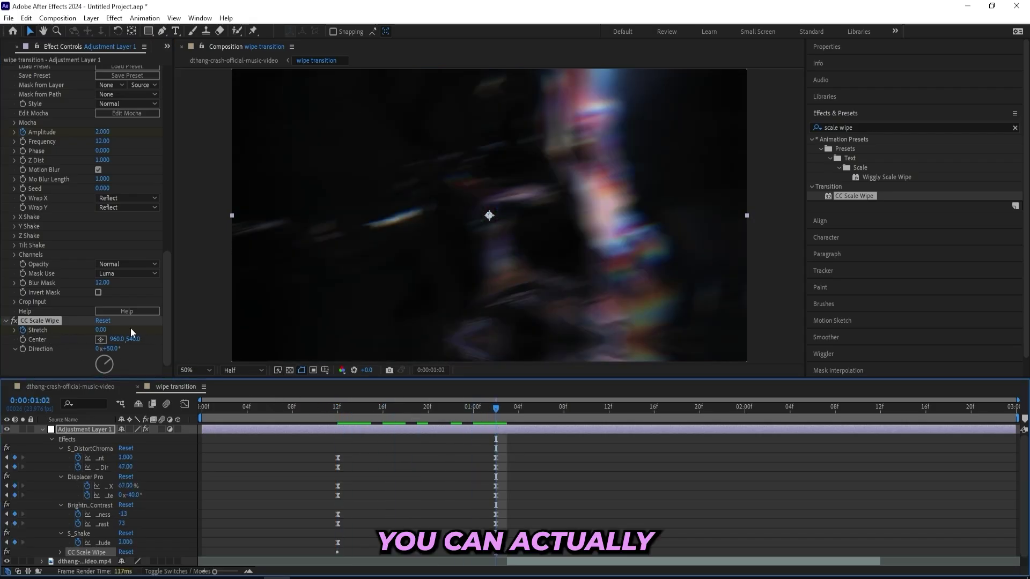
drag(104, 331, 263, 328)
mouse_move(113, 340)
mouse_down()
mouse_move(146, 339)
mouse_move(122, 316)
mouse_move(131, 334)
mouse_up()
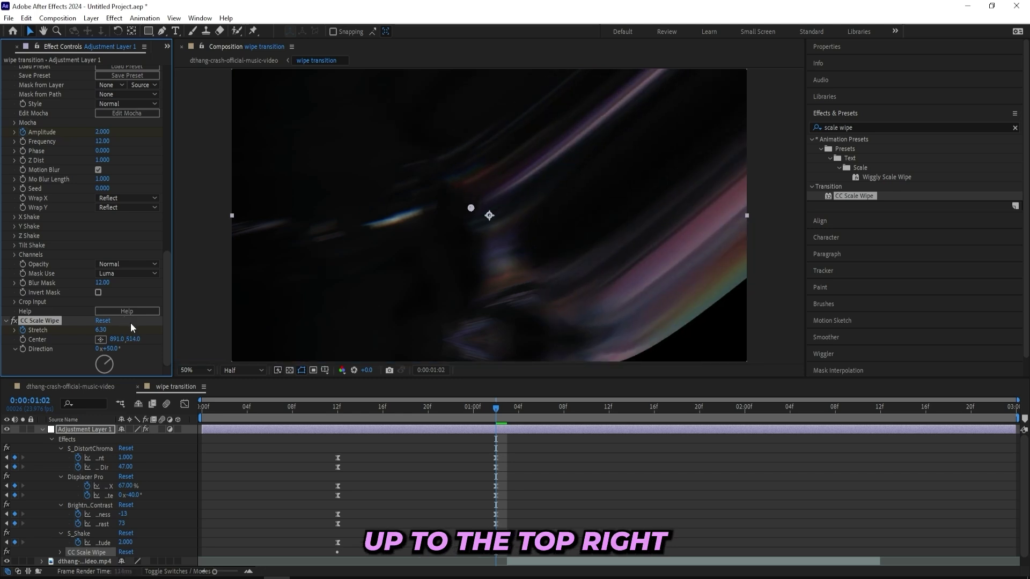
At 0:00:01:02, set CC Scale Wipe's Stretch to 10 and move its Center to about 897, 658
drag(457, 259, 366, 297)
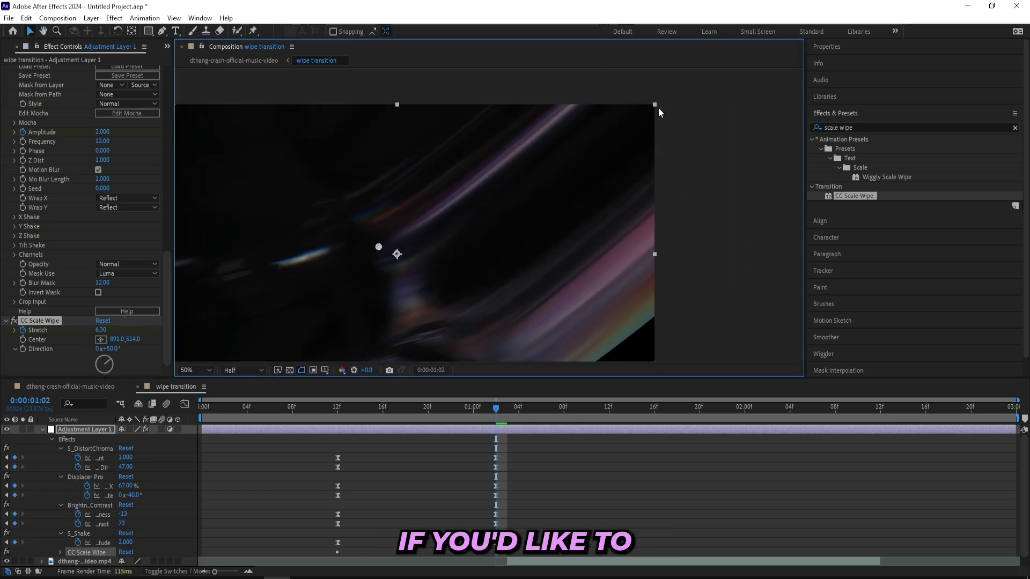
drag(109, 350, 169, 331)
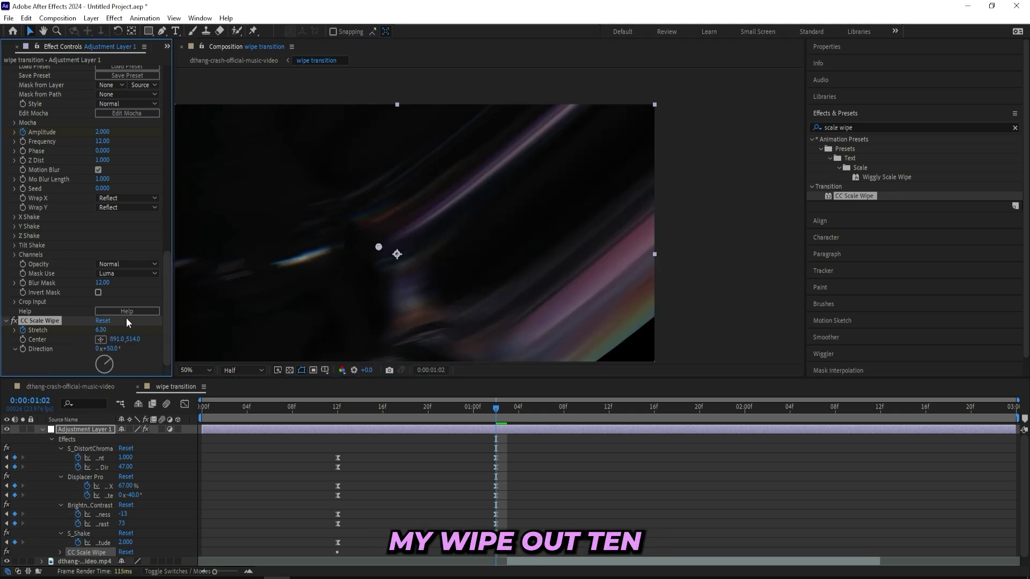
click(104, 330)
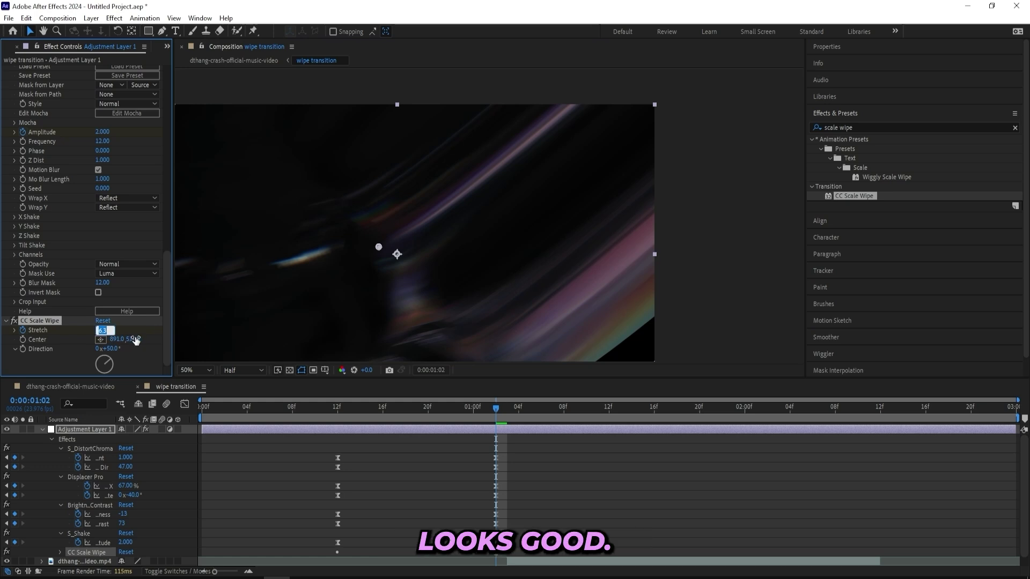
text(10)
key(Return)
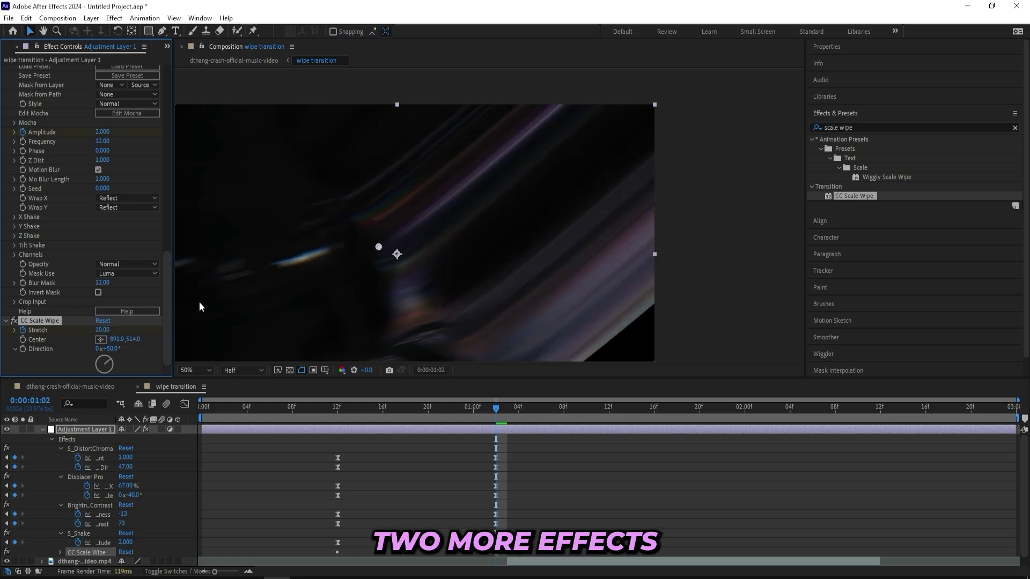
drag(379, 247, 380, 287)
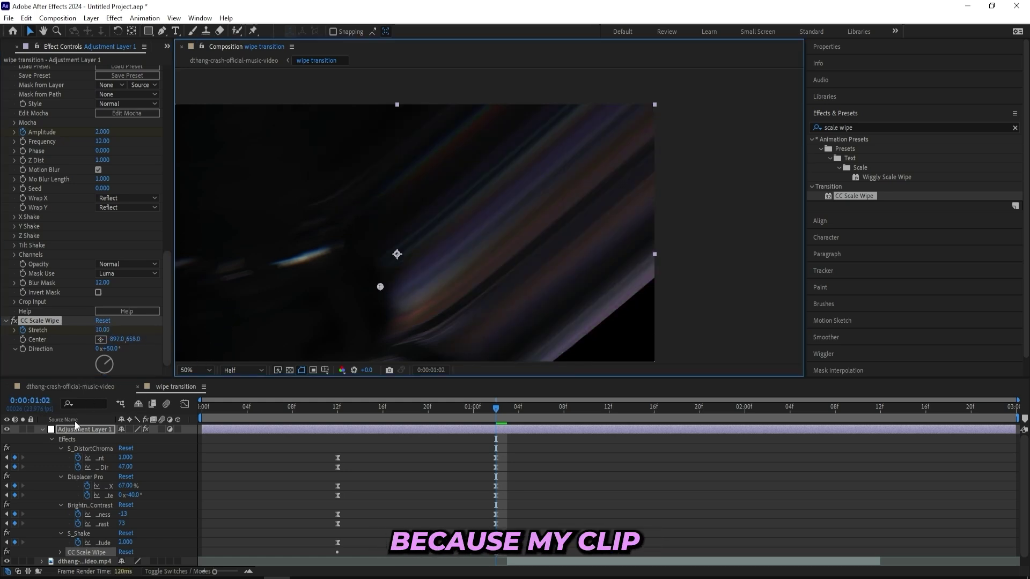
Collapse the adjustment layer's properties and check the wipe at 0:00:00:19 with the composition fitted to the viewer
click(43, 429)
key(comma)
key(comma)
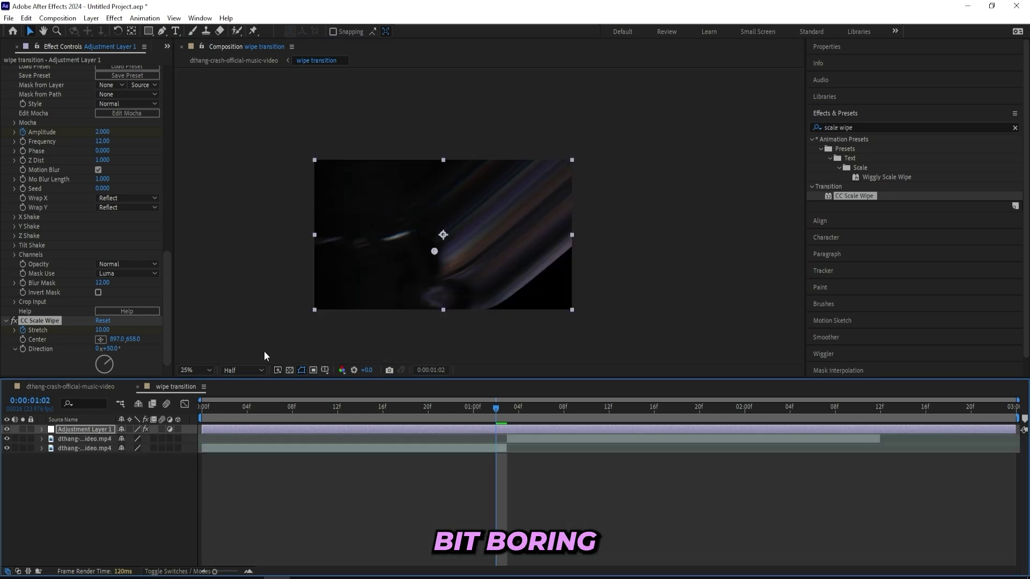
click(201, 373)
click(192, 383)
drag(488, 410, 416, 415)
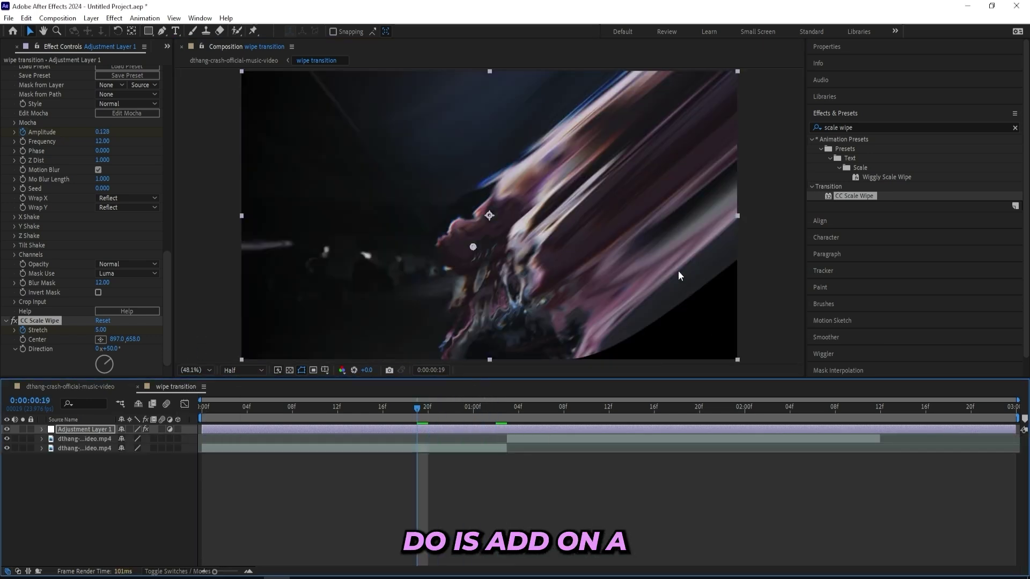
Search the effects for deep glow and apply Deep Glow to the adjustment layer
double_click(855, 128)
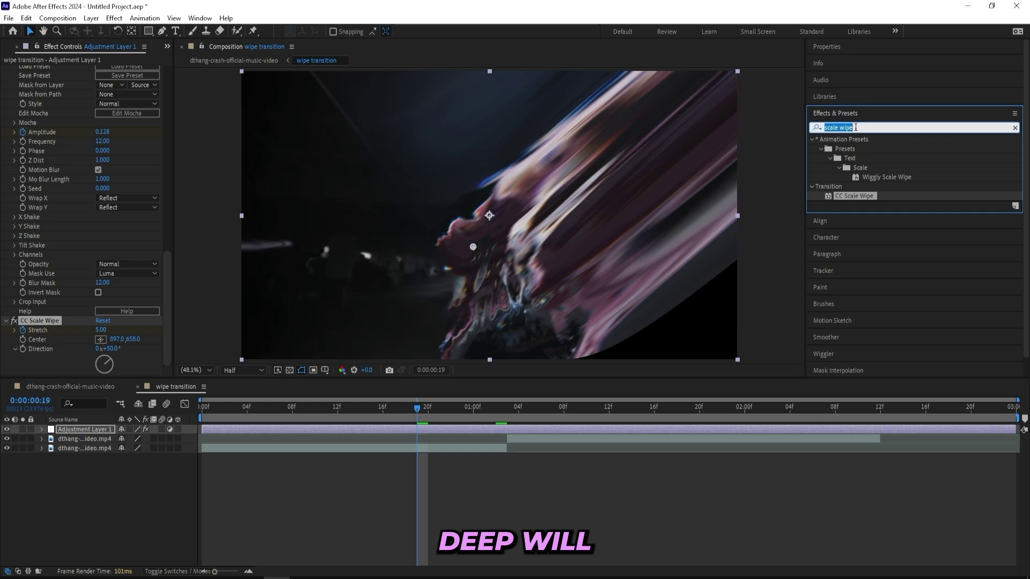
text(deep glow)
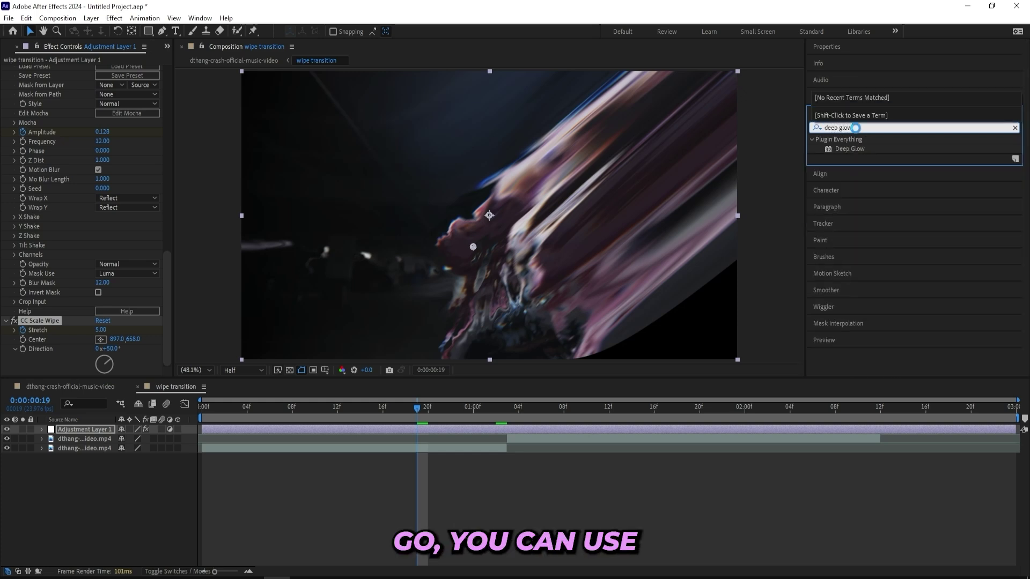
key(Down)
key(Return)
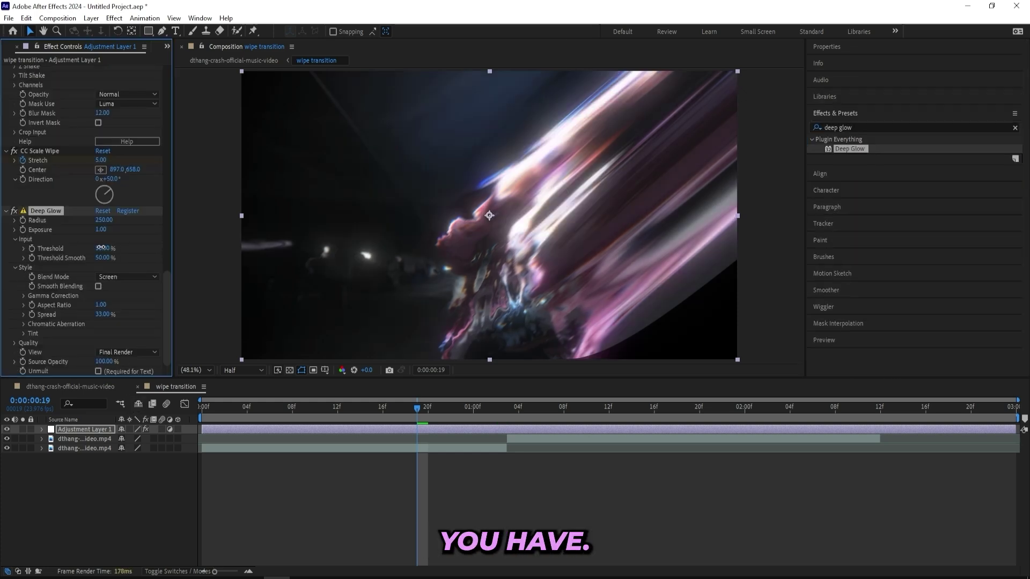
Set Deep Glow's Threshold to 69% and its Exposure to 0
drag(101, 250, 110, 248)
click(101, 229)
text(0)
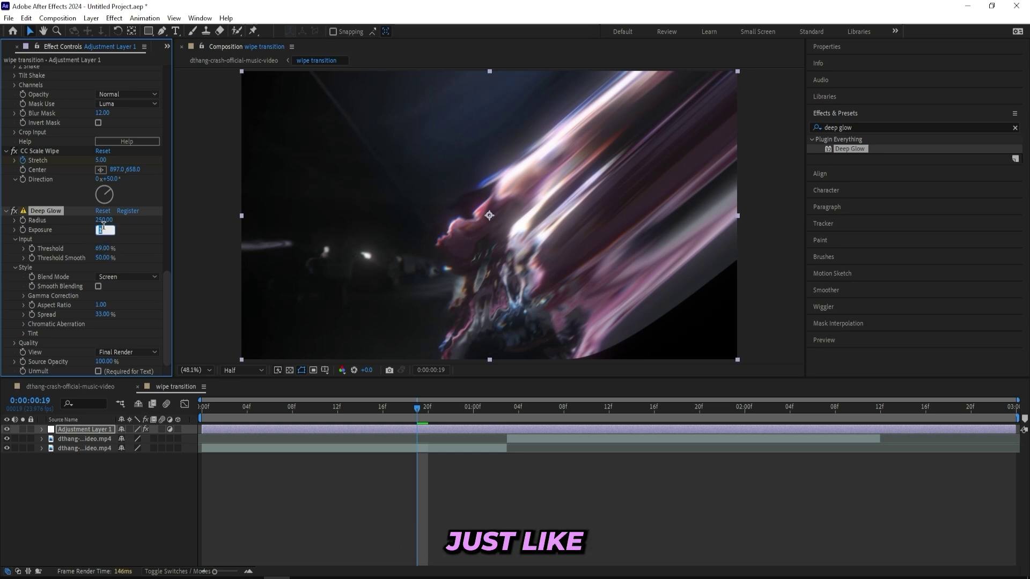
key(Return)
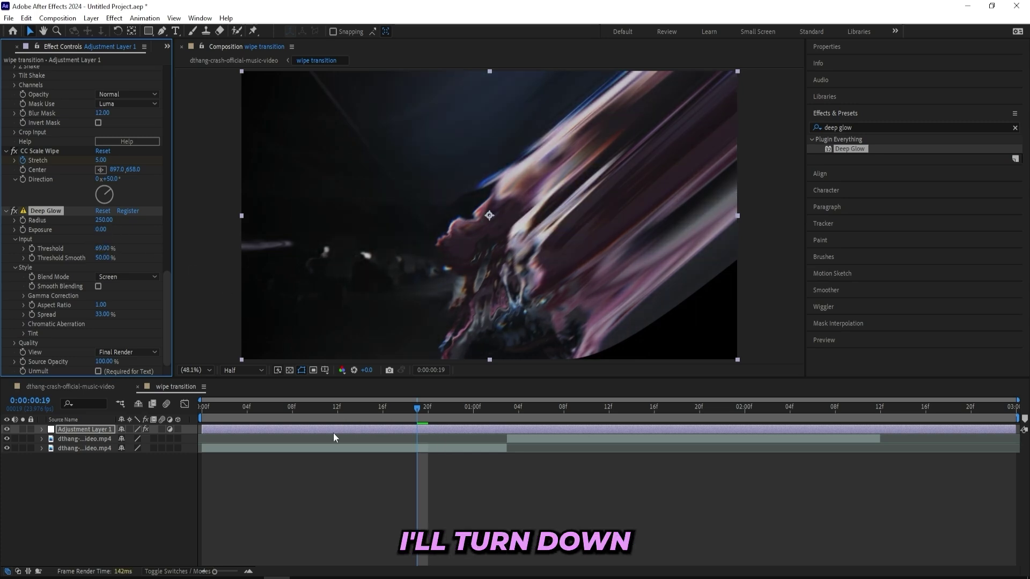
Keyframe Deep Glow's Exposure from 0 at 0:00:00:12 to 1.00 at 0:00:01:02 and collapse the adjustment layer's properties
key(u)
click(337, 409)
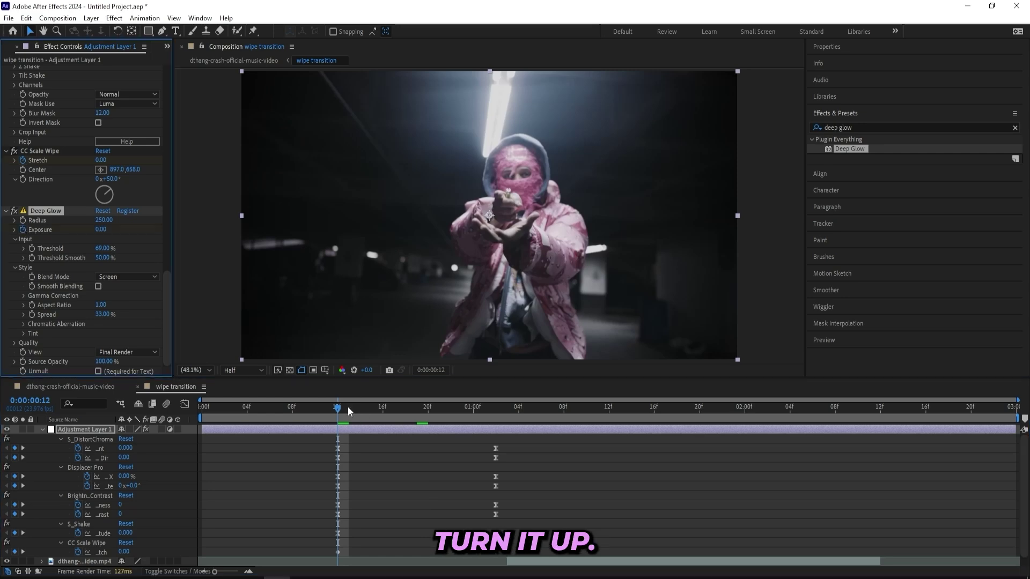
drag(338, 408, 493, 426)
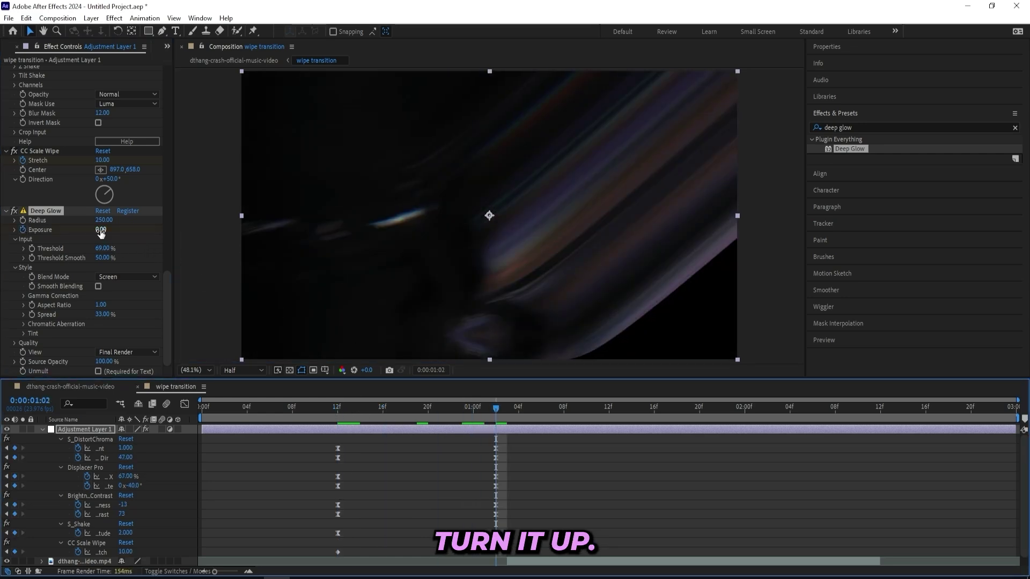
drag(101, 233, 118, 232)
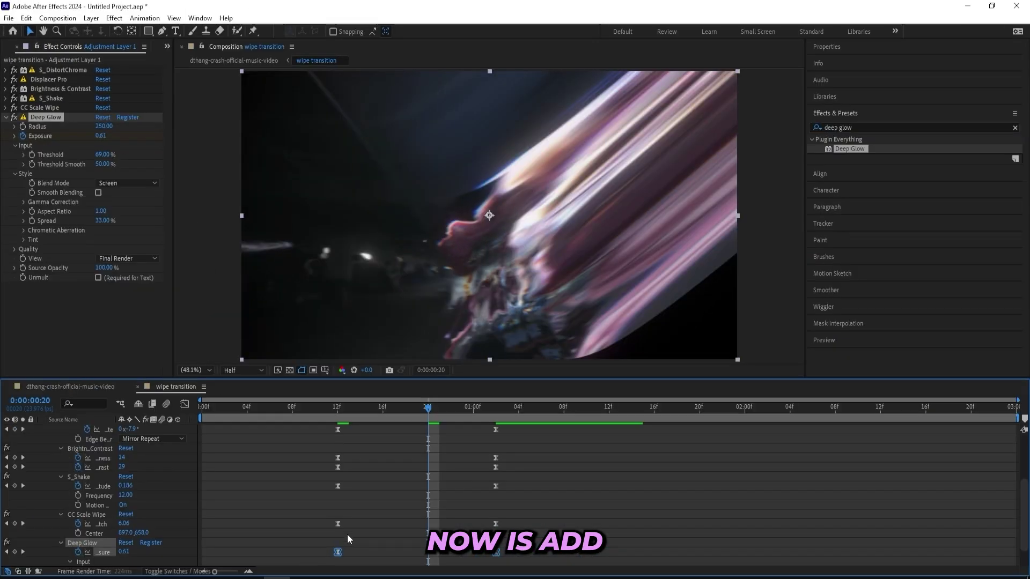
scroll(92, 458, up, 1)
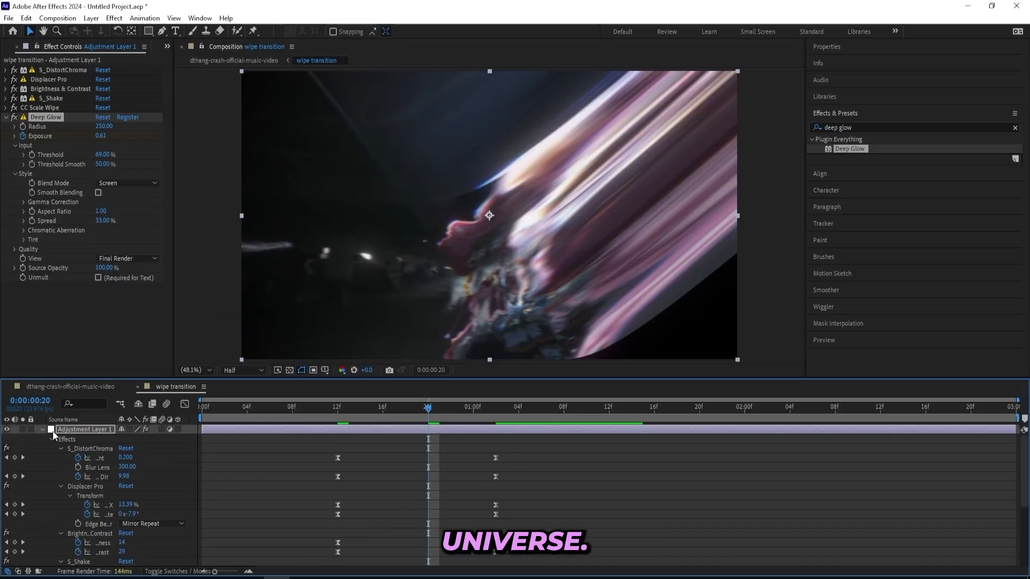
click(42, 430)
Search the effects for chromatic aber and apply uni.Chromatic Aberration to the adjustment layer
click(837, 128)
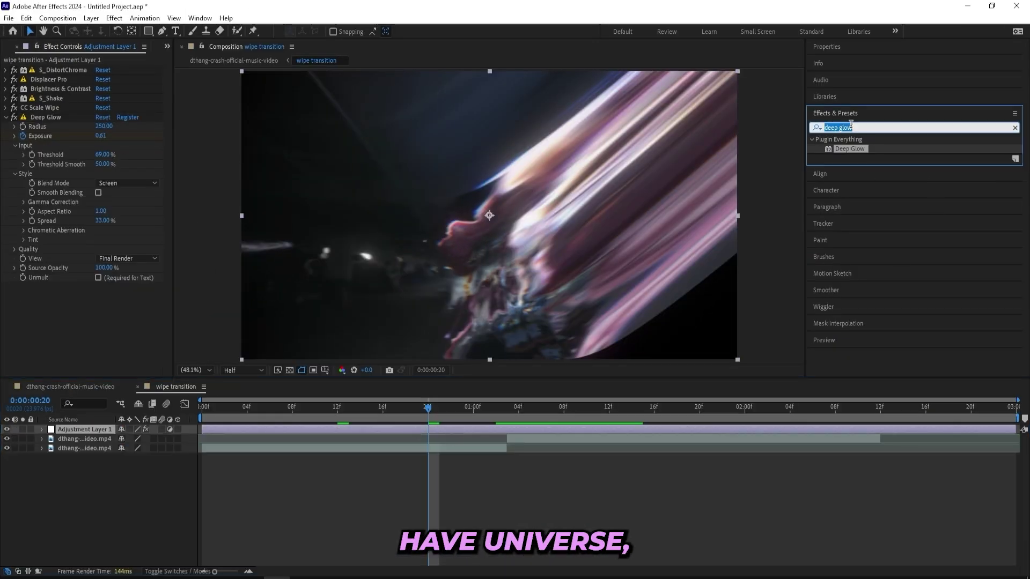
text(chro)
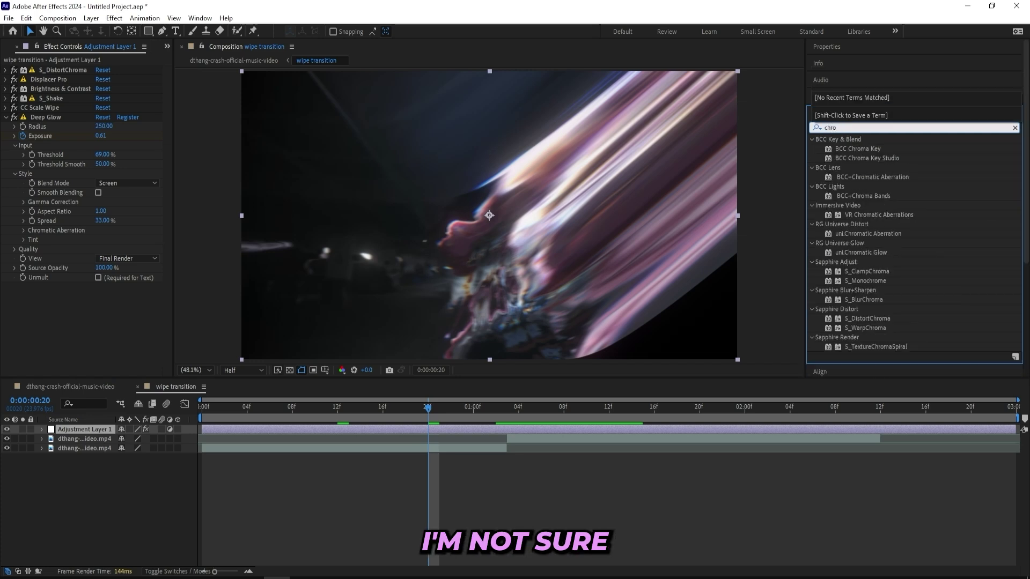
text(matic aber)
double_click(868, 186)
drag(866, 175, 875, 170)
click(868, 188)
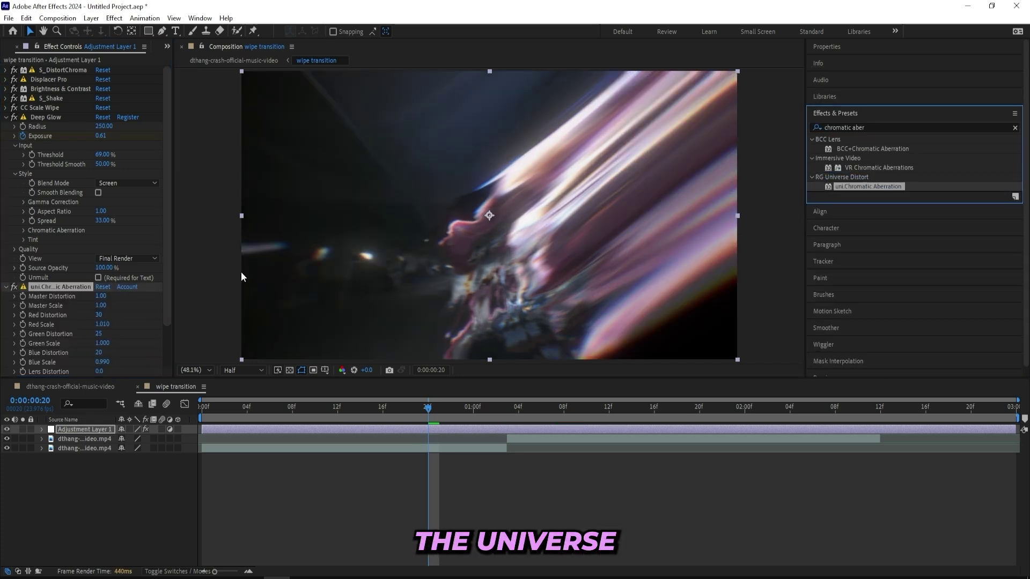
Move uni.Chromatic Aberration between CC Scale Wipe and Deep Glow in the effect order
click(56, 285)
drag(56, 137, 56, 112)
key(ctrl+z)
drag(63, 286, 60, 113)
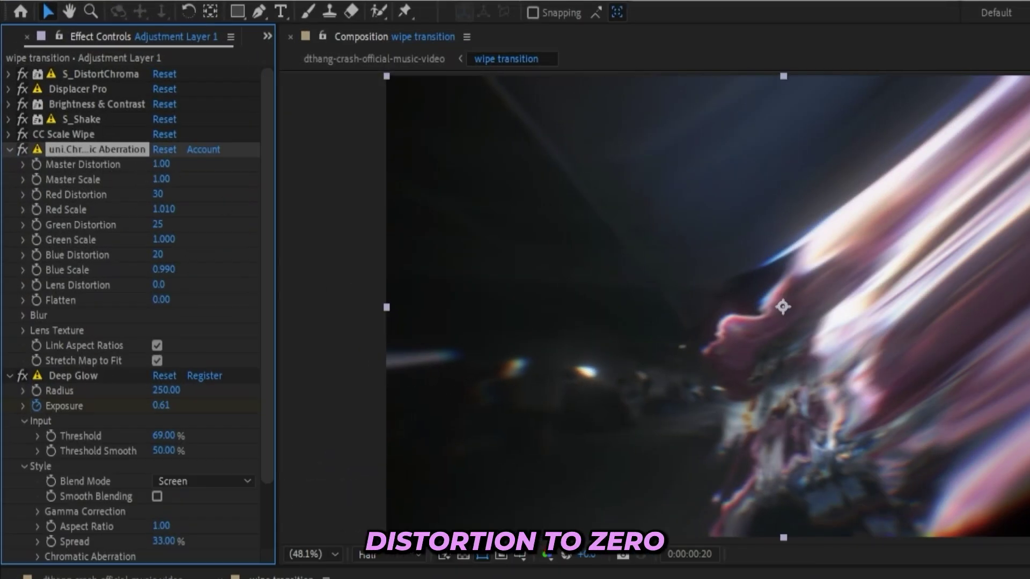
At 0:00:00:12, keyframe uni.Chromatic Aberration's Master Distortion, Edge Blur and Radial Blur at 0
click(410, 578)
drag(161, 165, 4, 194)
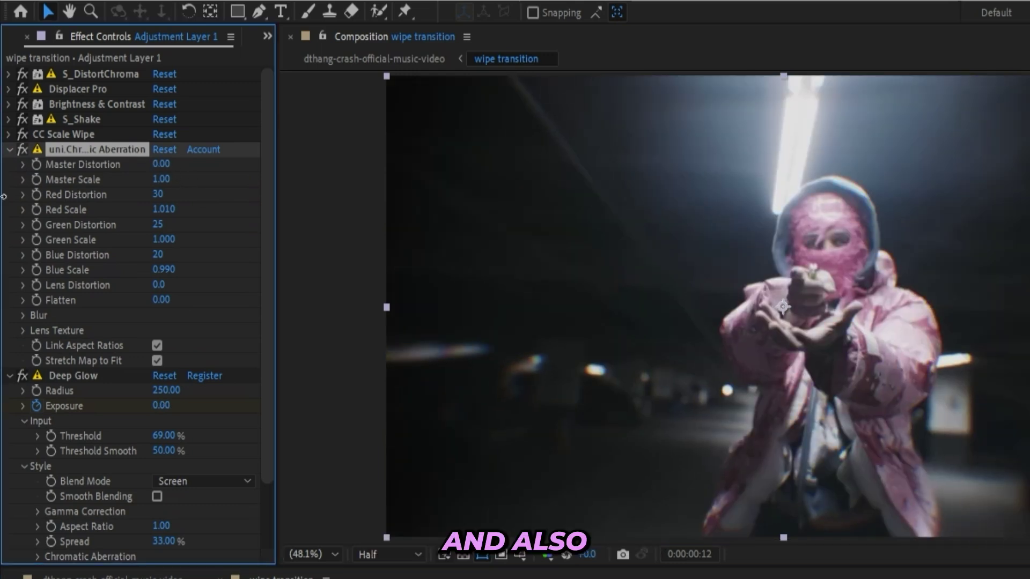
click(36, 165)
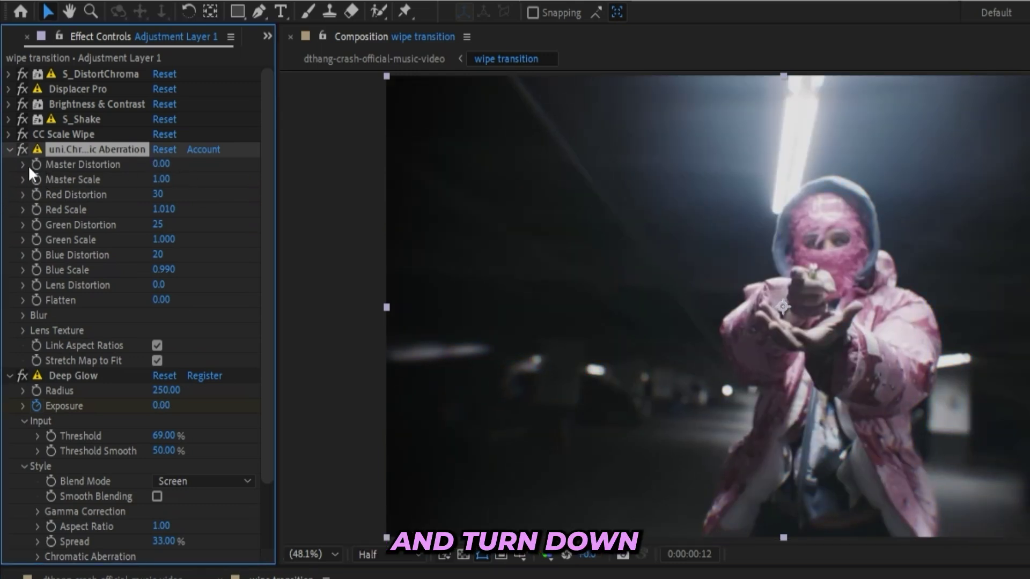
click(23, 316)
click(161, 329)
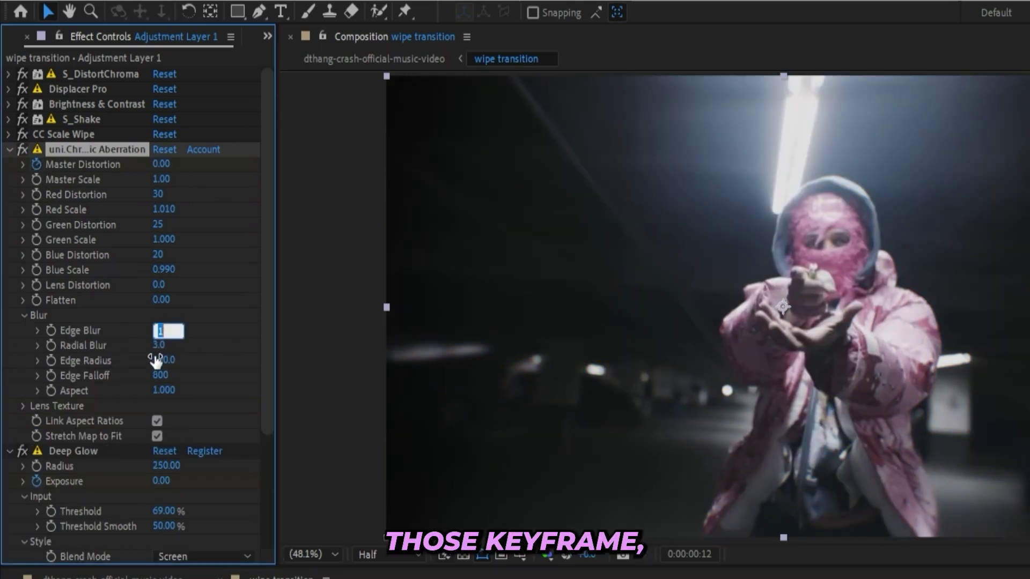
click(159, 345)
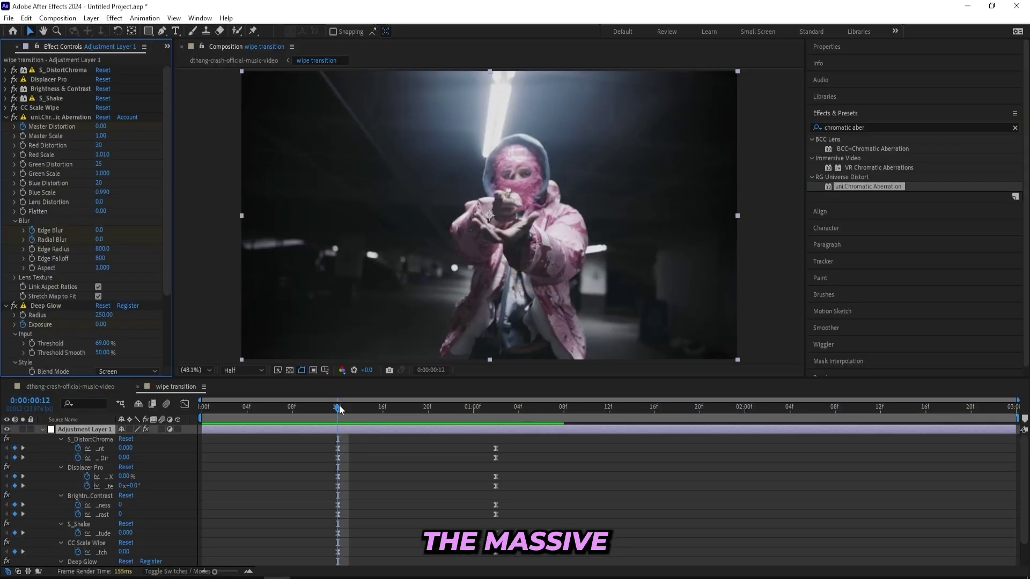
At 0:00:01:02, set the chromatic aberration's Master Distortion to 1.70, Edge Blur to 1.0 and Radial Blur to 3.0
drag(339, 407, 495, 429)
click(102, 127)
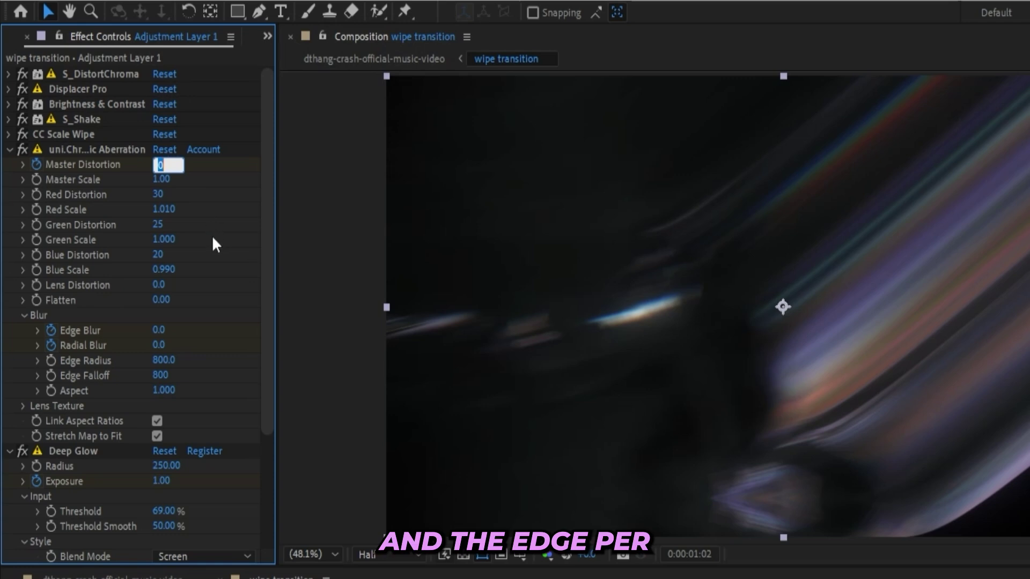
text(1.7)
key(Return)
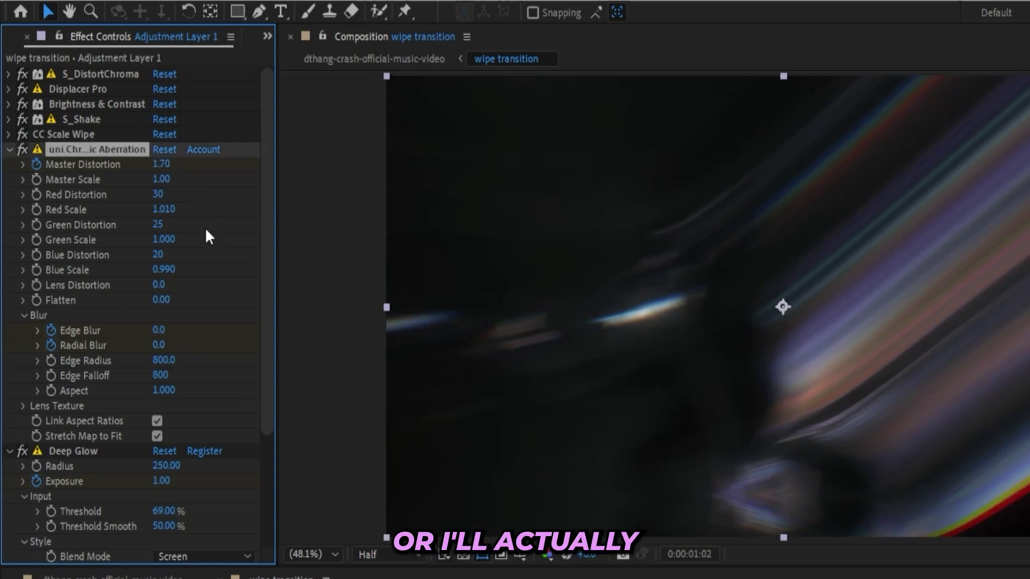
click(160, 330)
text(1)
key(Return)
click(156, 346)
text(3)
key(Return)
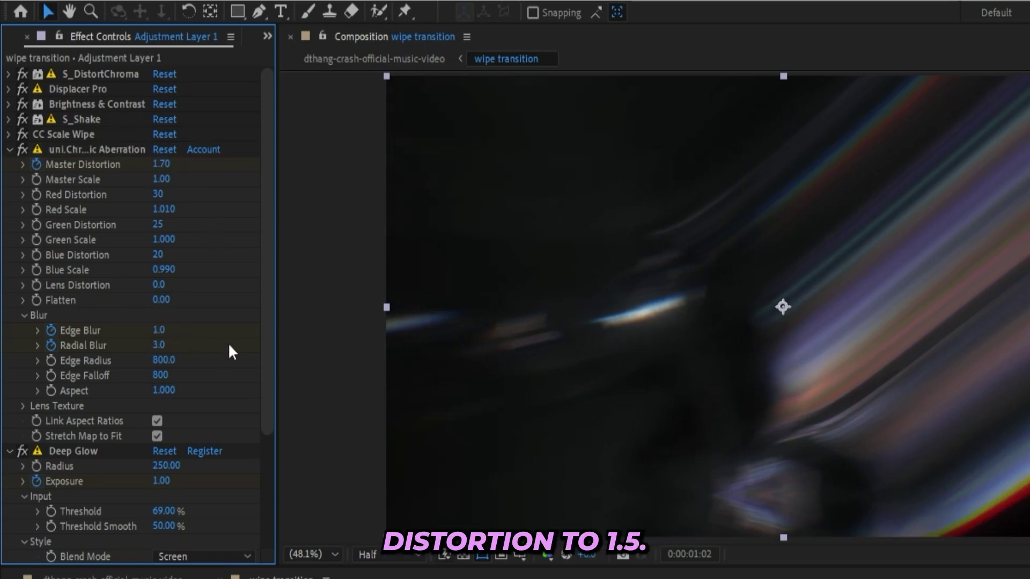
Set the chromatic aberration's Master Distortion to 1.50 at 0:00:01:02
click(161, 165)
text(1.5)
key(Return)
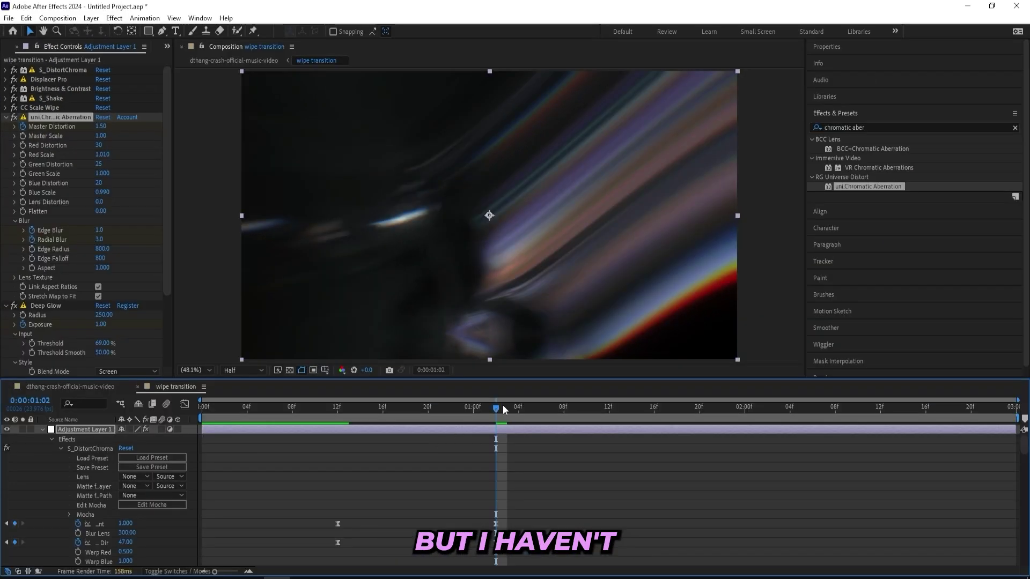
Apply Easy Ease to the Master Distortion, Edge Blur and Radial Blur keyframes of uni.Chromatic Aberration
drag(500, 407, 359, 417)
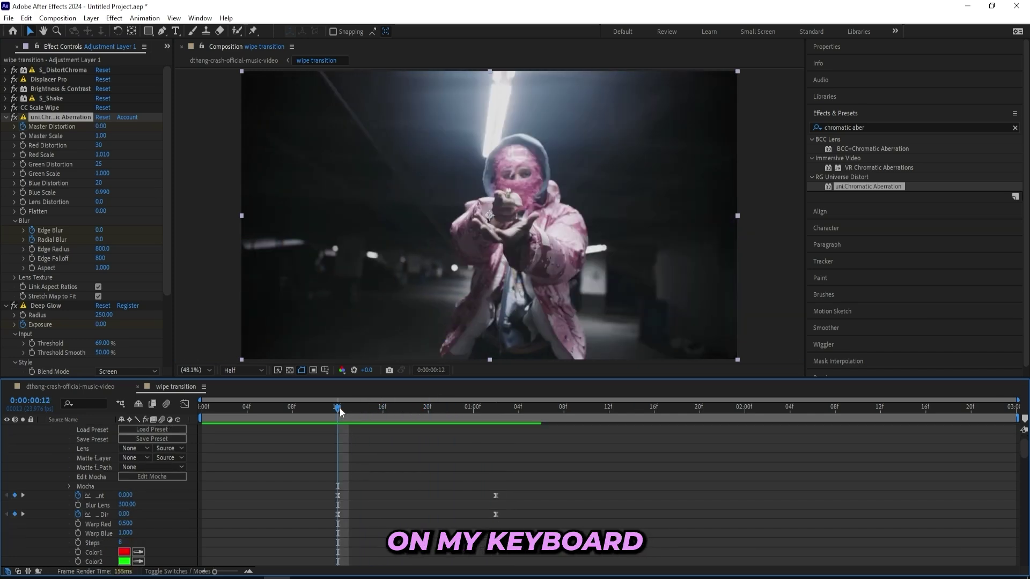
key(space)
scroll(423, 493, up, 3)
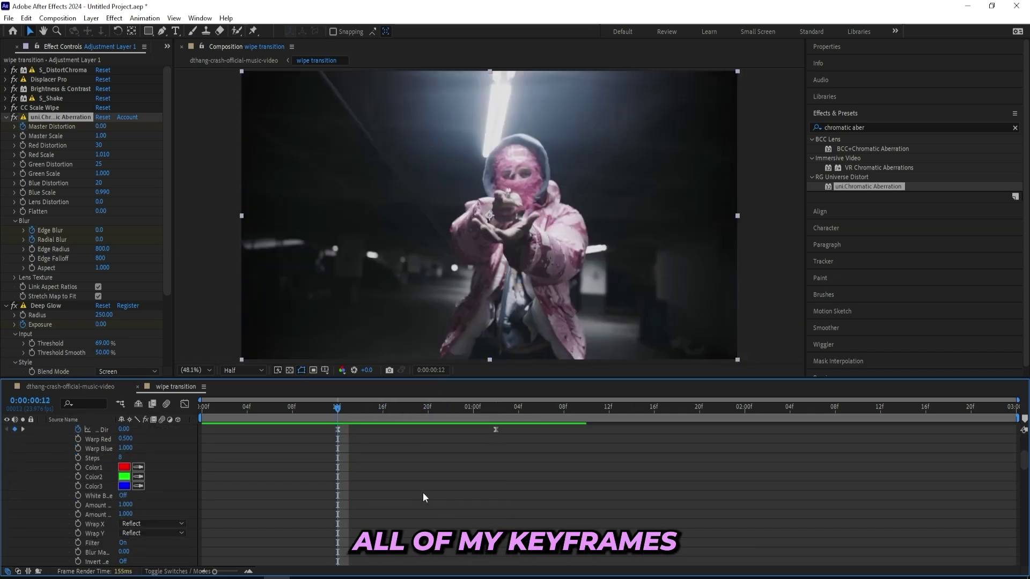
scroll(430, 456, down, 3)
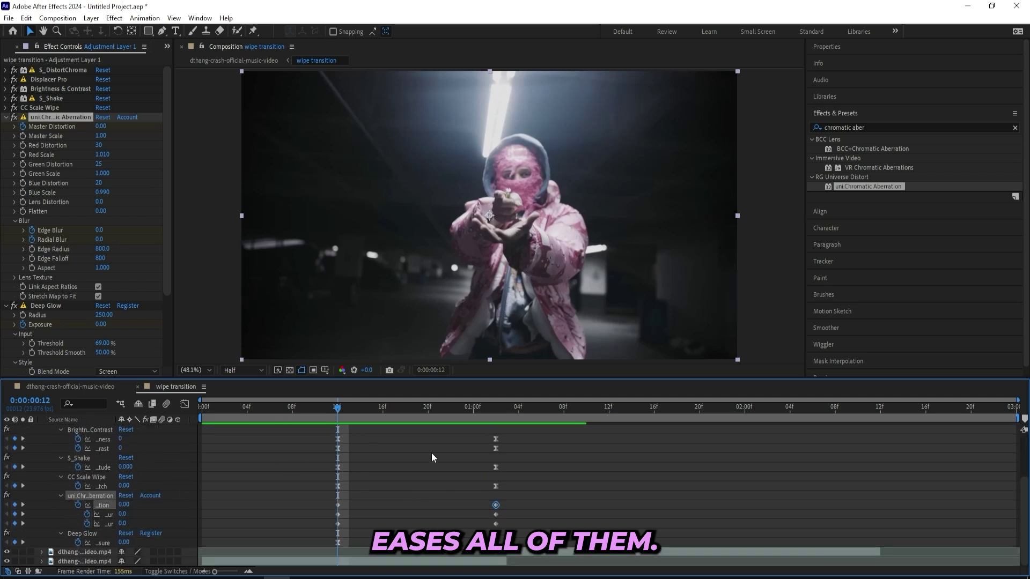
drag(519, 497, 307, 517)
click(519, 494)
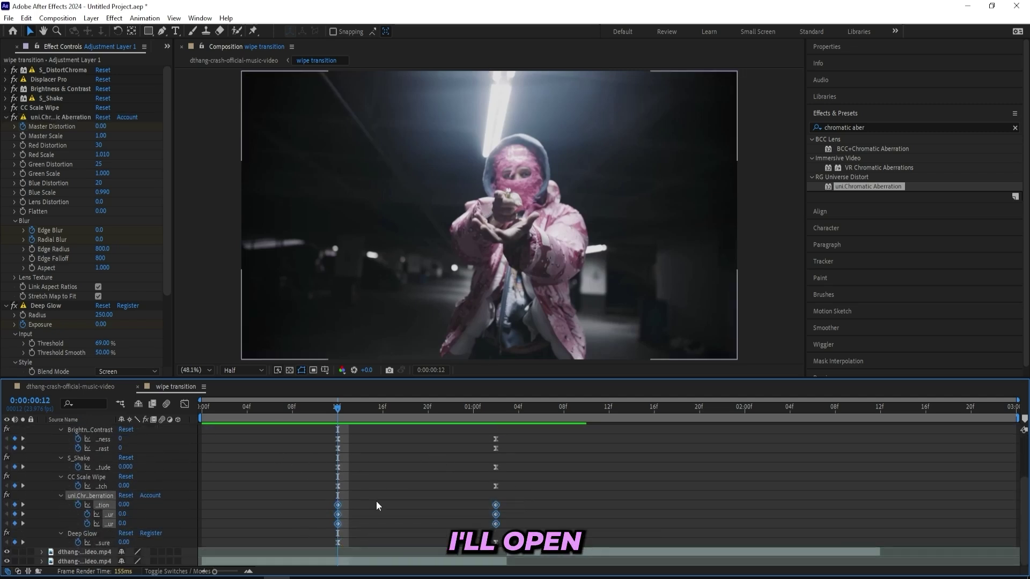
Reshape CC Scale Wipe's Stretch curve so it starts slowly and rises steeply into the 0:00:01:02 keyframe
click(495, 486)
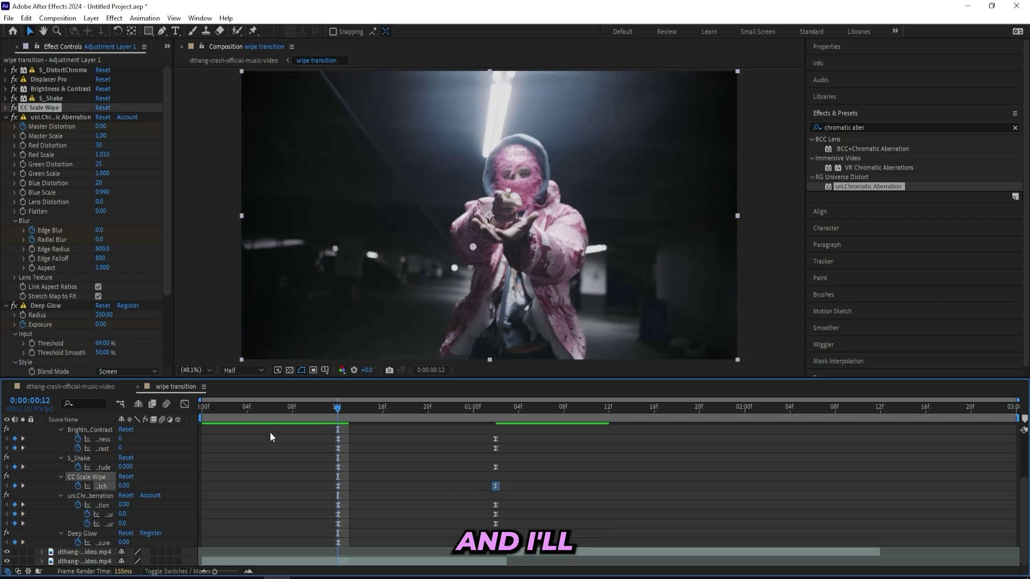
click(184, 404)
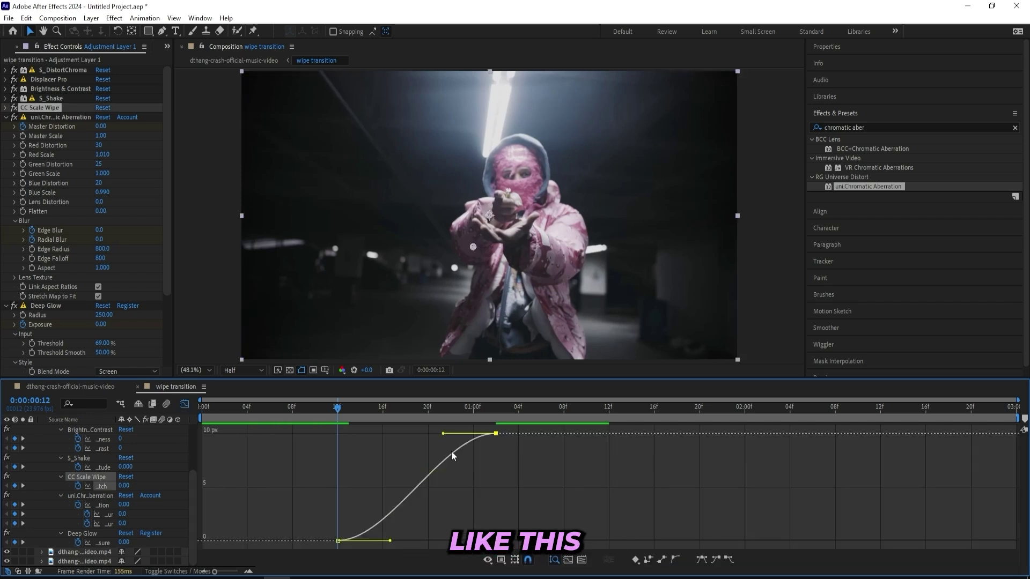
drag(513, 515, 515, 524)
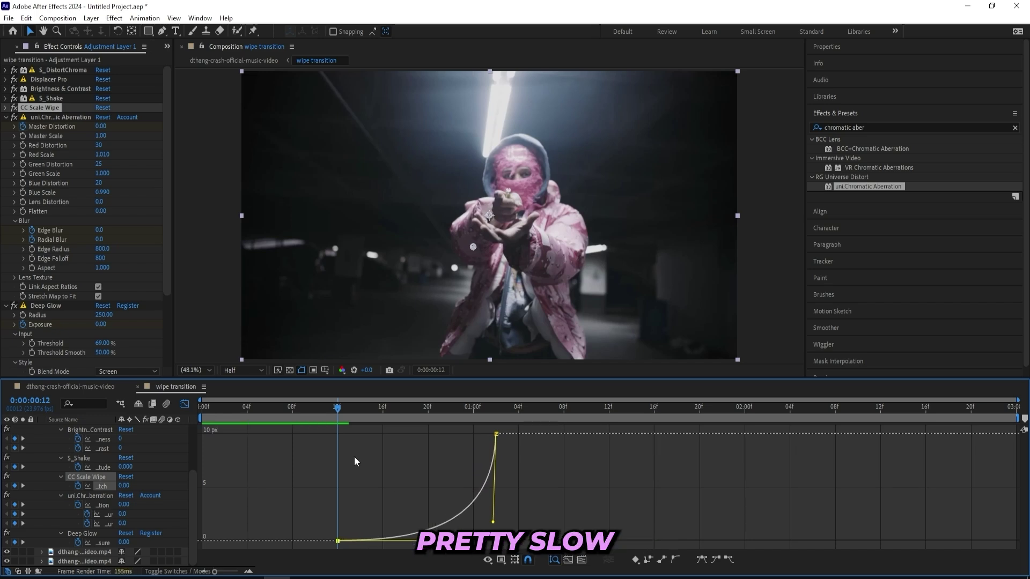
drag(341, 415, 484, 408)
drag(495, 523, 516, 499)
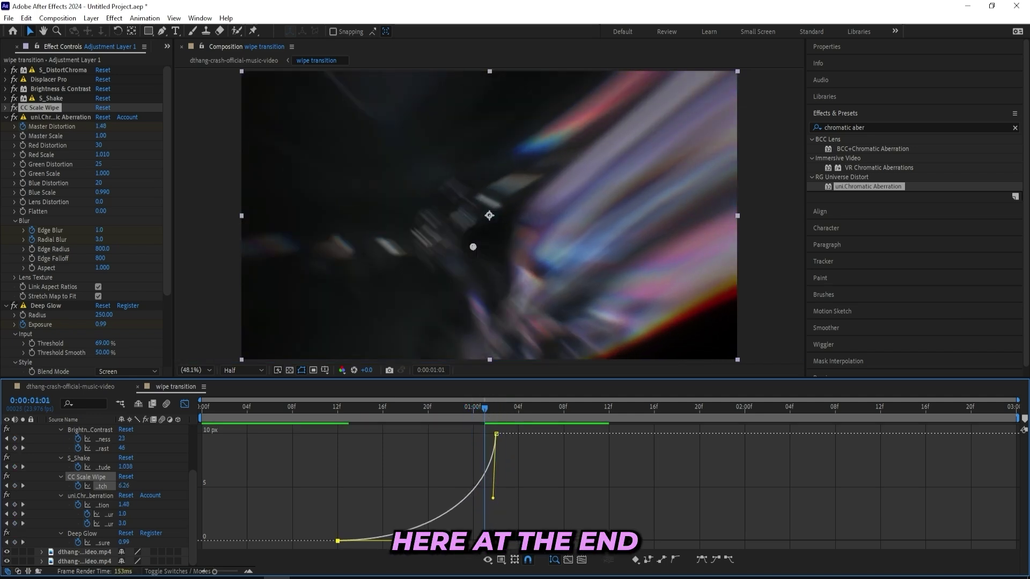
drag(485, 408, 429, 412)
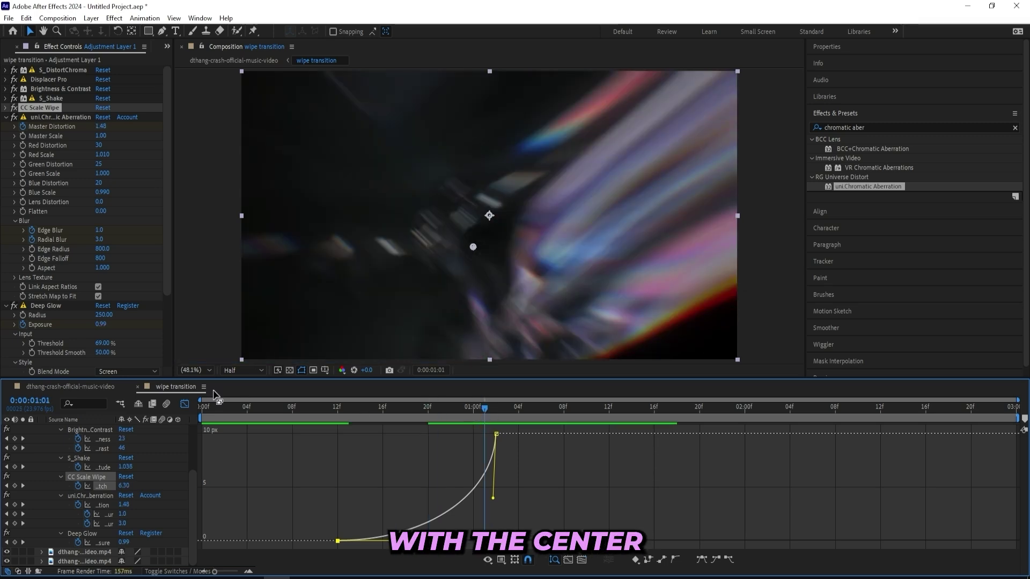
Close the Graph Editor and move CC Scale Wipe's Center to about 731, 477
click(185, 403)
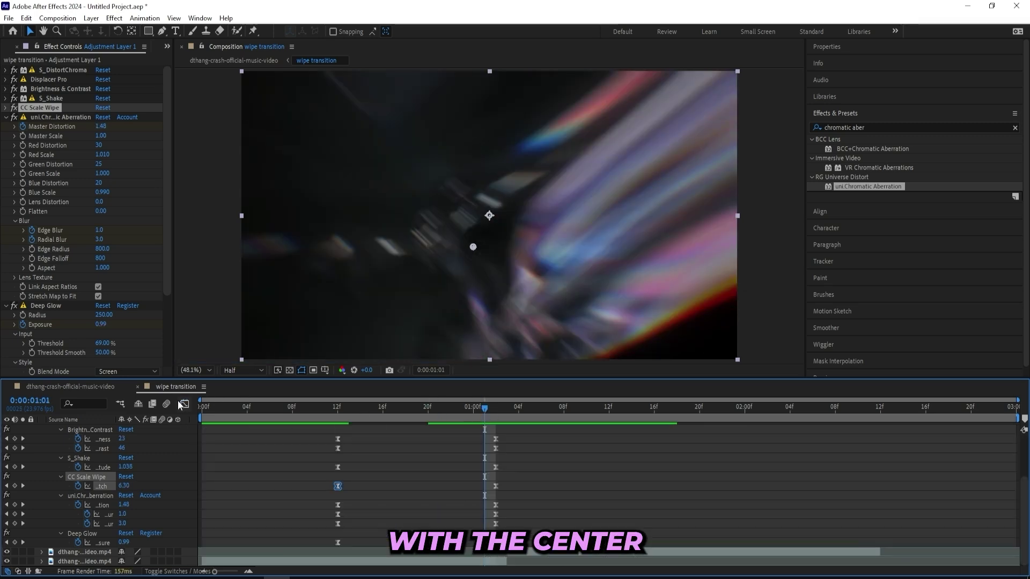
click(6, 107)
drag(472, 247, 430, 199)
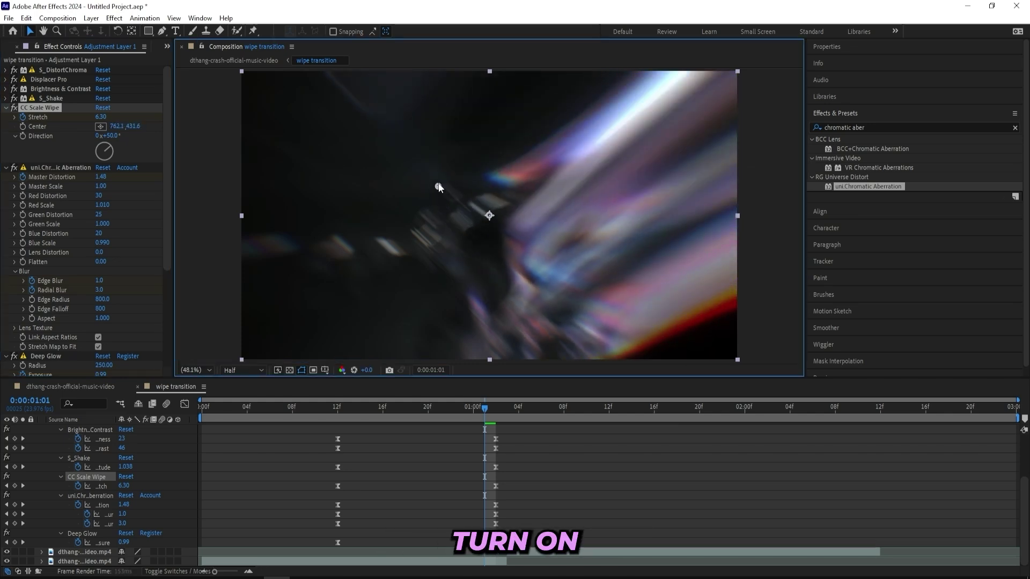
Collapse the adjustment layer's properties and enable motion blur for the layer
scroll(66, 455, up, 3)
click(42, 429)
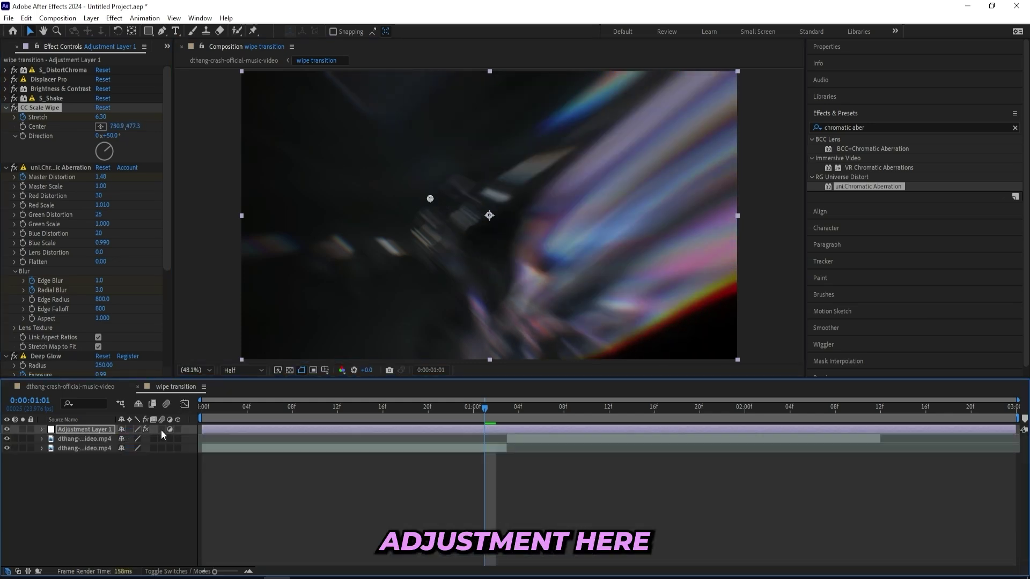
click(162, 429)
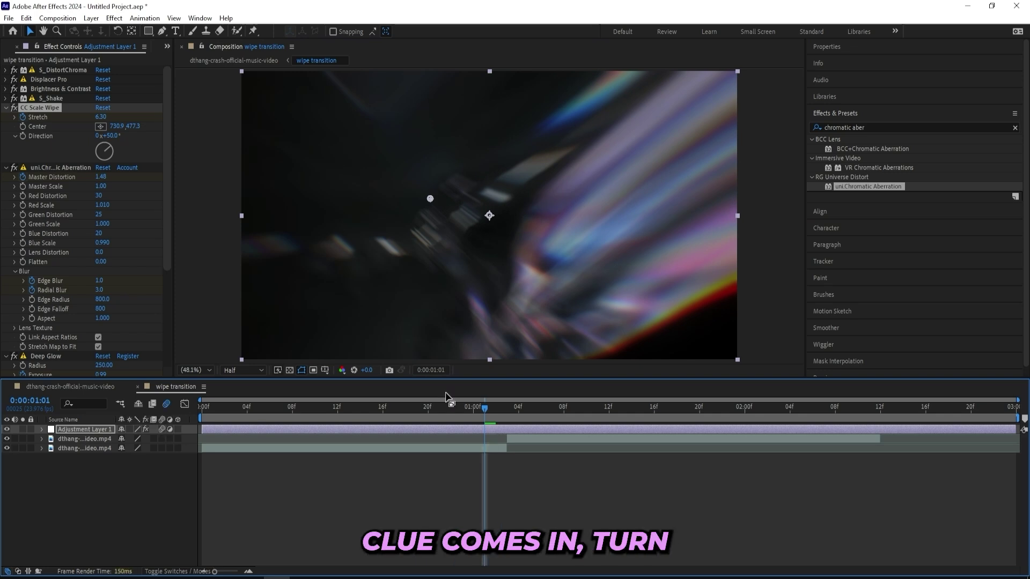
Split the adjustment layer at 0:00:01:03, where the second clip begins, and check the new part's keyframes
drag(475, 408, 501, 407)
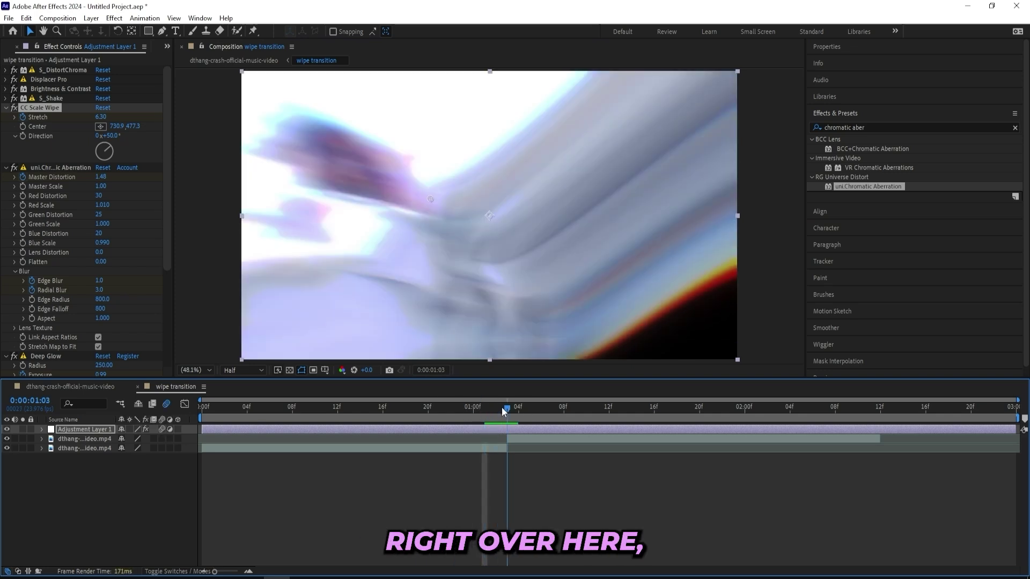
key(ctrl+shift+d)
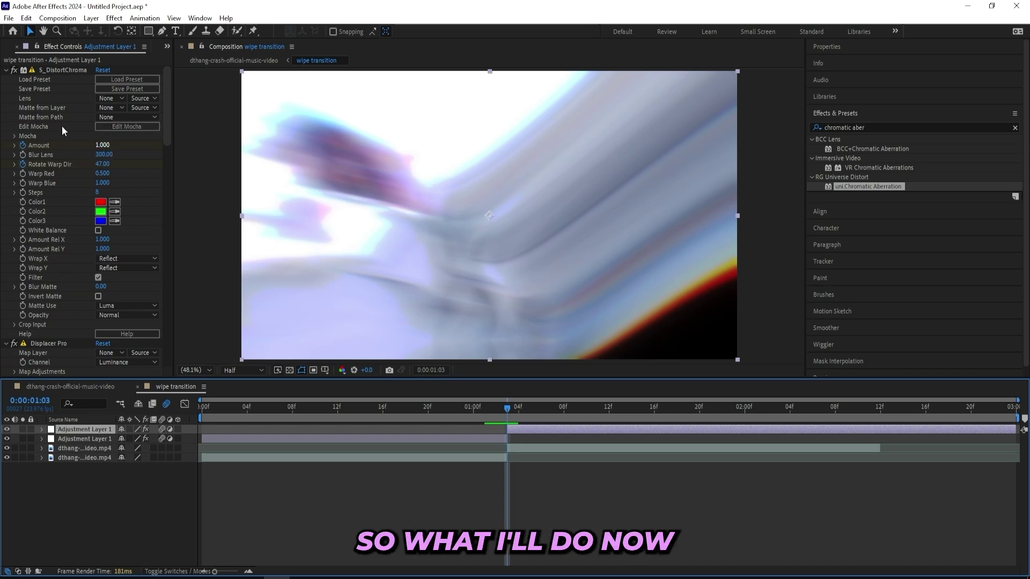
key(u)
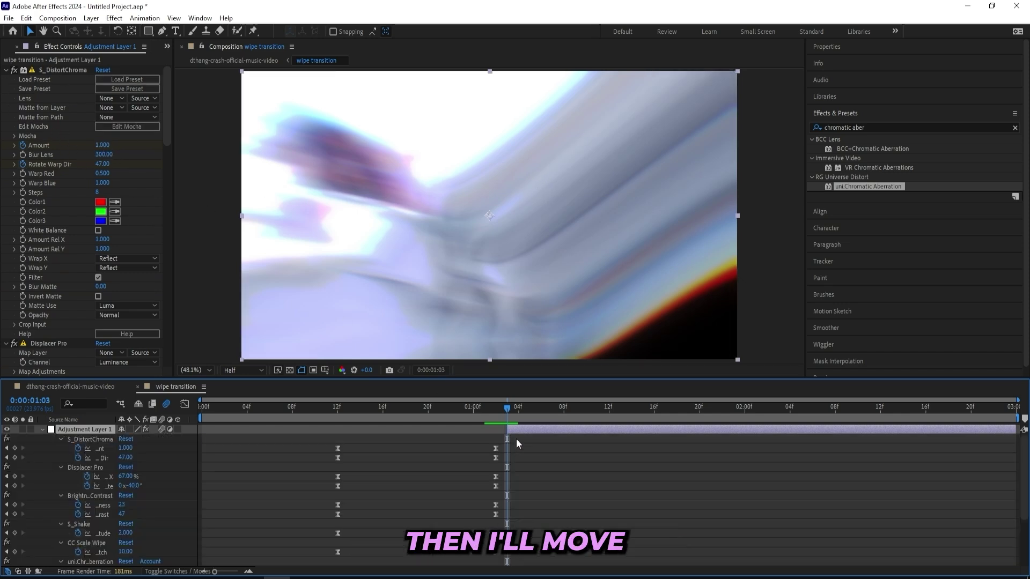
key(u)
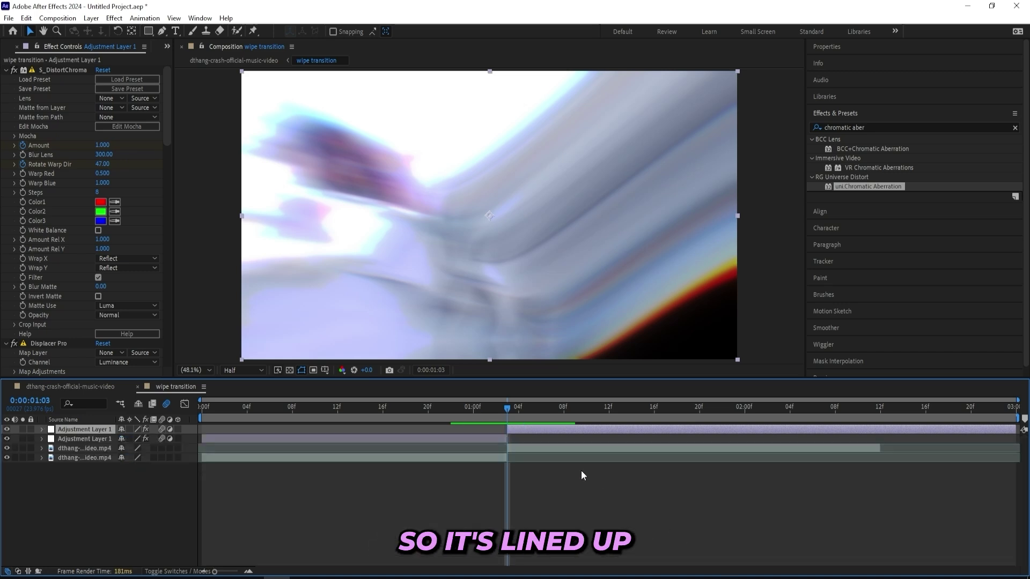
Reveal the second adjustment layer's keyframes and shift the layer so its full-strength keyframes line up with 0:00:01:03
key(u)
drag(507, 429, 517, 429)
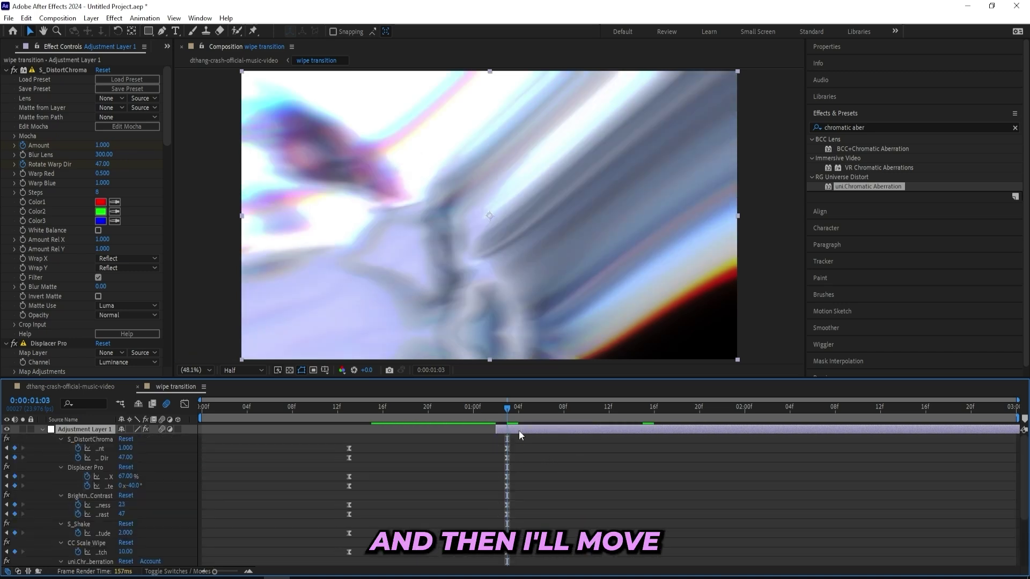
scroll(514, 465, down, 2)
scroll(514, 466, down, 2)
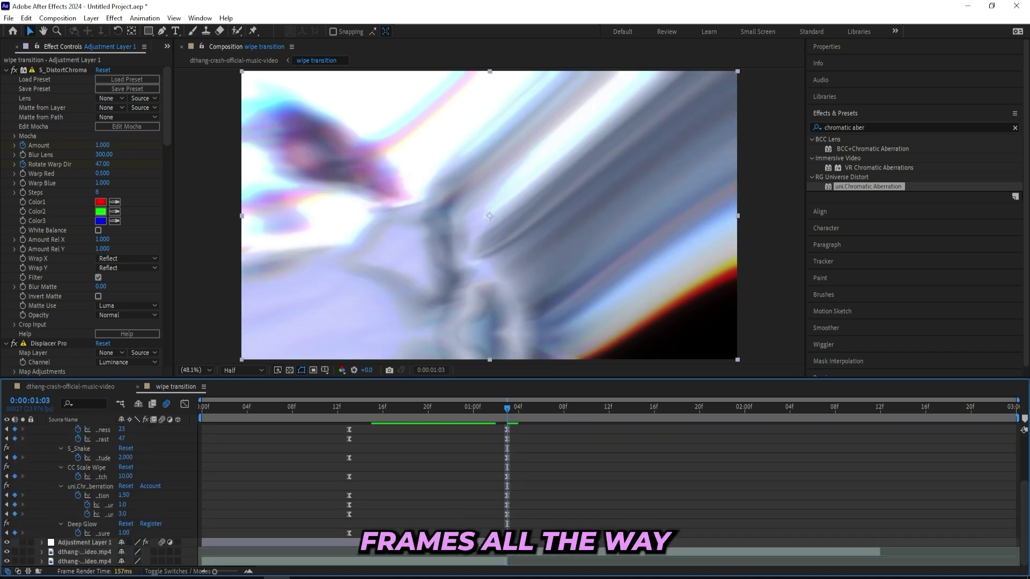
Move the second adjustment layer's zero-value keyframes past the cut to 0:00:01:19 so the effects reset there
drag(324, 445, 561, 453)
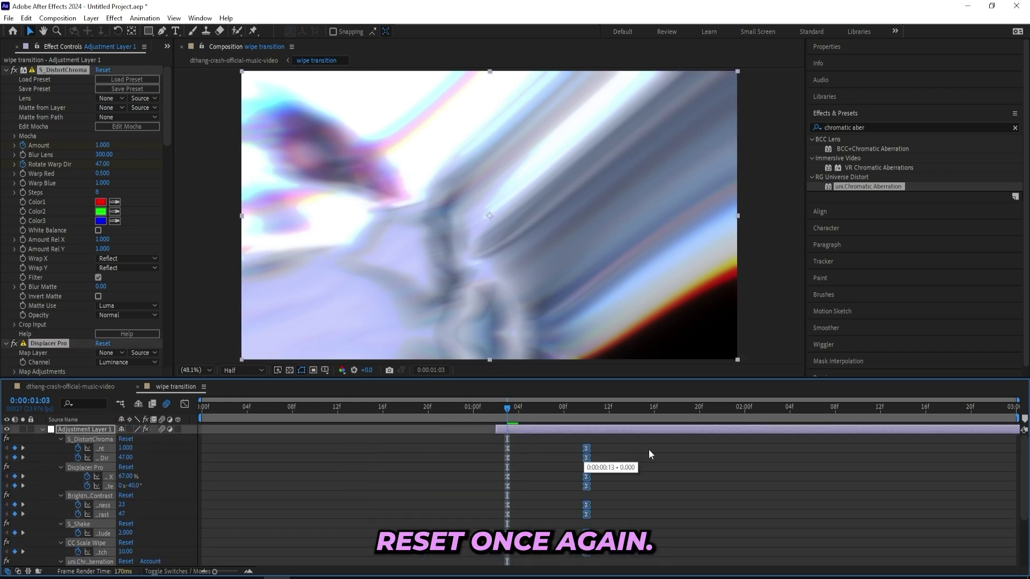
key(alt+Right)
key(alt+Right)
key(alt+Right)
key(alt+Right)
key(alt+Right)
scroll(681, 469, down, 4)
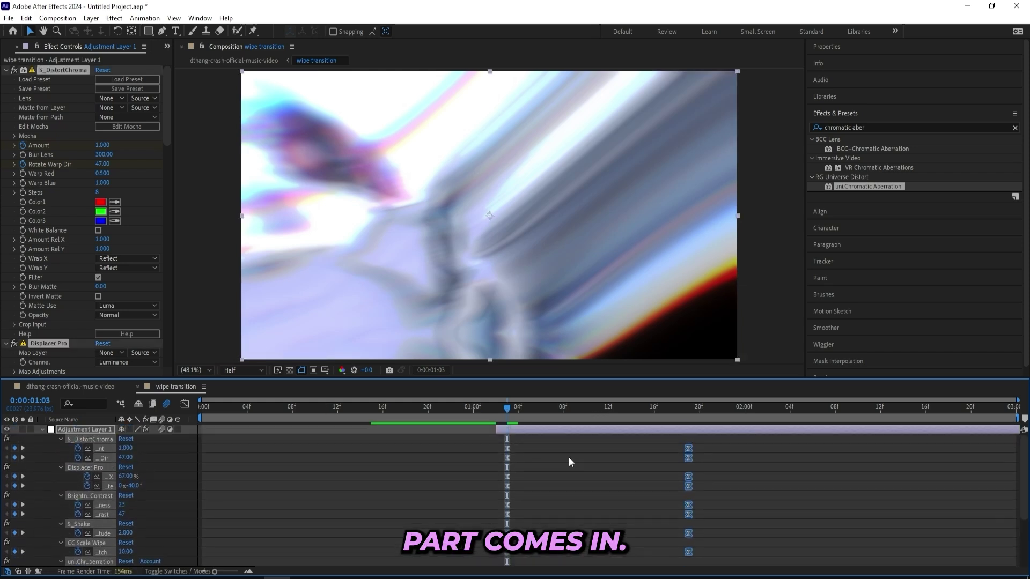
drag(497, 411, 691, 419)
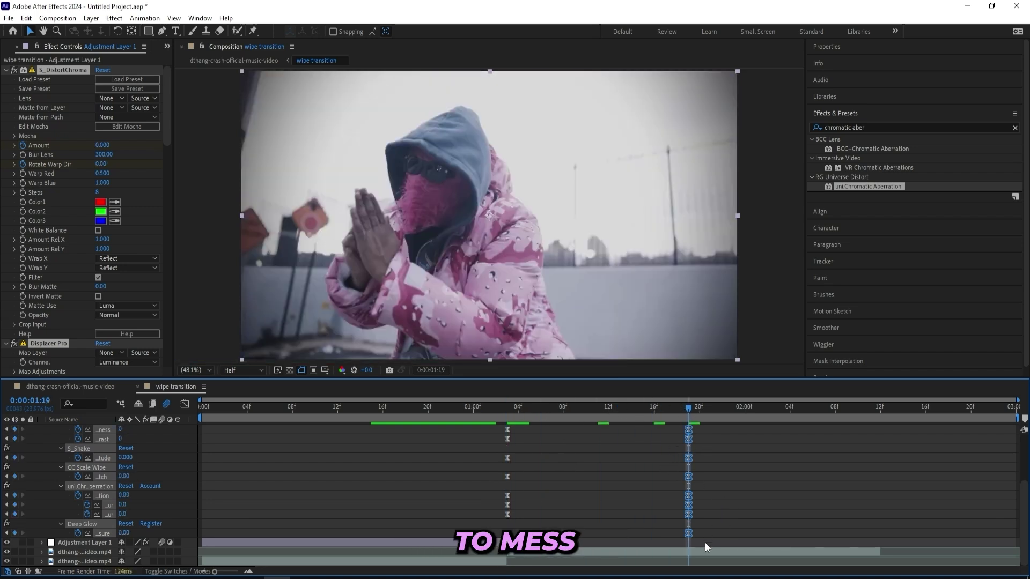
scroll(705, 543, up, 3)
scroll(545, 459, up, 1)
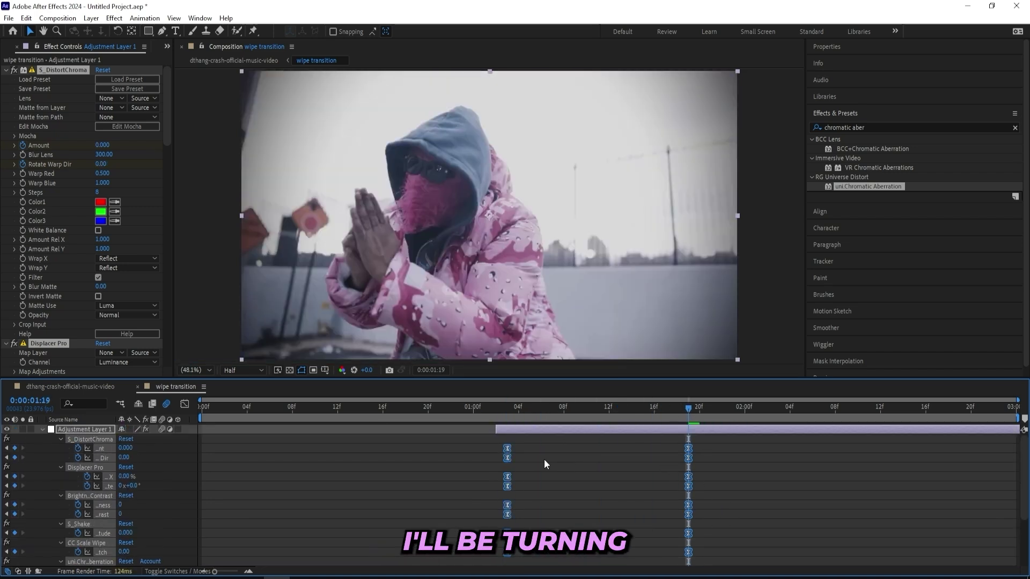
At 0:00:01:03, set the second adjustment layer's S_DistortChroma Amount to -1 and Rotate Warp Dir to -47
click(505, 407)
click(124, 447)
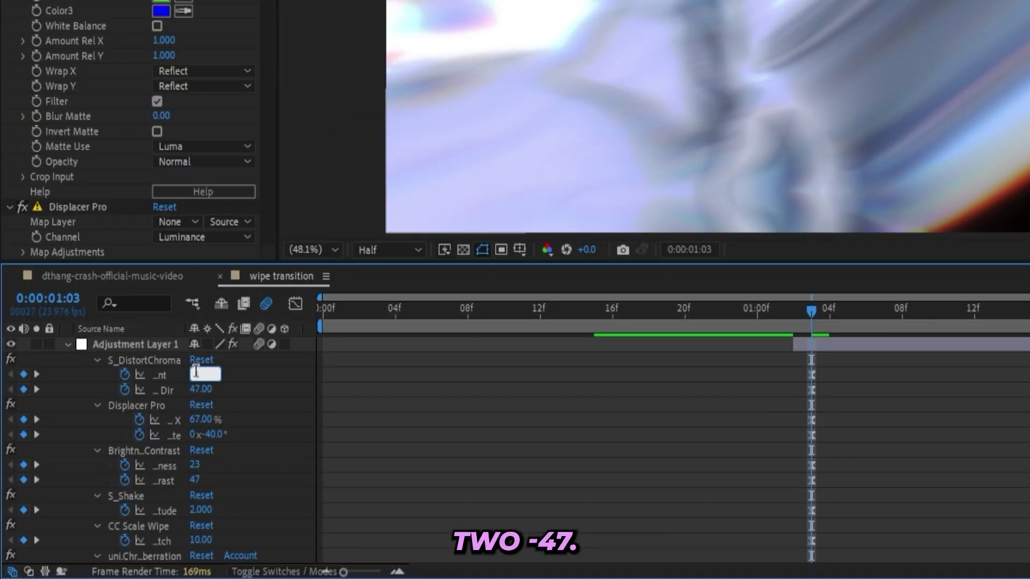
click(200, 389)
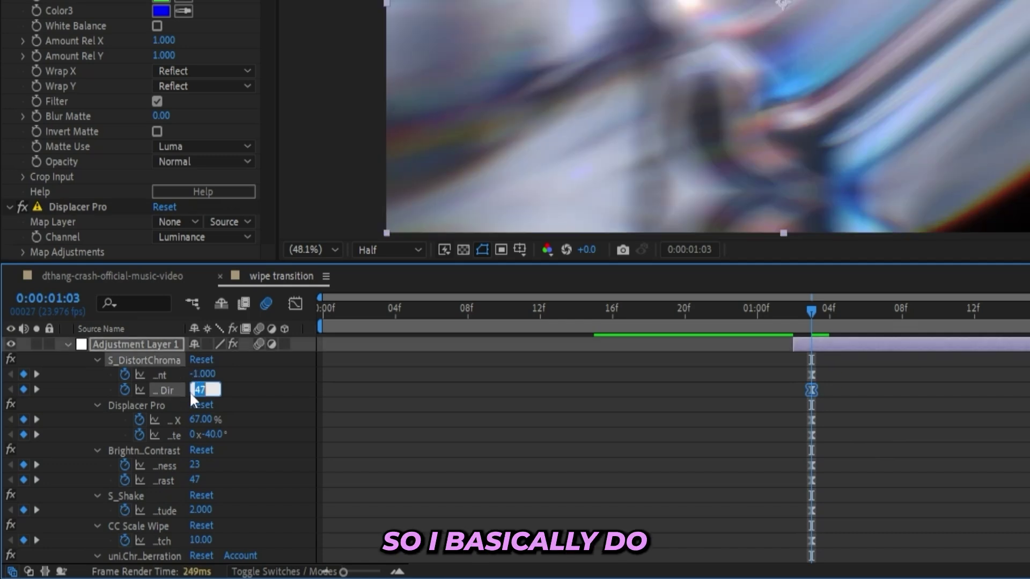
text(-47)
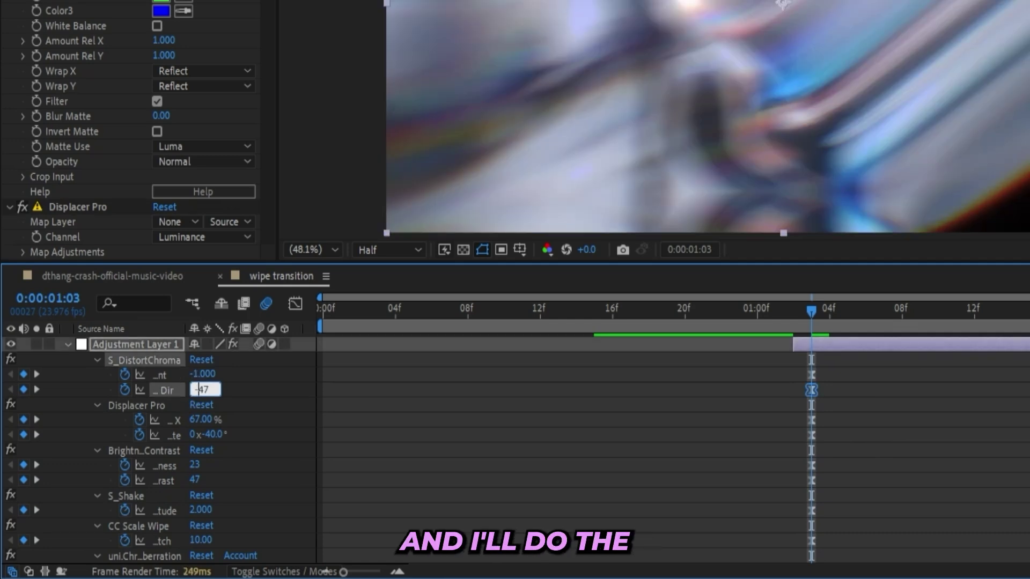
key(Return)
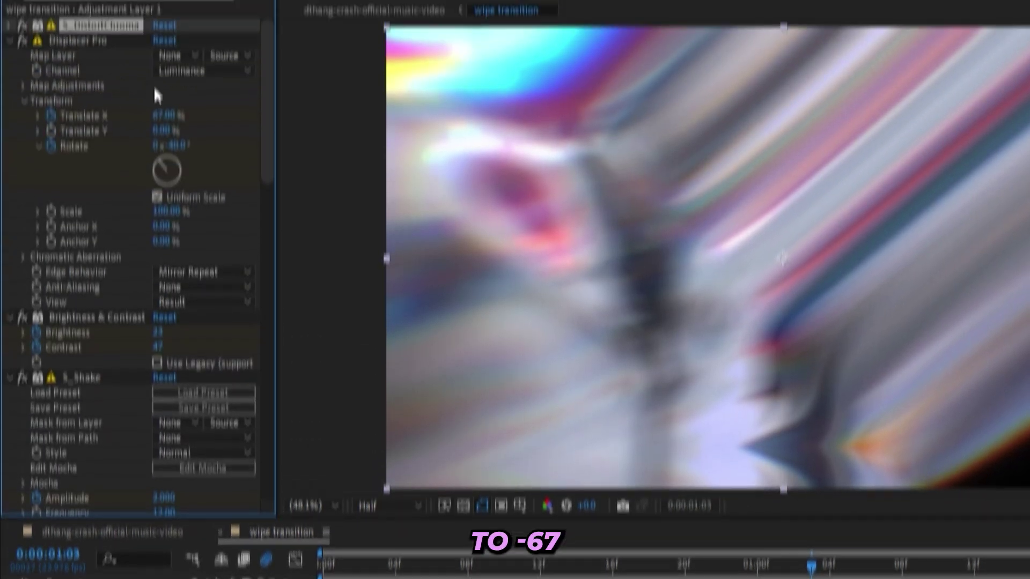
Set Displacer Pro's Translate X to -67% and Rotate to 40° at 0:00:01:03
click(162, 152)
key(Left)
text(-67)
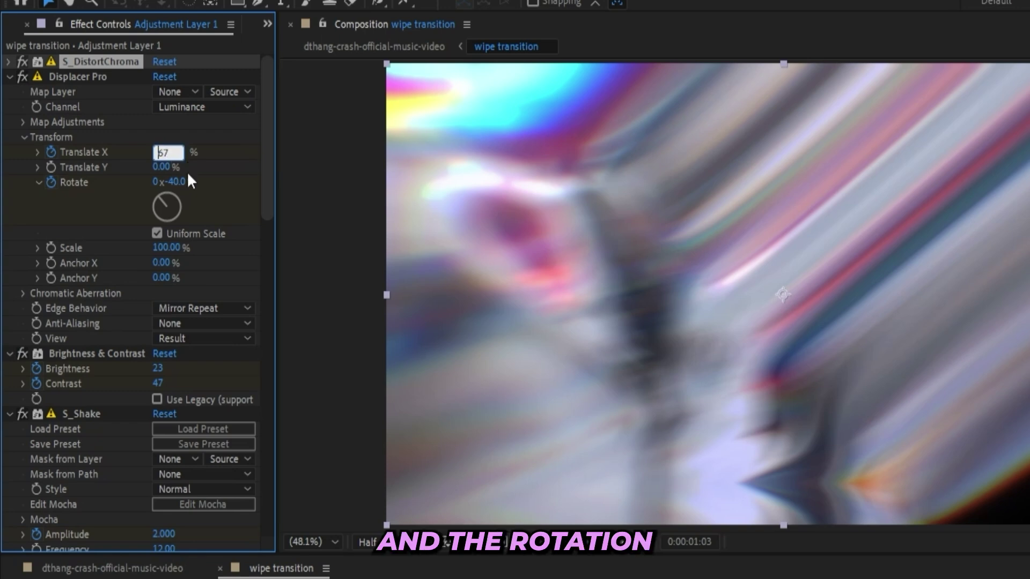
key(Return)
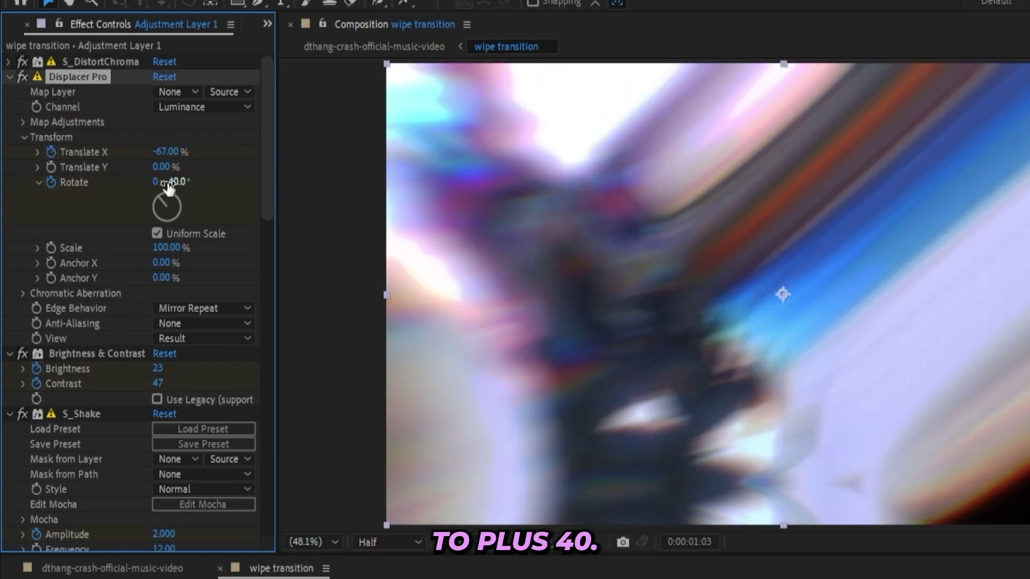
click(182, 178)
text(40)
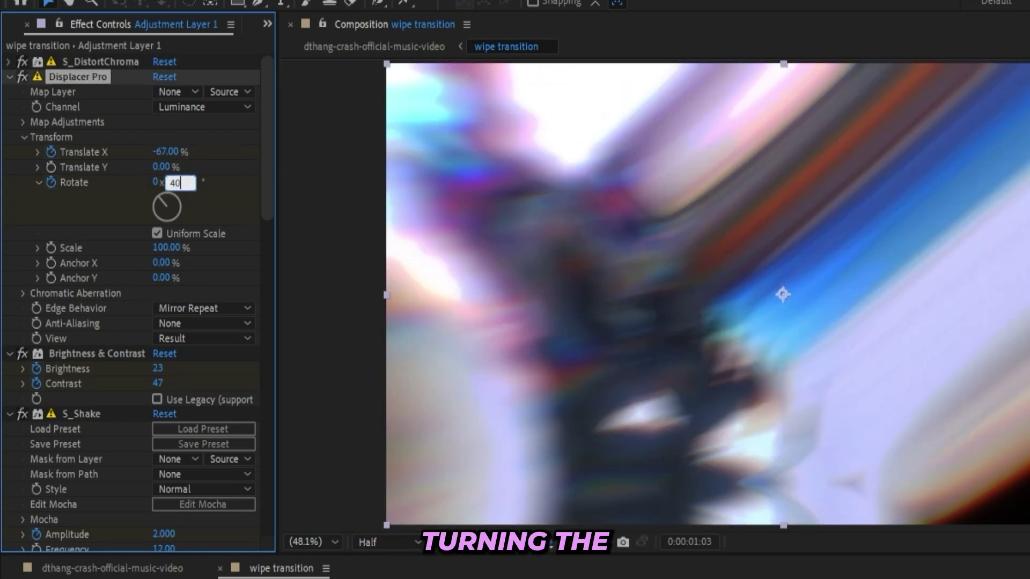
key(Return)
Set CC Scale Wipe's Stretch to -7.70 and move its Center to about 947, 307
scroll(217, 224, down, 9)
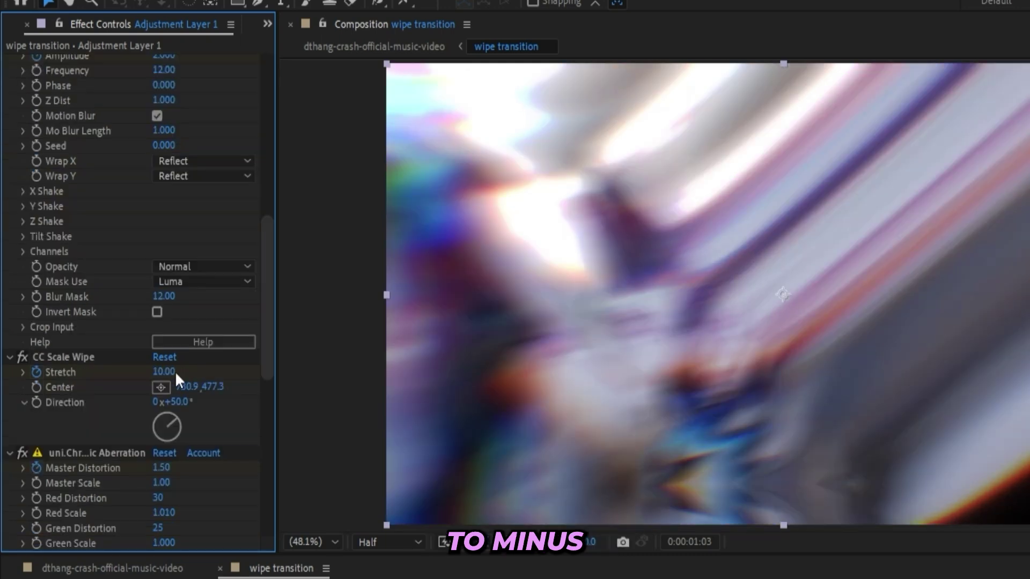
drag(173, 373, 38, 387)
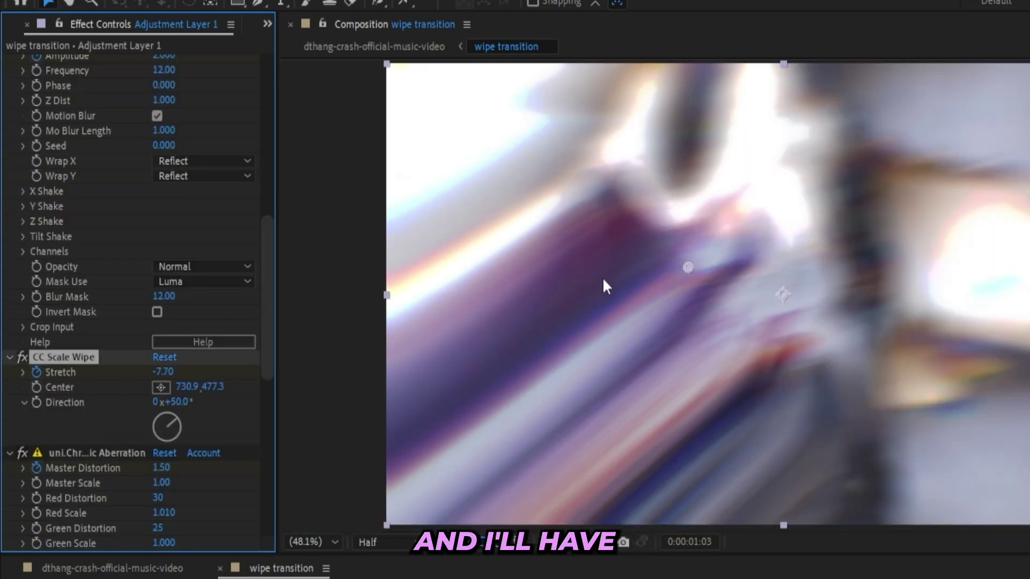
drag(687, 268, 777, 198)
Collapse the chromatic aberration effect and set Deep Glow's Radius to 333
click(10, 454)
scroll(65, 375, down, 3)
drag(162, 367, 169, 363)
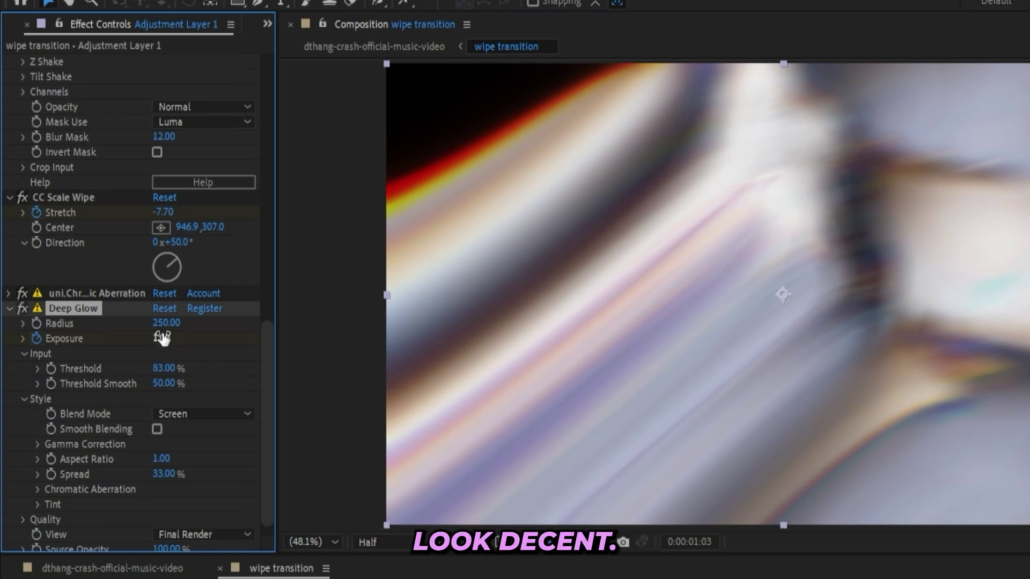
drag(207, 313, 229, 315)
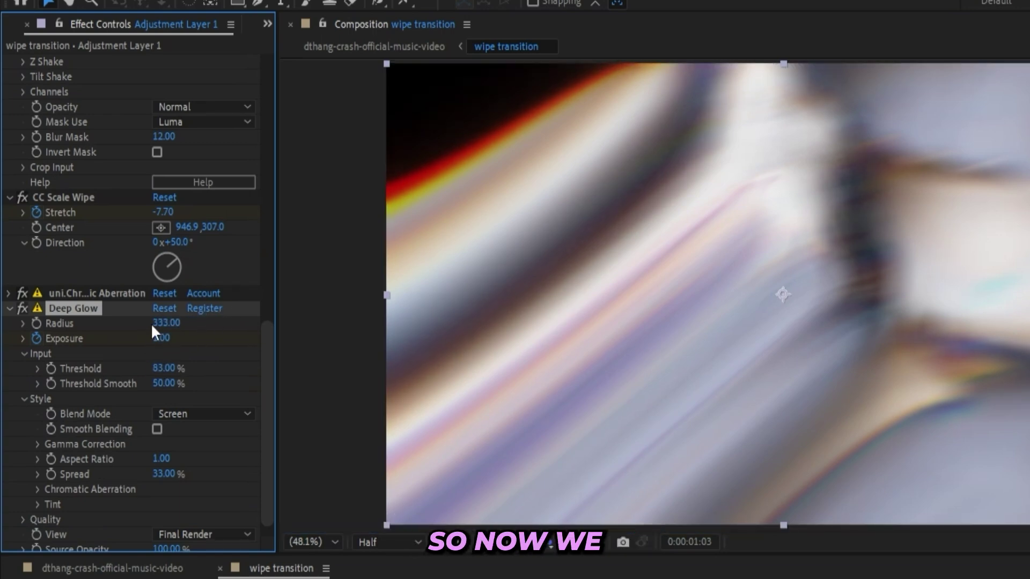
scroll(149, 419, down, 1)
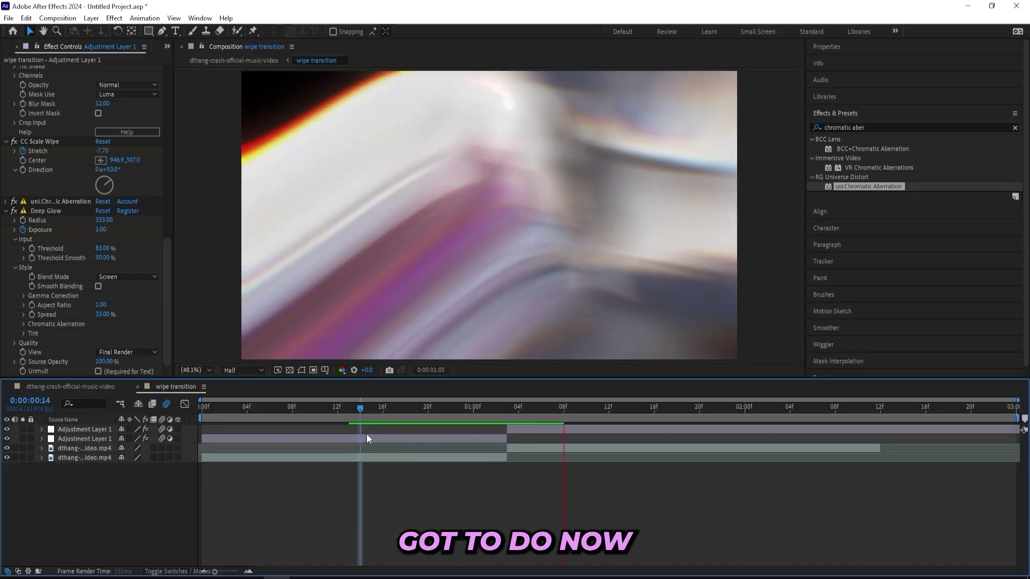
Move the first adjustment layer below the second clip, directly above the first clip, and check the frames before the cut
mouse_move(424, 410)
mouse_down()
mouse_move(585, 410)
mouse_move(692, 393)
mouse_move(424, 439)
mouse_up()
click(523, 427)
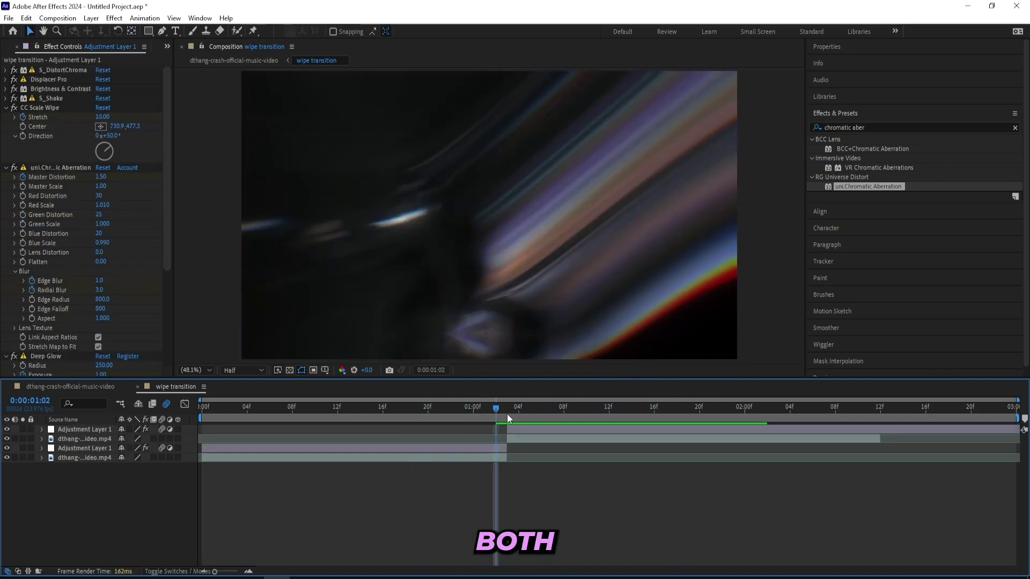
drag(509, 414, 442, 412)
Pre-compose the first clip together with its adjustment layer
click(458, 452)
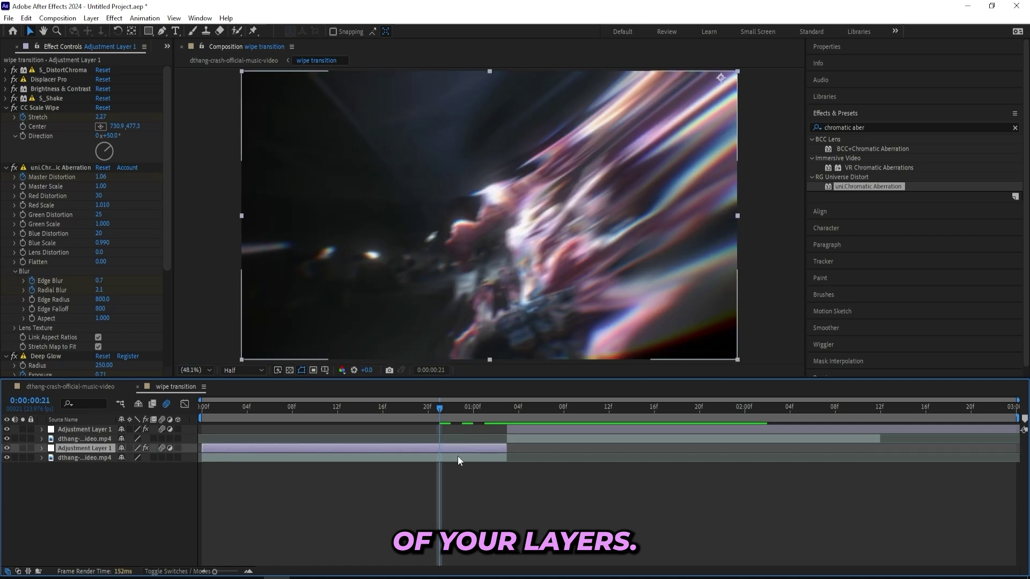
shift+click(458, 458)
right_click(458, 458)
click(515, 394)
click(527, 408)
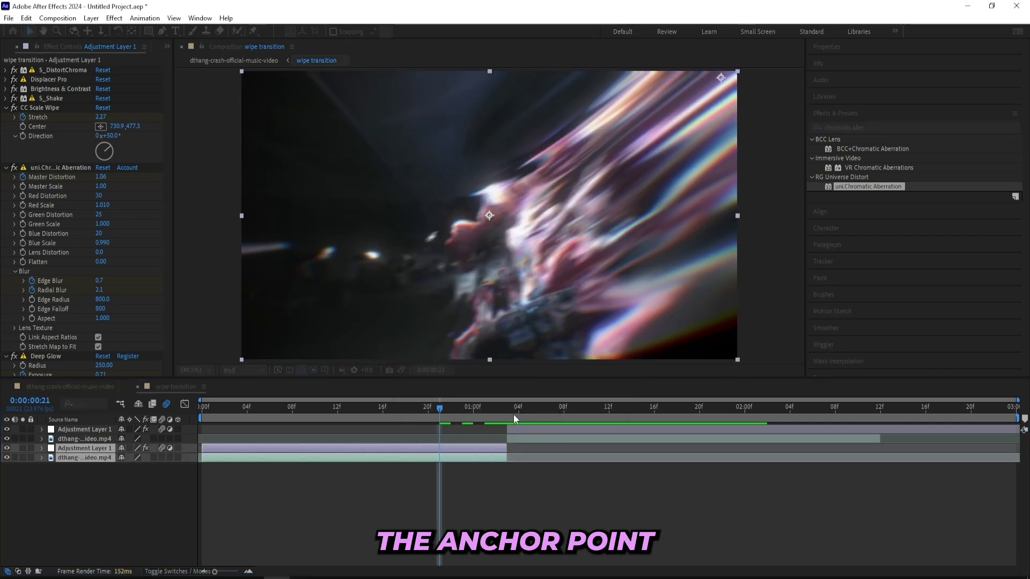
Move the pre-comp's anchor point to the upper-right corner of the frame
key(y)
drag(636, 128, 676, 145)
drag(726, 73, 737, 72)
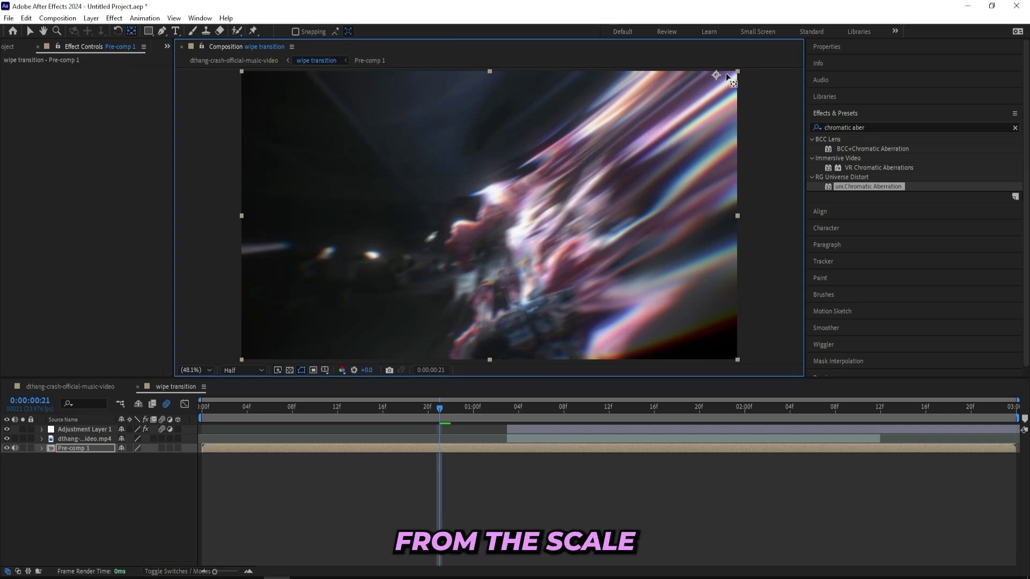
key(v)
Keyframe the pre-comp's Scale at 100% at 0:00:00:14 and 146% at 0:00:01:02
key(s)
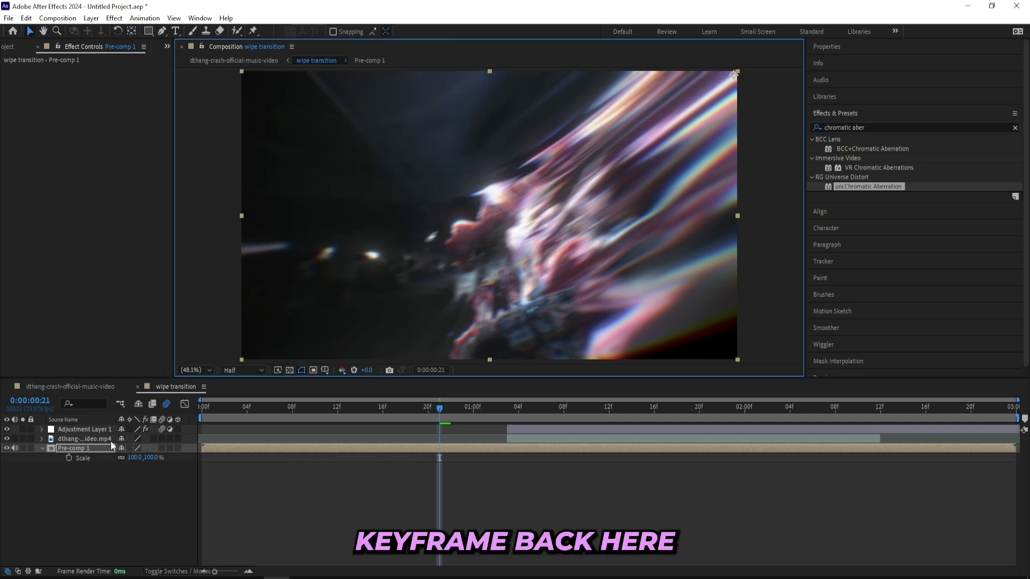
click(67, 458)
drag(373, 460, 360, 455)
drag(434, 408, 499, 410)
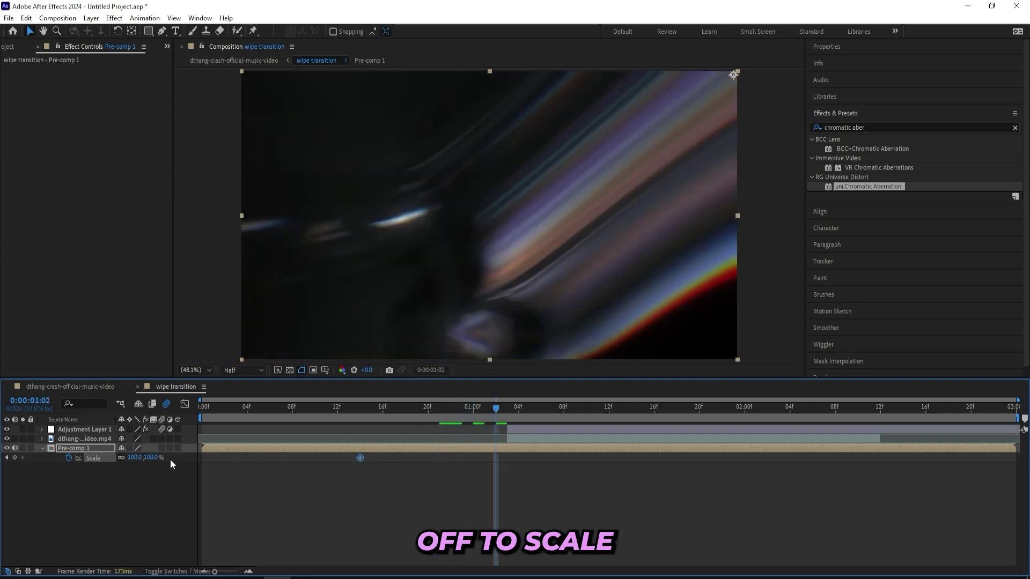
drag(154, 460, 169, 453)
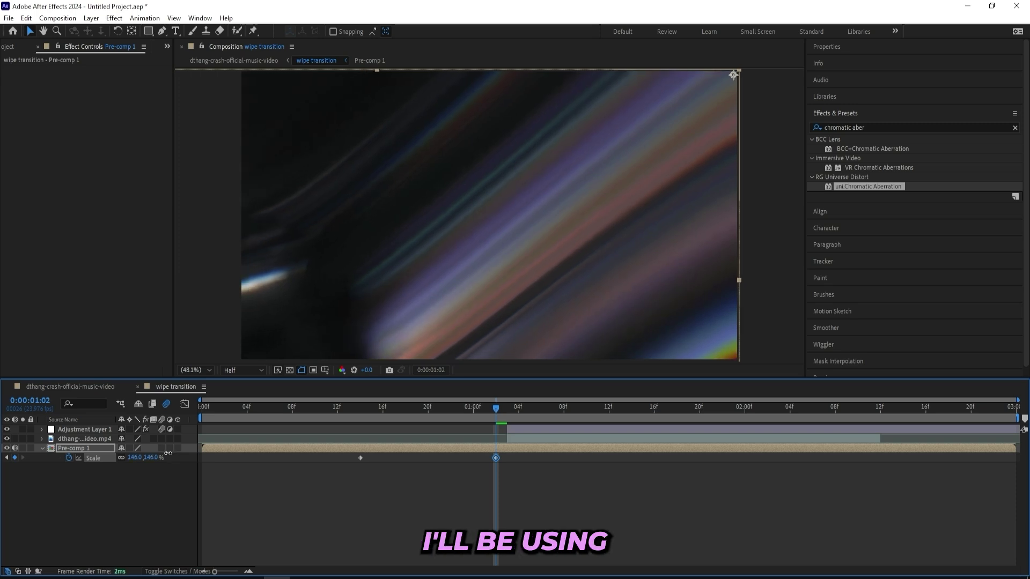
Apply Easy Ease to both Scale keyframes and enable motion blur for the pre-comp
drag(528, 468, 318, 459)
key(F9)
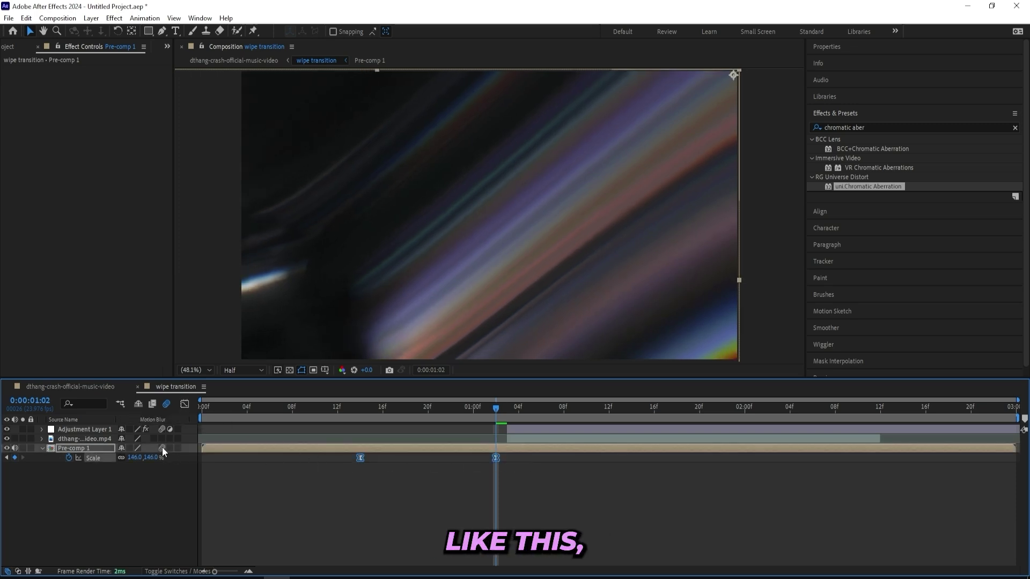
Reshape the pre-comp's Scale curve to start slowly and rise steeply into 0:00:01:02, keeping the black edge out of frame
click(184, 404)
click(421, 501)
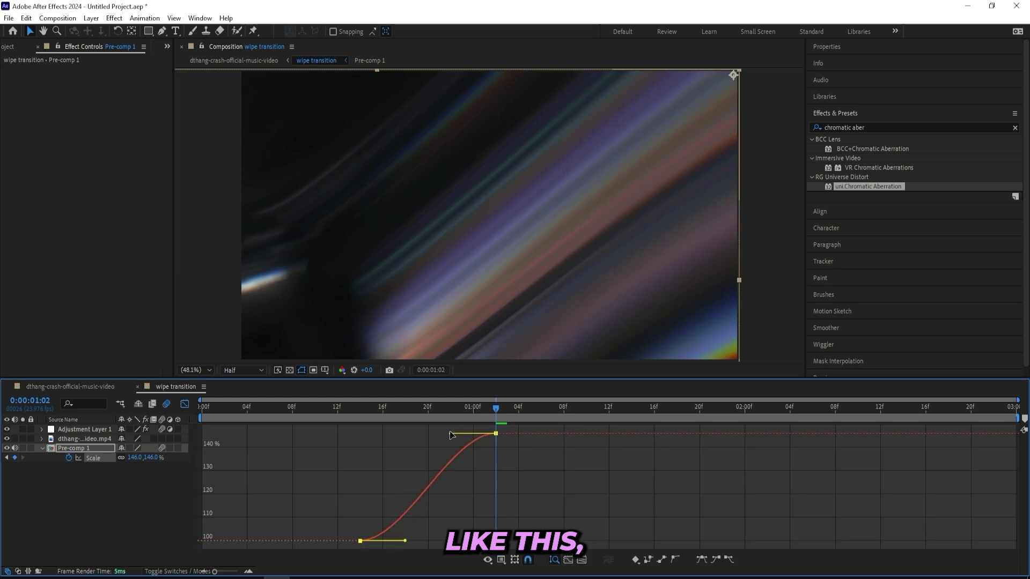
drag(451, 432, 493, 523)
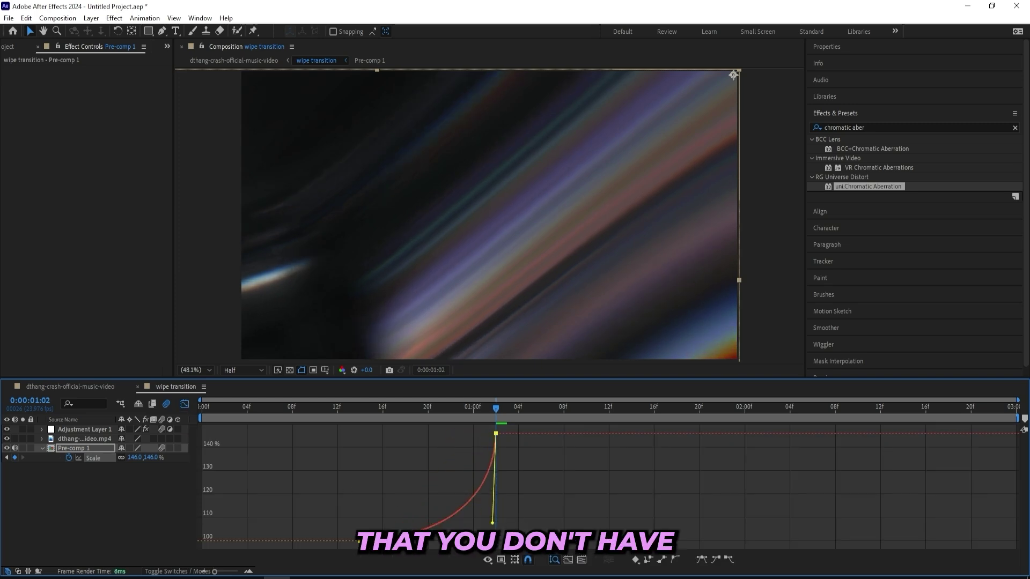
drag(496, 413, 455, 417)
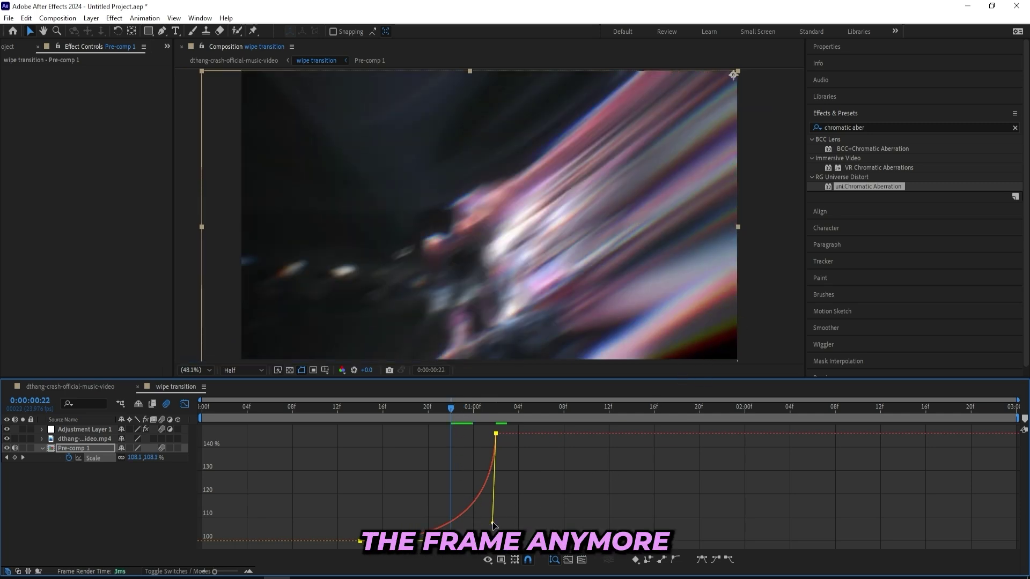
drag(496, 520, 507, 507)
drag(375, 541, 408, 541)
drag(494, 508, 500, 488)
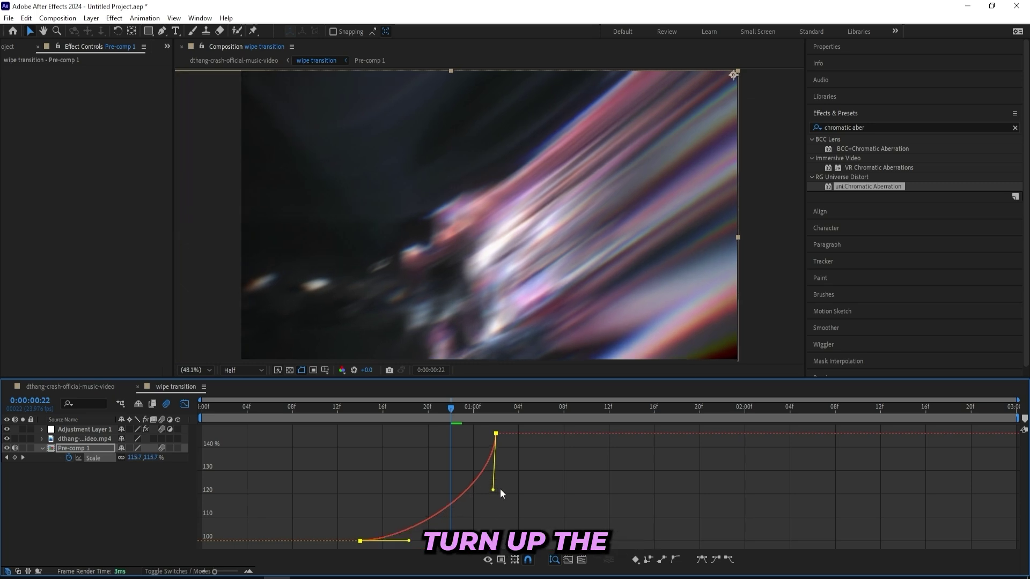
drag(454, 413, 417, 424)
drag(411, 428, 405, 427)
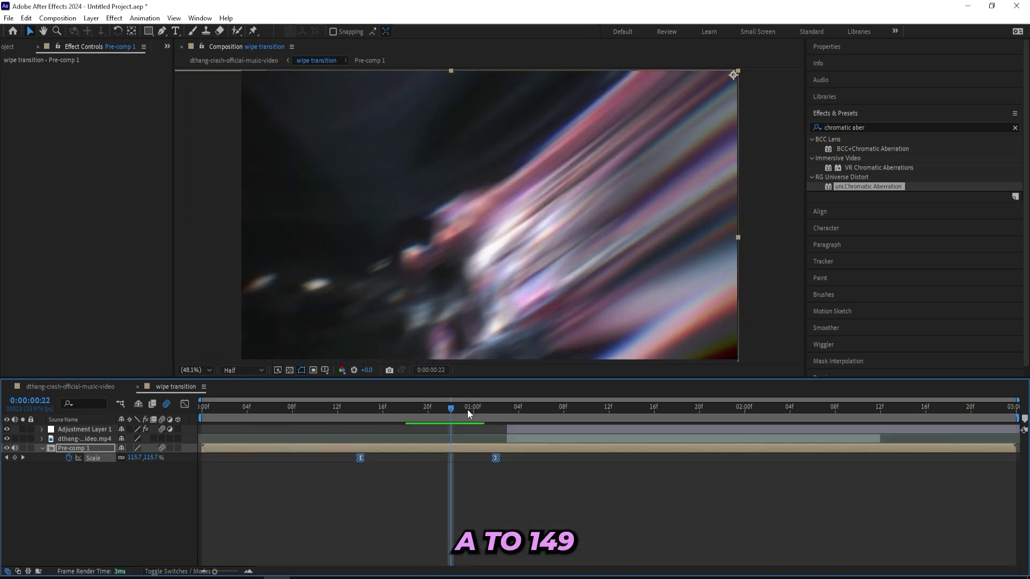
Set the pre-comp's Scale to 149% at 0:00:01:02 and check its curve and the frames before the cut
key(k)
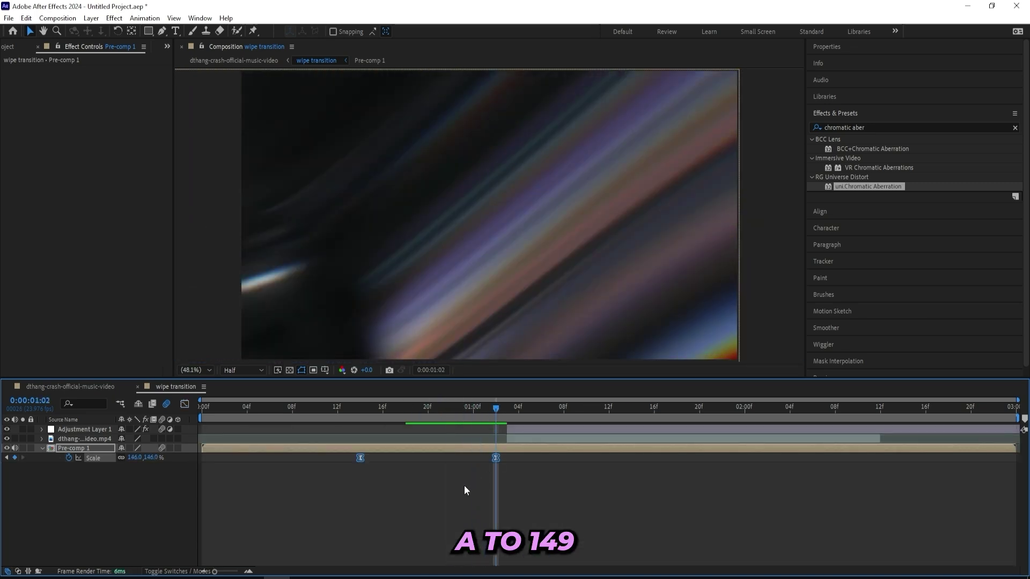
click(134, 457)
text(149)
key(Return)
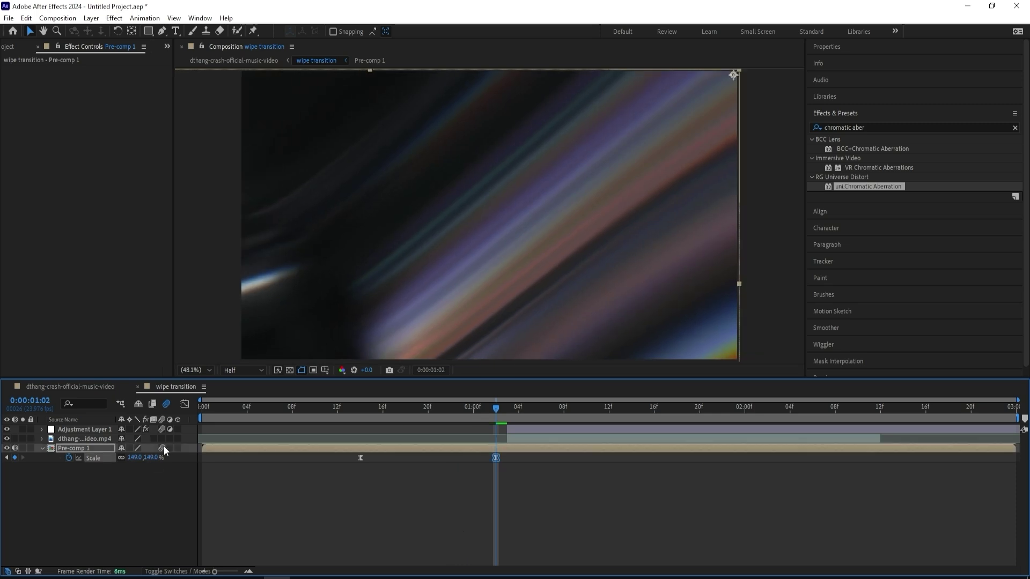
key(shift+F3)
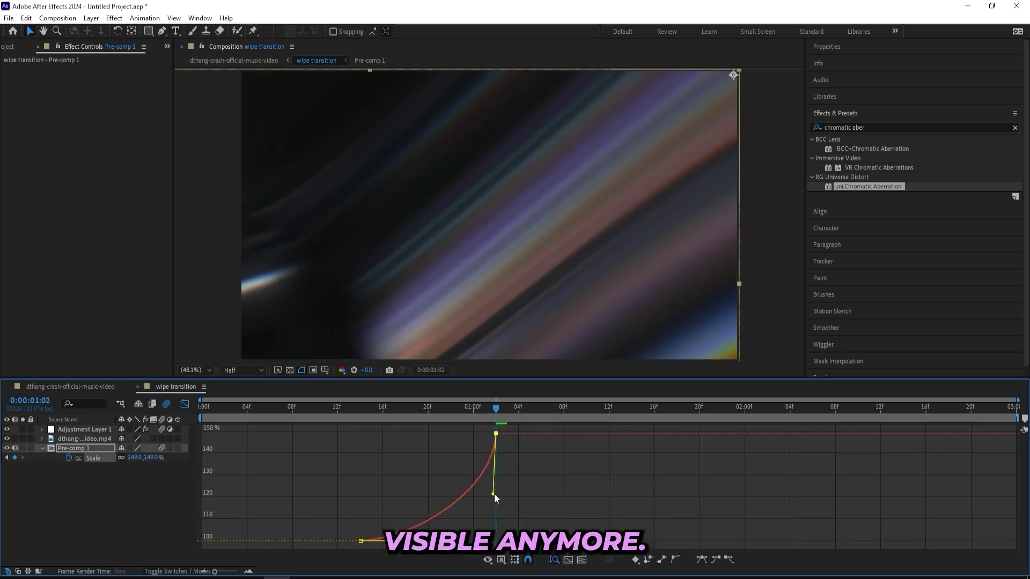
drag(494, 421, 366, 408)
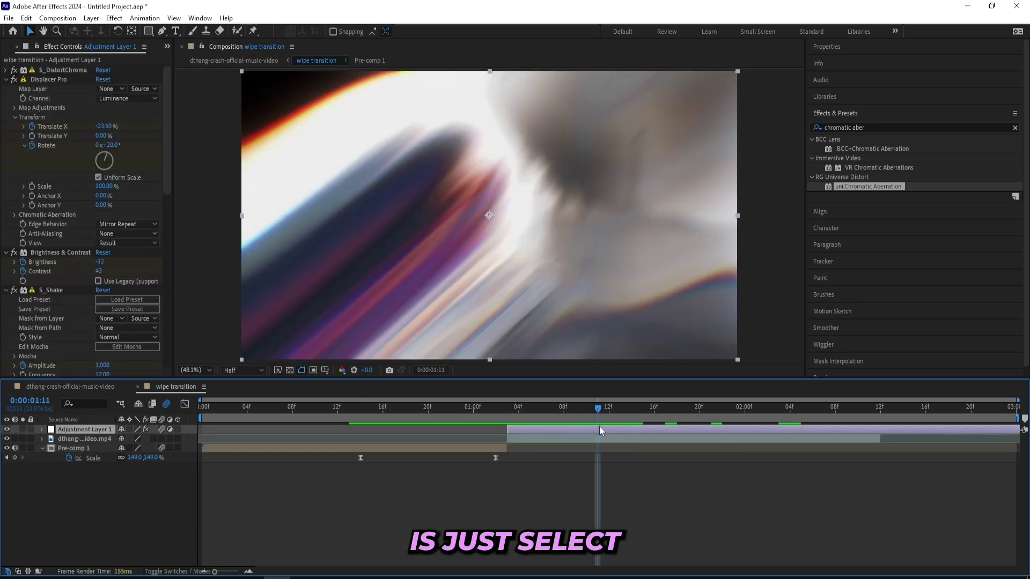
Reshape the adjustment layer's S_DistortChroma amount curve to rise steeply from 0:00:01:03 and ease gently into its last keyframe
key(u)
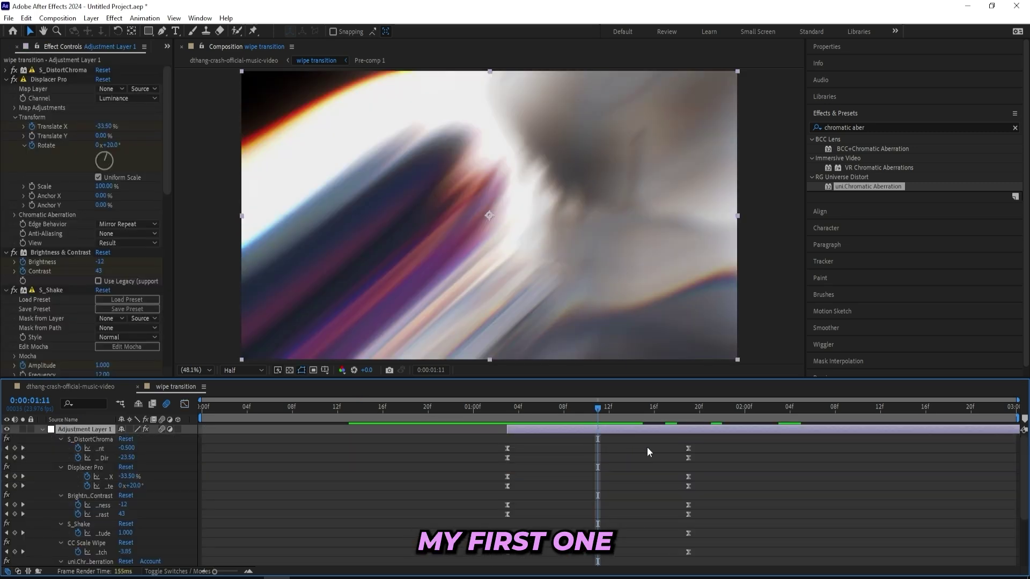
click(688, 449)
click(185, 404)
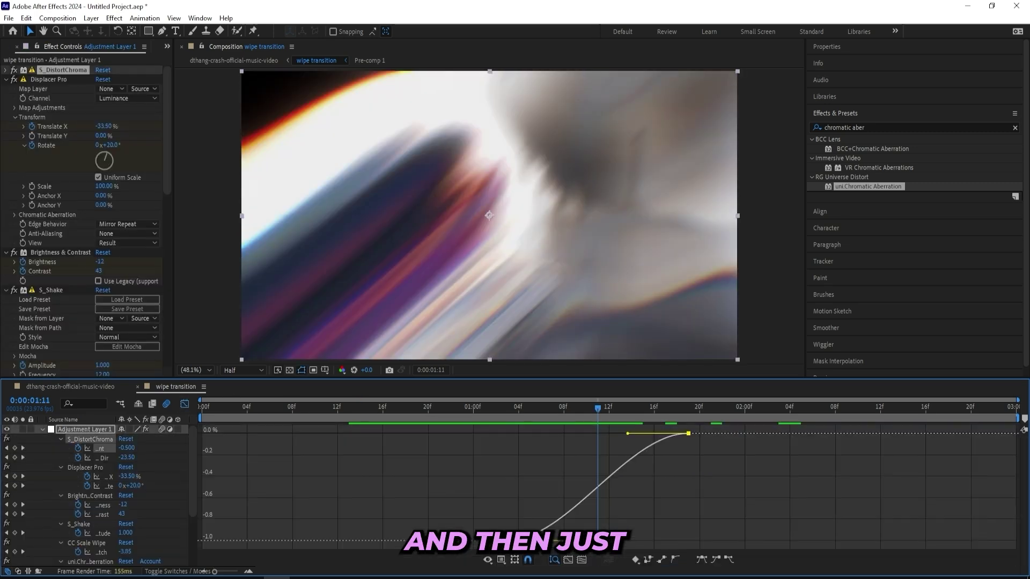
drag(568, 541, 509, 467)
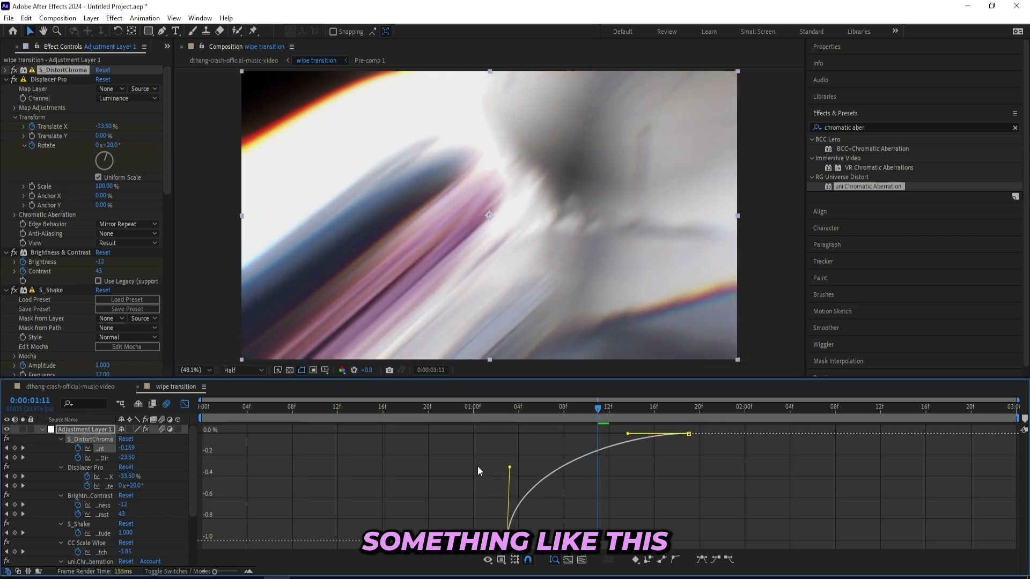
drag(509, 467, 509, 479)
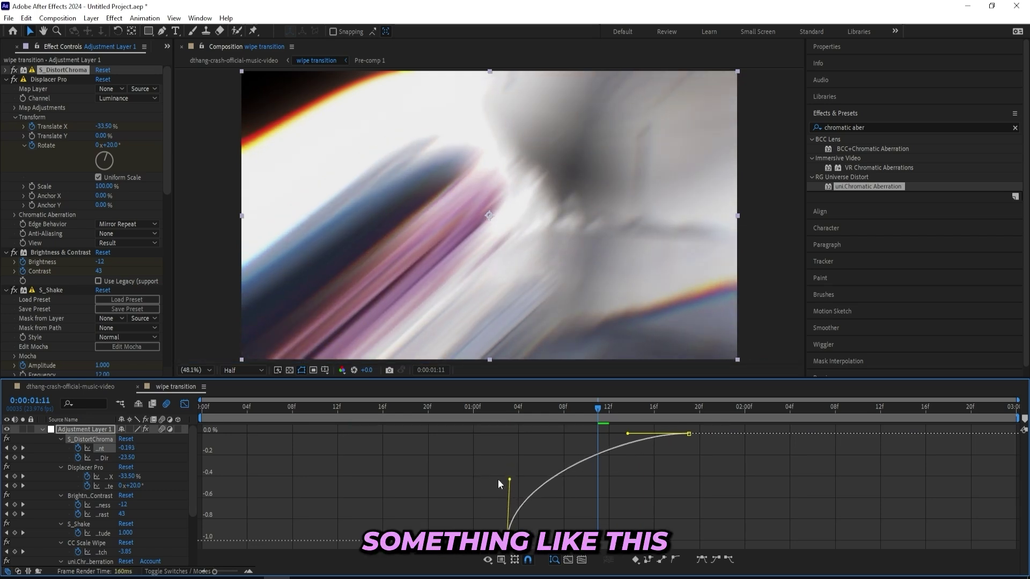
drag(630, 436, 509, 425)
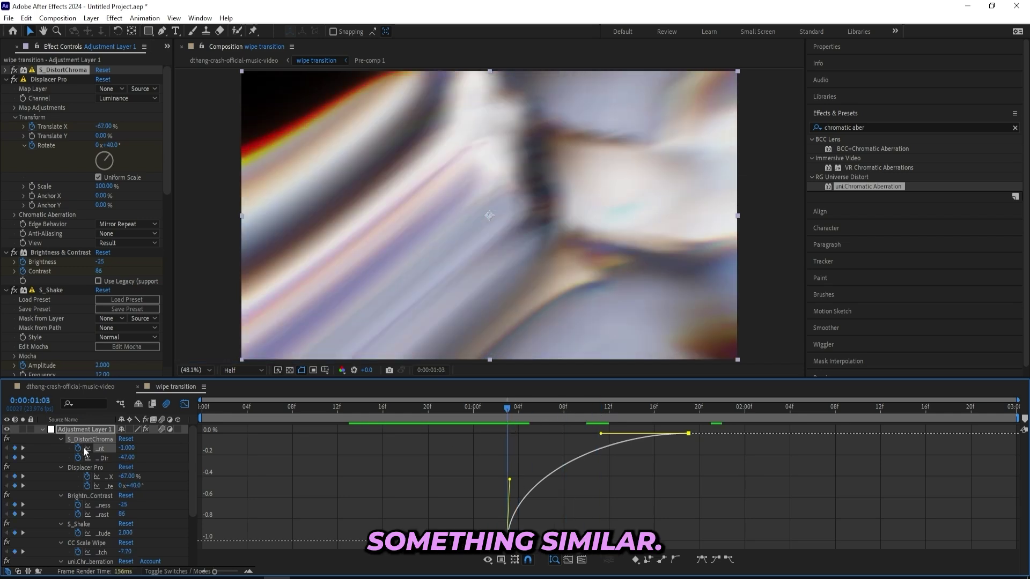
Give the S_DistortChroma Dir curve the same steep start at 0:00:01:03 and soft ending
click(97, 457)
click(579, 502)
drag(568, 541, 490, 478)
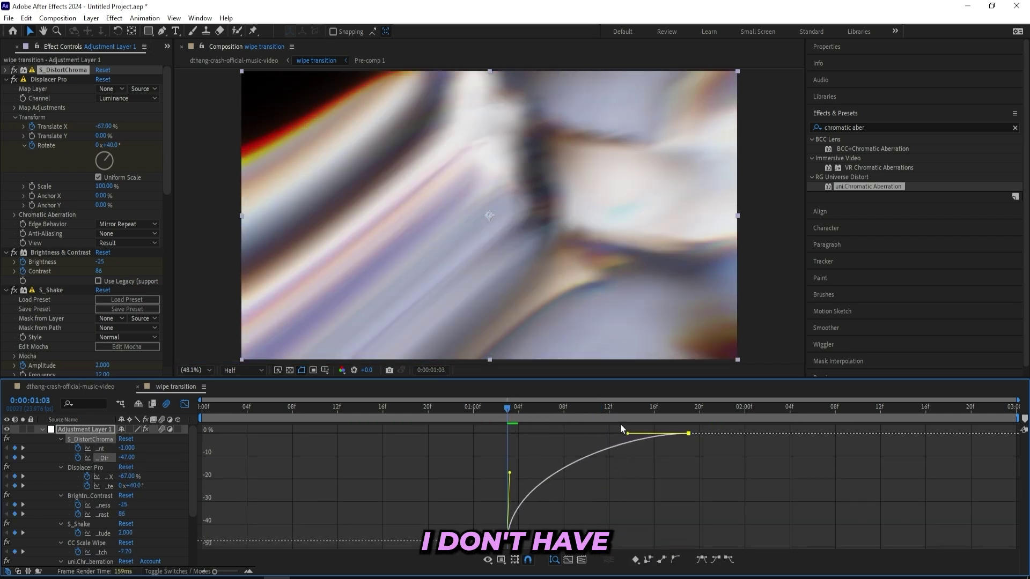
drag(628, 434, 605, 434)
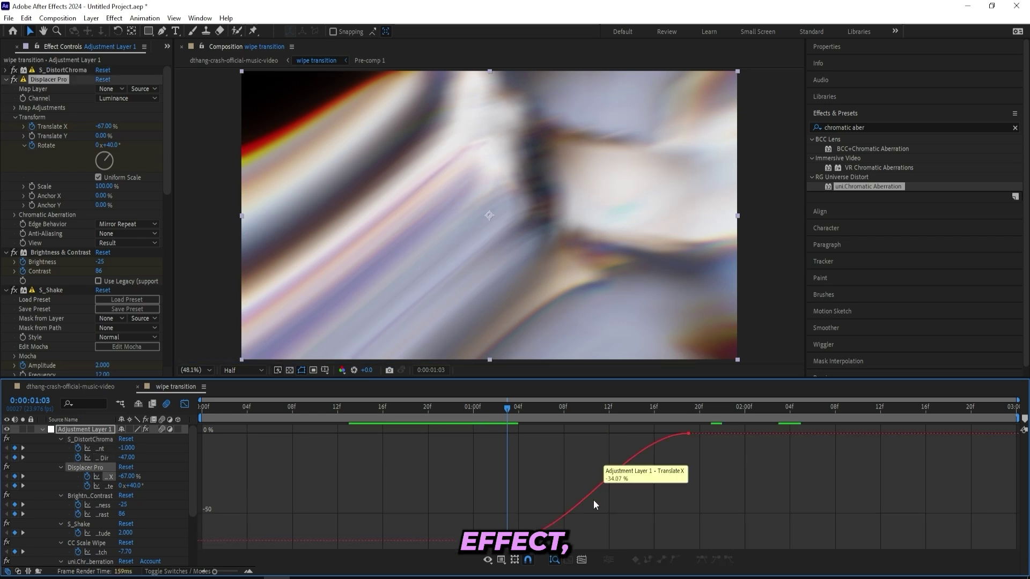
Reshape Displacer Pro's Translate X curve for a fast start and long ease-out, and select its Rotate curve for the same treatment
click(595, 505)
drag(568, 539, 510, 469)
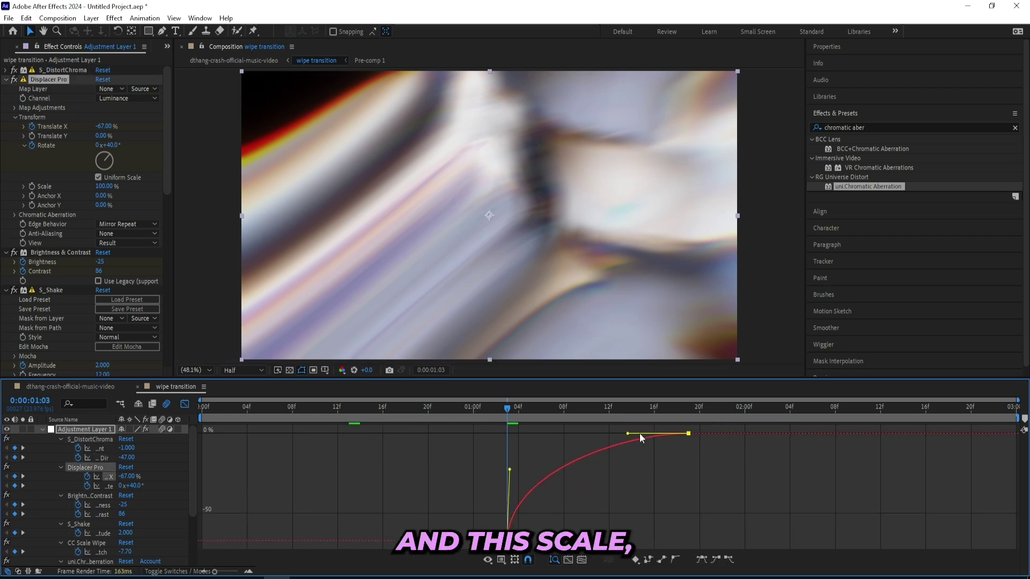
drag(627, 434, 603, 434)
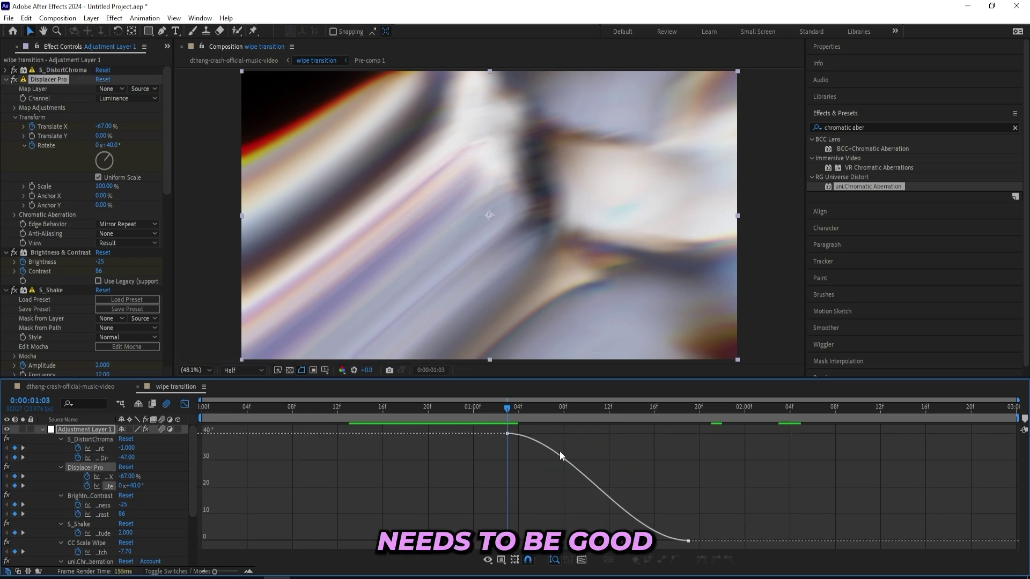
click(560, 457)
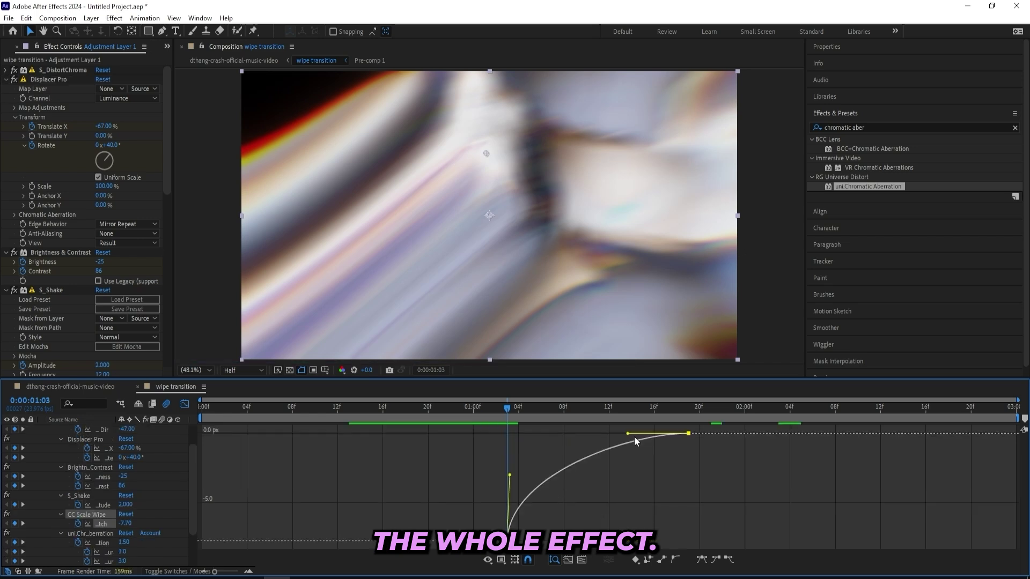
Refine the CC Scale Wipe Stretch curve with a steep start and lengthened ease-out, previewing the motion between adjustments
drag(635, 437, 602, 433)
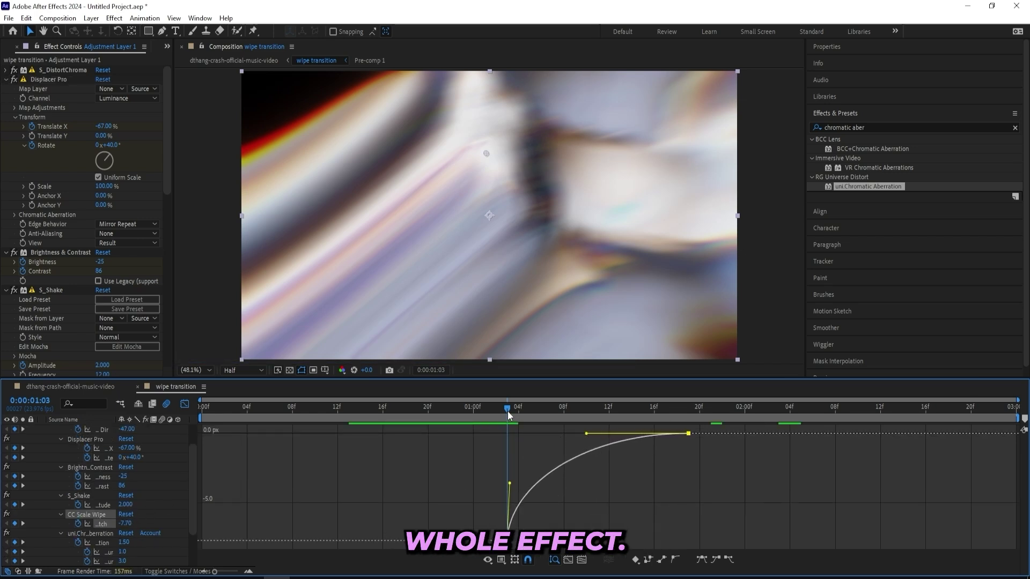
key(space)
key(space)
drag(510, 486, 492, 499)
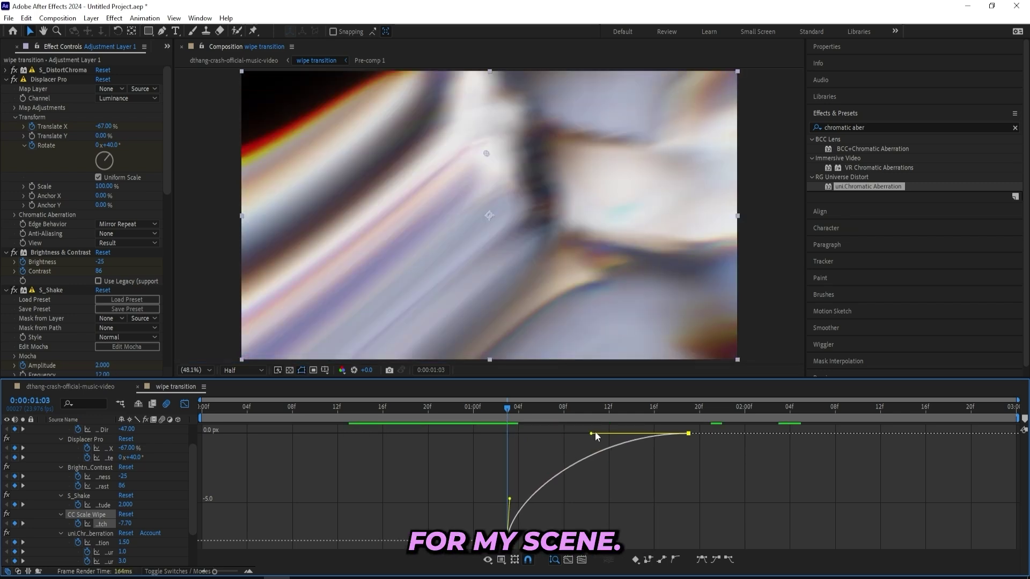
drag(592, 435, 603, 432)
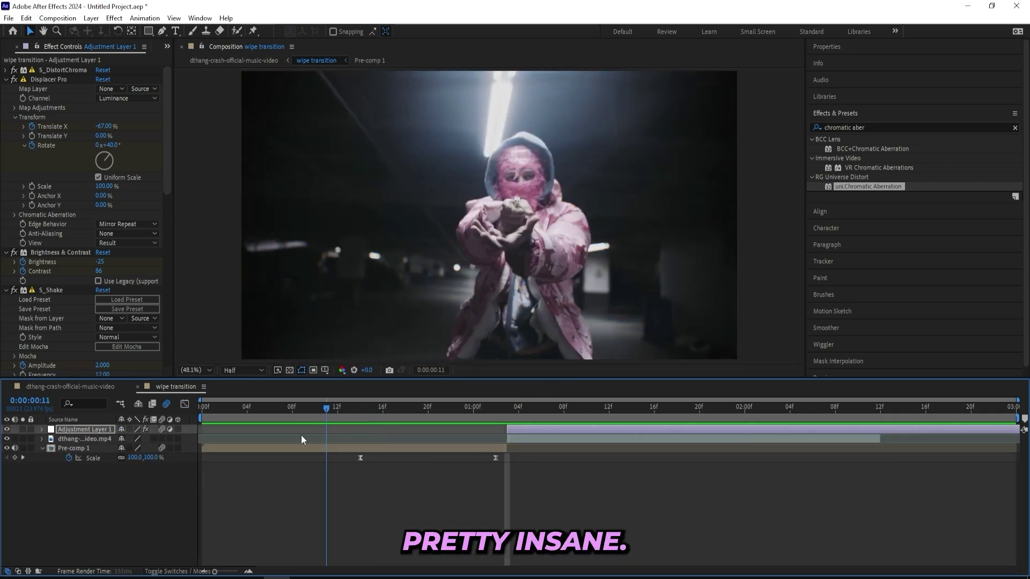
Play back the transition from before the cut and return to the cut at 0:00:01:03
drag(301, 436, 271, 435)
key(space)
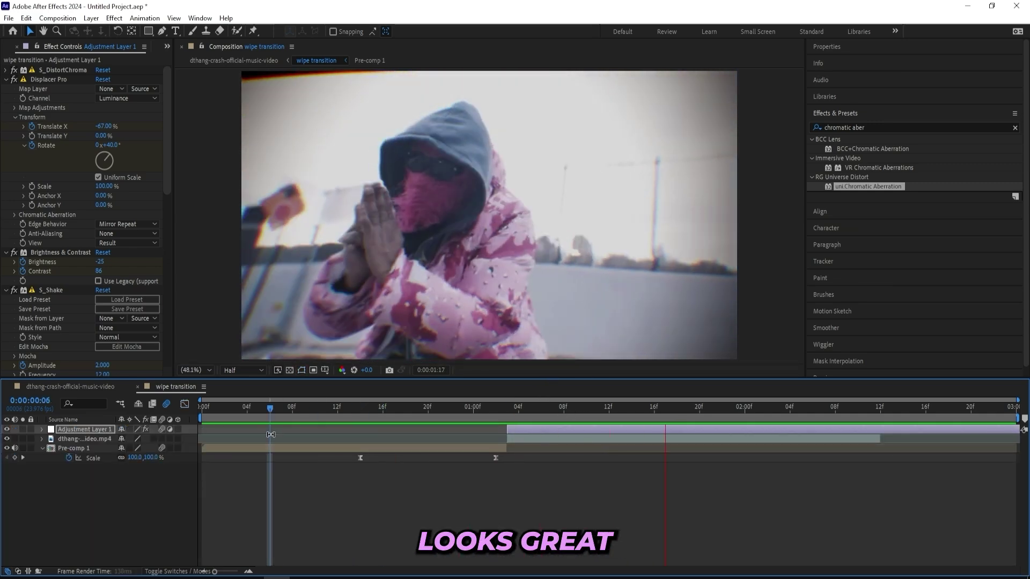
click(325, 418)
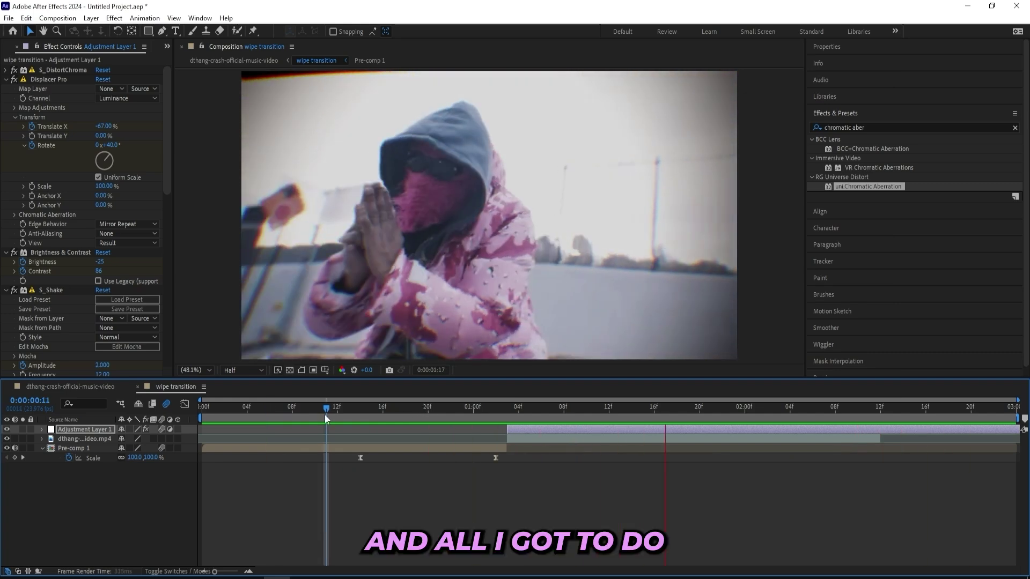
drag(326, 418, 509, 426)
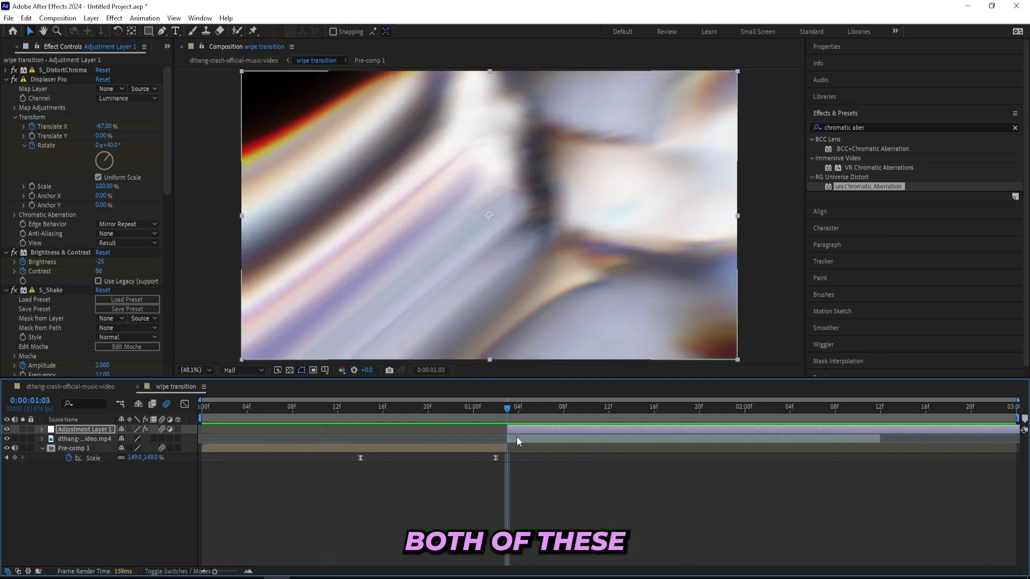
ctrl+click(521, 439)
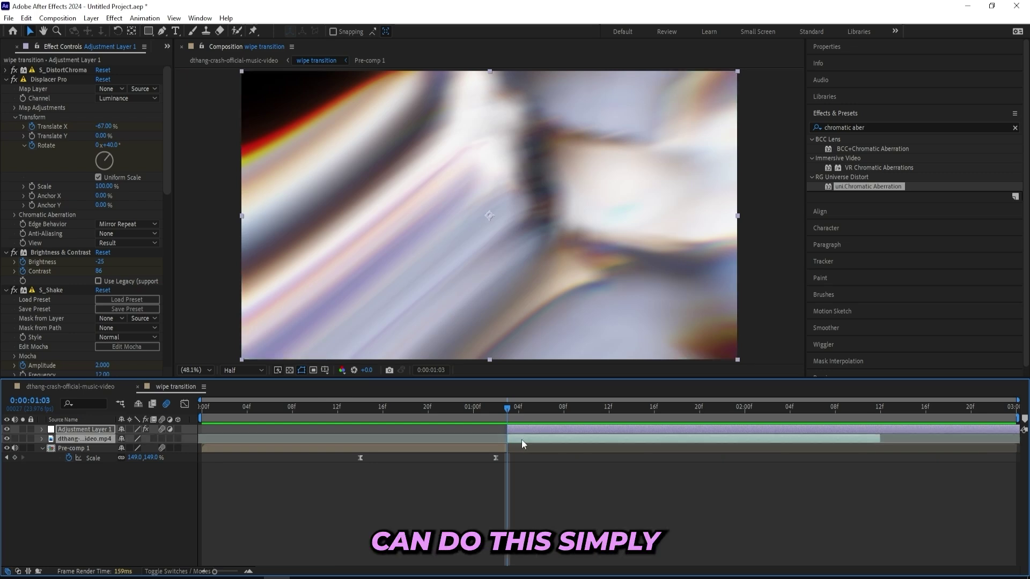
click(526, 488)
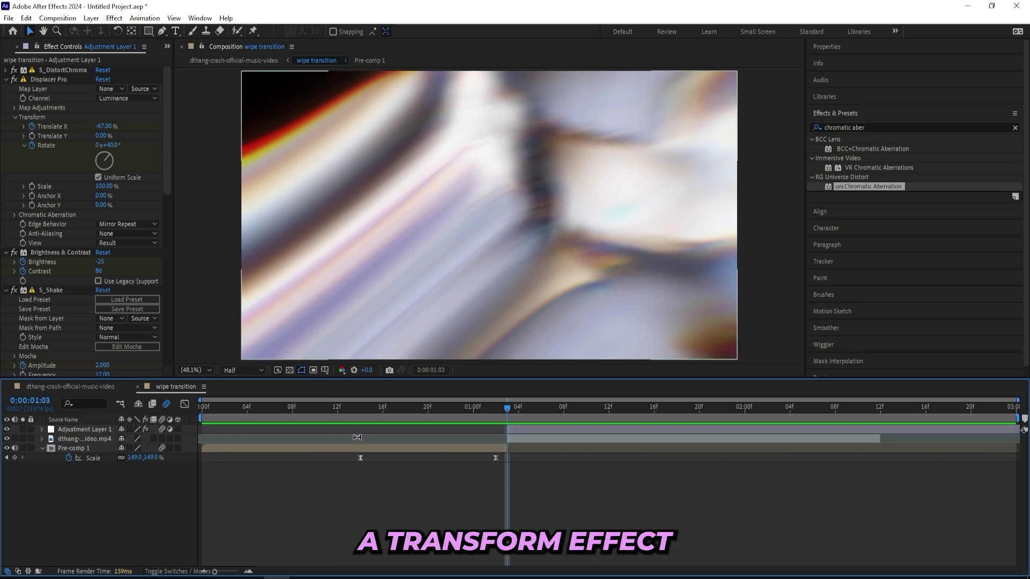
Find the Transform effect in the effects library and apply it to the adjustment layer
click(536, 429)
double_click(884, 127)
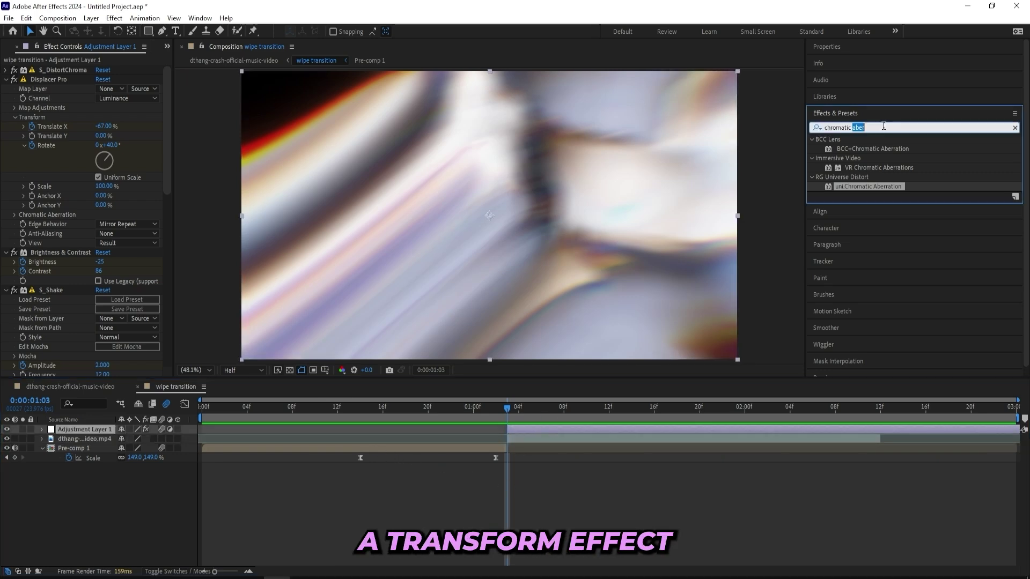
text(trafn)
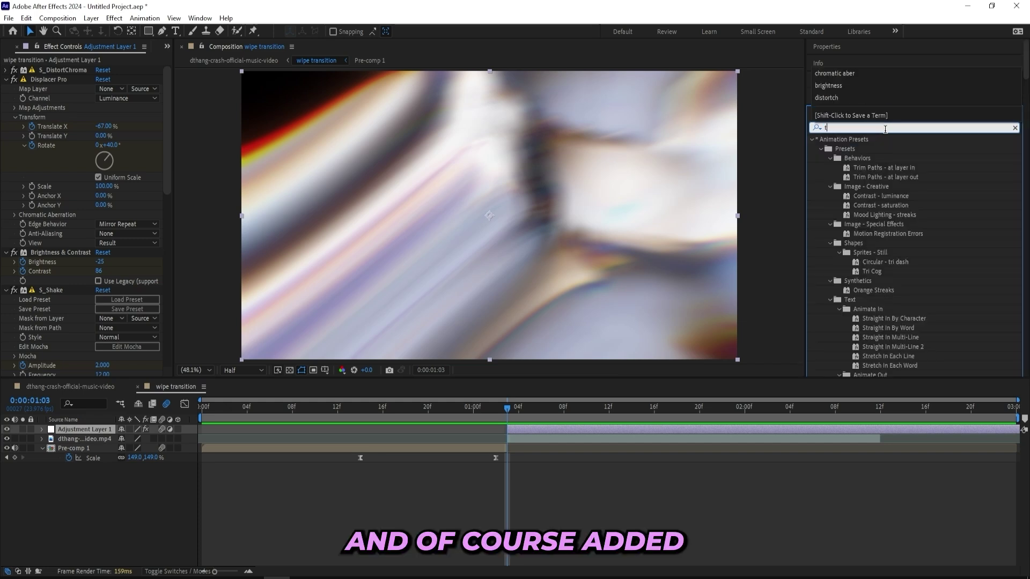
key(BackSpace)
key(BackSpace)
text(nsform)
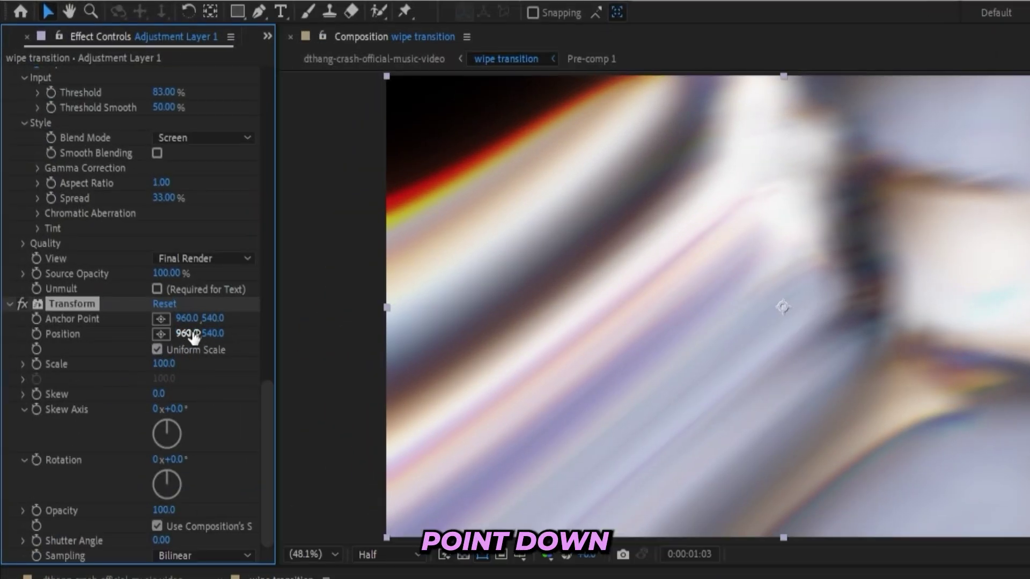
Set the Transform effect's Anchor Point and Position both to 89.8, 1007.3 near the frame's lower-left corner
drag(754, 307, 426, 510)
click(194, 320)
text(89.8)
key(Return)
click(220, 320)
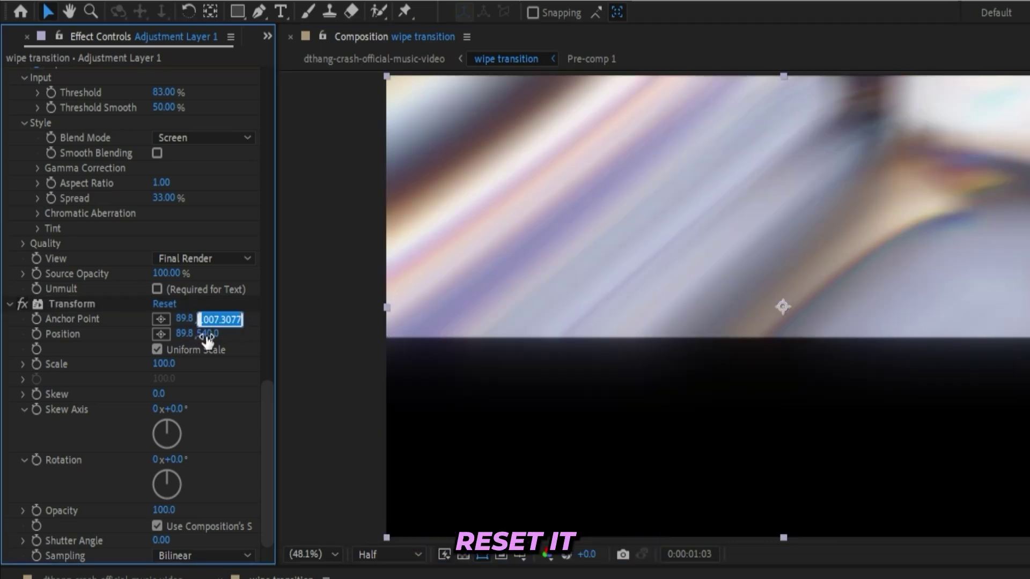
key(Return)
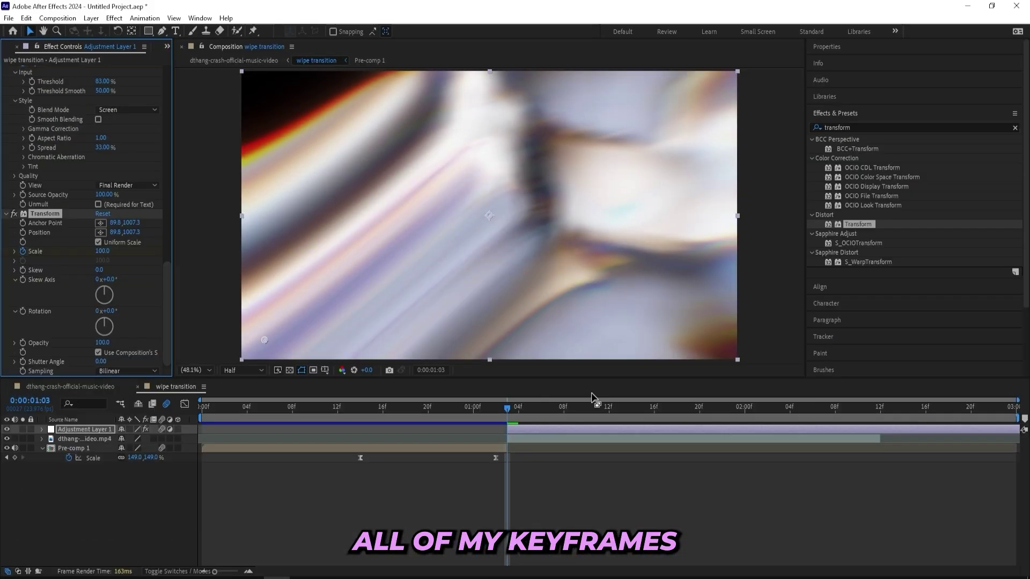
Move the Transform effect's 100 Scale keyframe to 0:00:01:19 and keyframe Scale at 148 at 0:00:01:03
key(u)
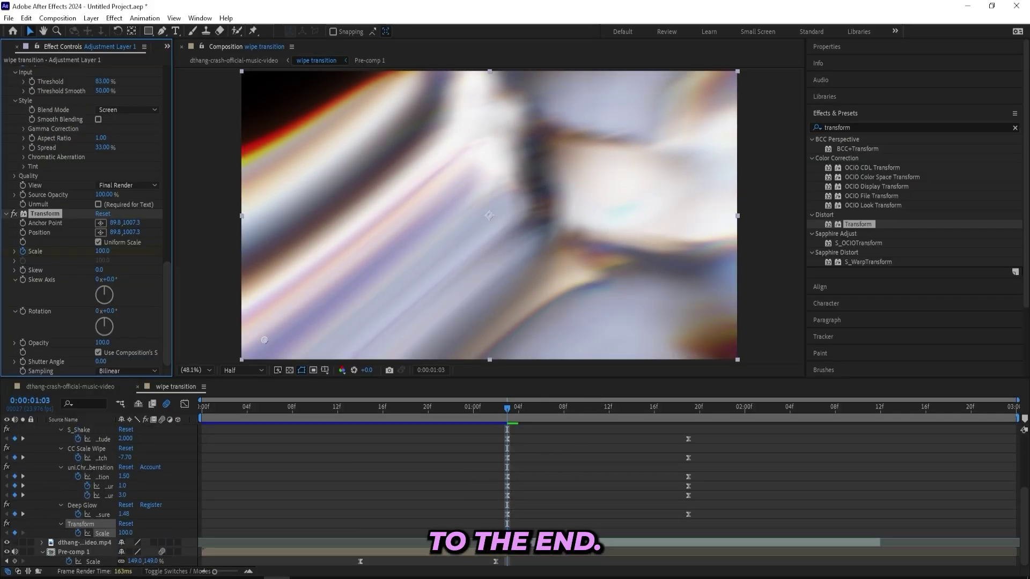
drag(507, 533, 688, 533)
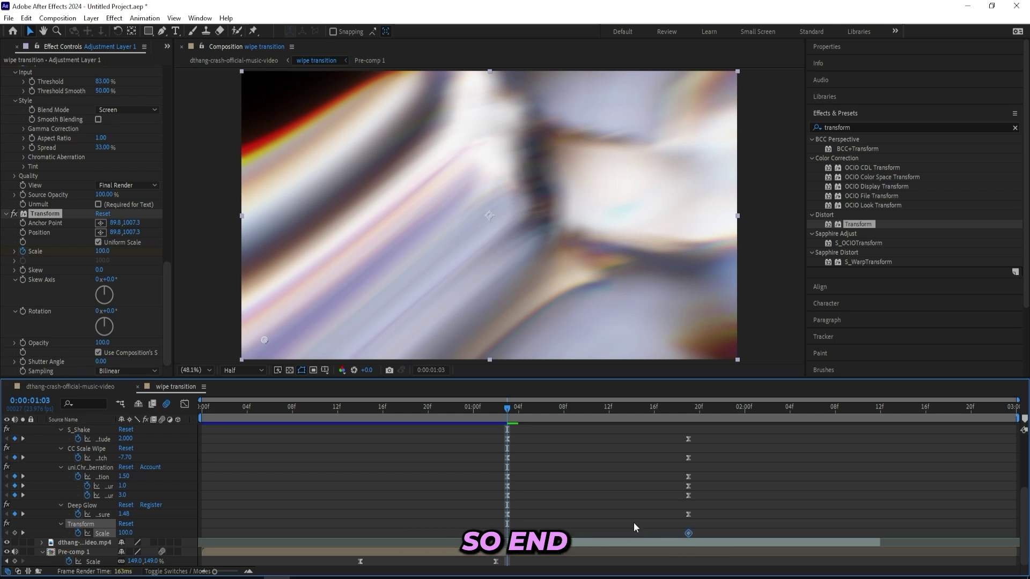
drag(129, 534, 153, 530)
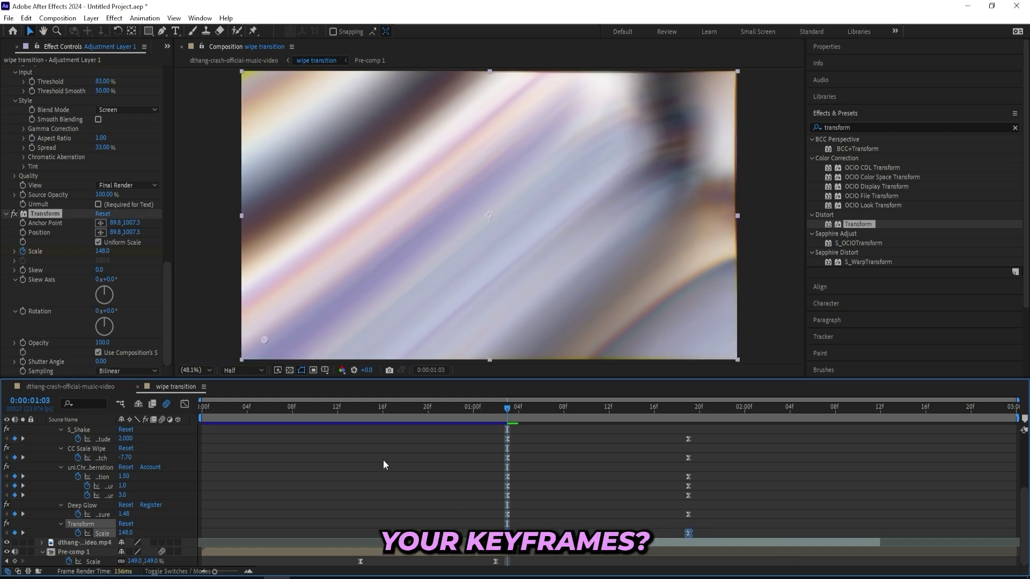
Reshape the Transform Scale curve to drop steeply from 0:00:01:03 and settle softly, and preview the result
click(185, 404)
click(538, 444)
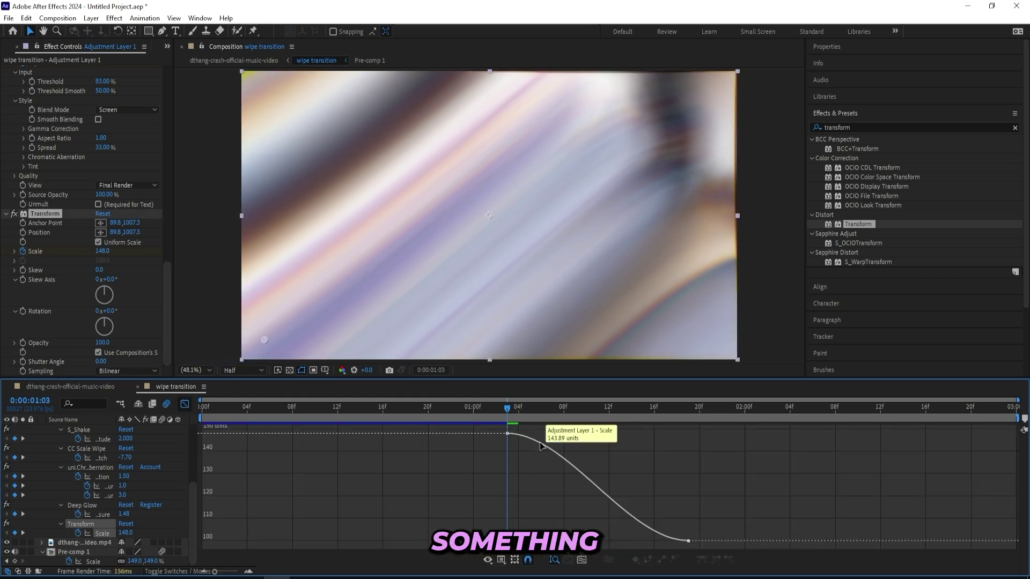
drag(480, 475, 451, 495)
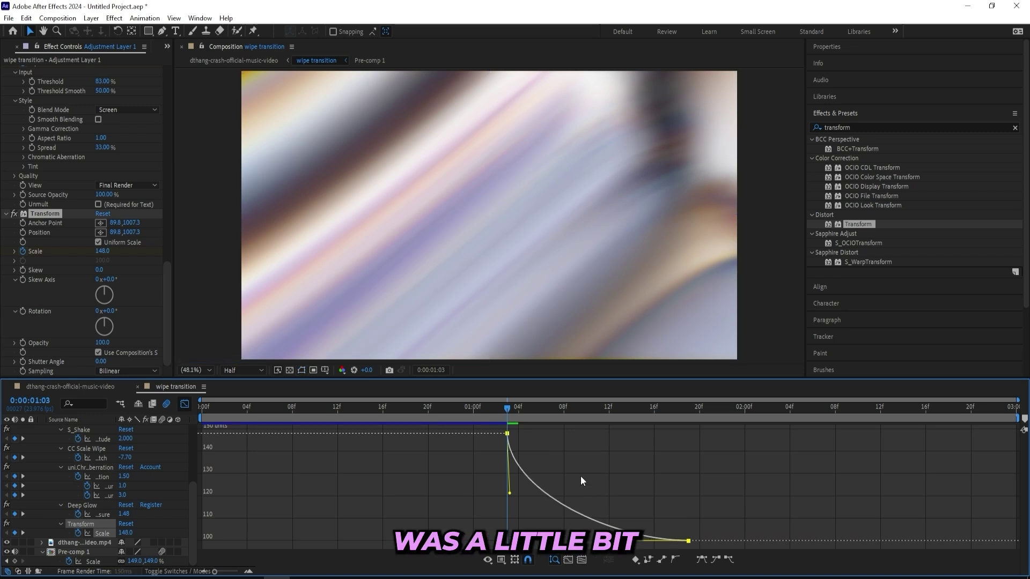
key(space)
key(space)
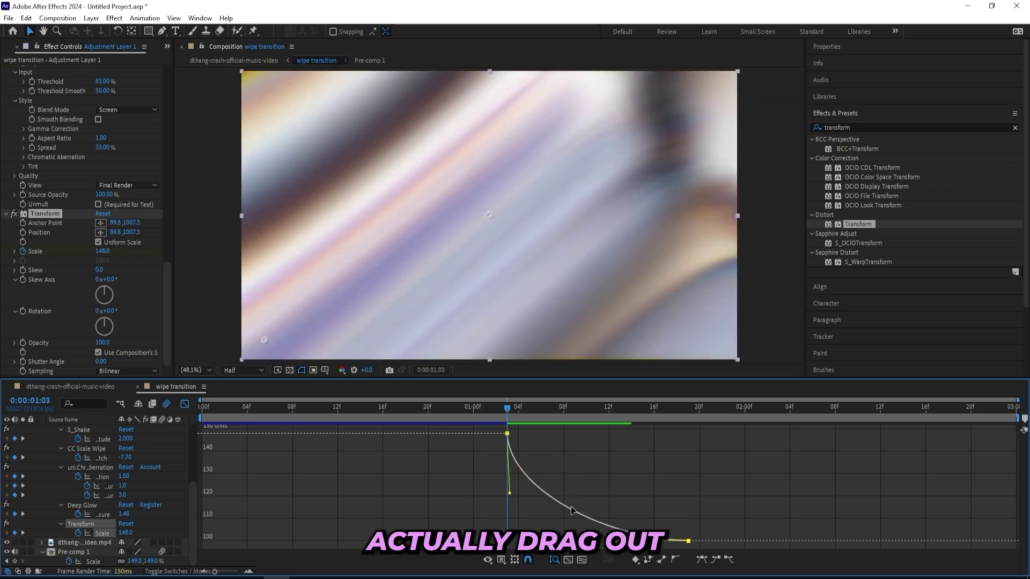
Extend the Transform Scale animation by moving its last keyframe out to 0:00:02:00, keeping the soft ease-out
drag(616, 541, 727, 528)
click(185, 405)
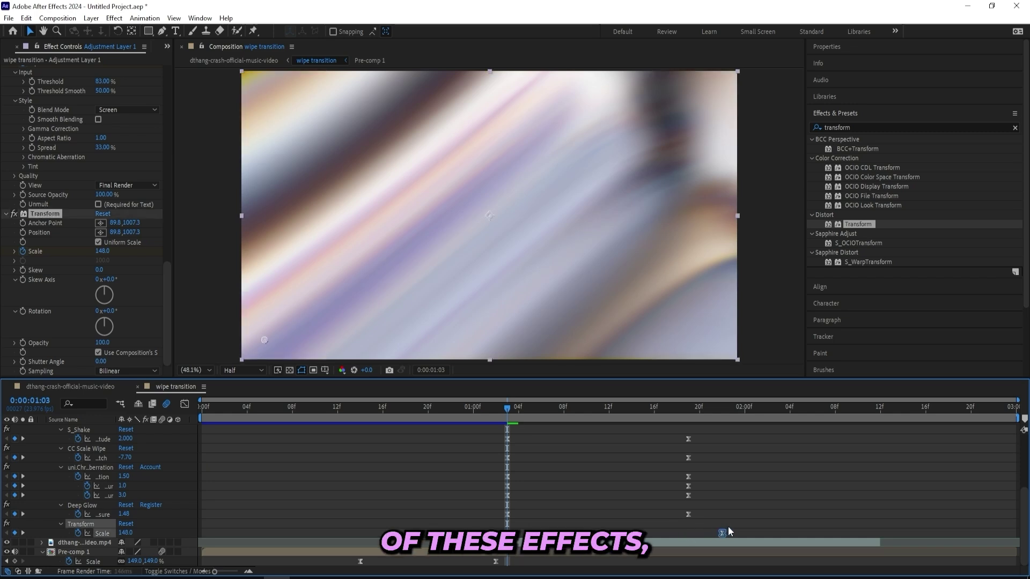
click(184, 406)
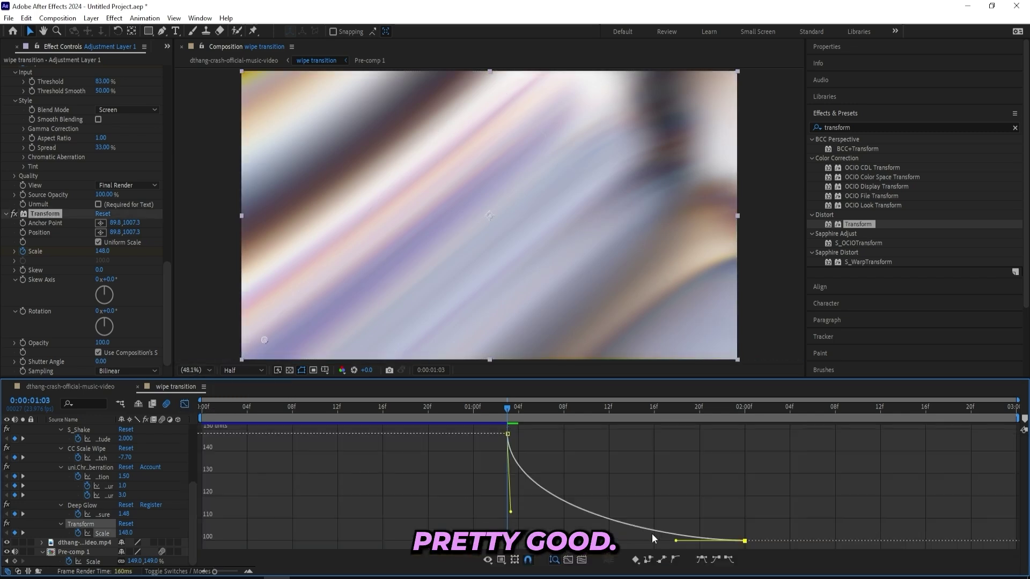
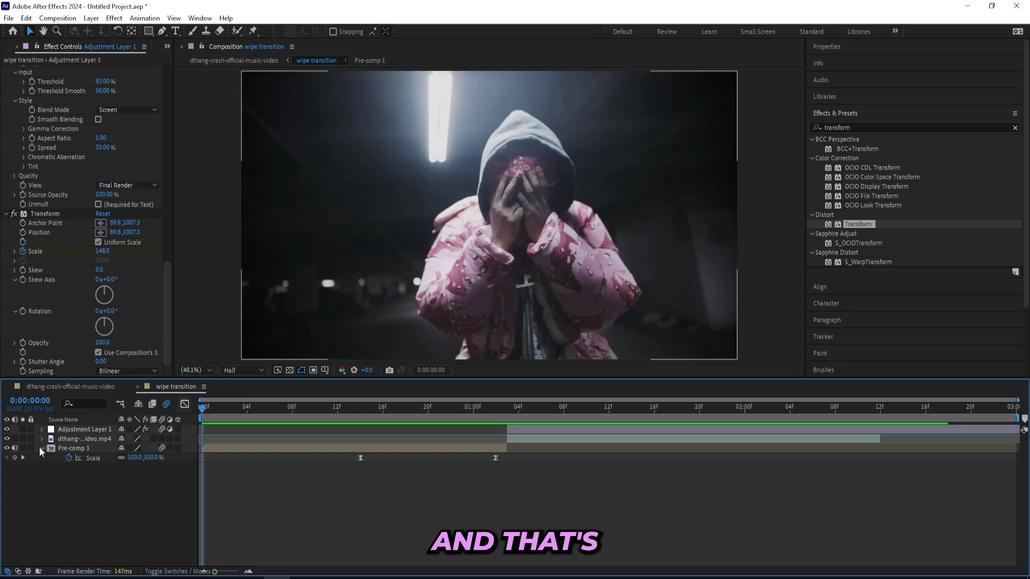
Collapse the pre-comp's properties and play the full transition from the start of the composition
click(41, 448)
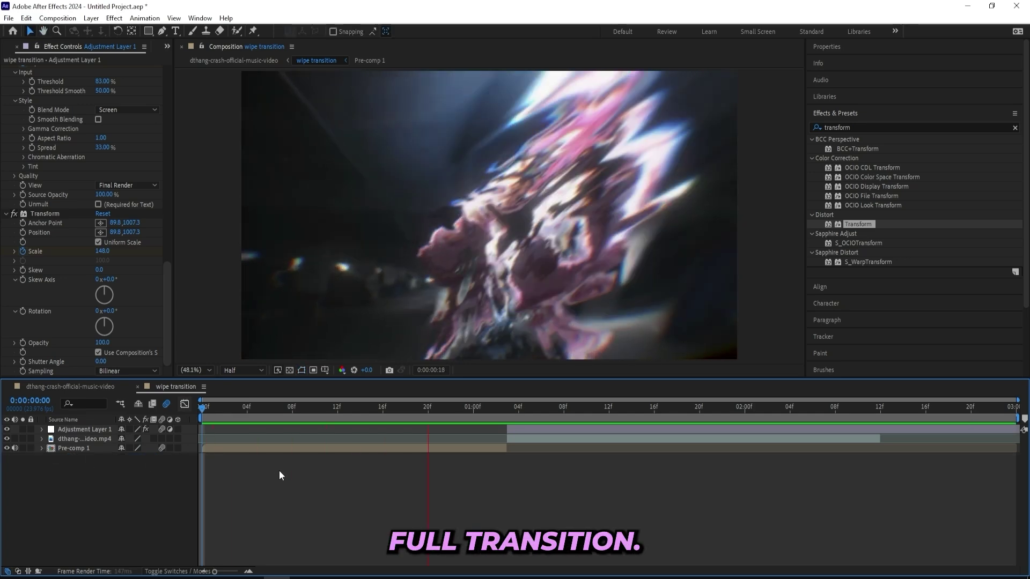
key(space)
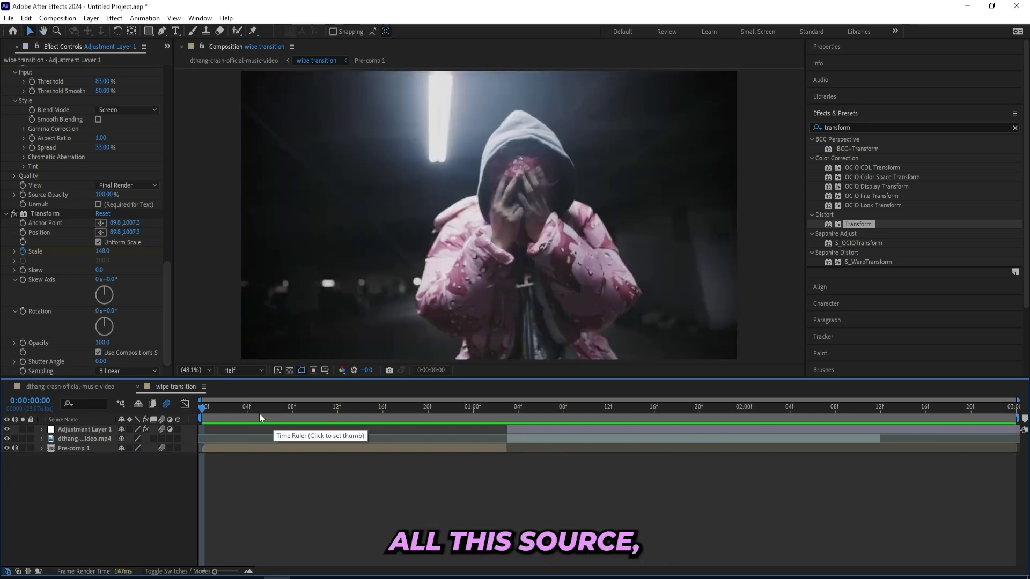
key(space)
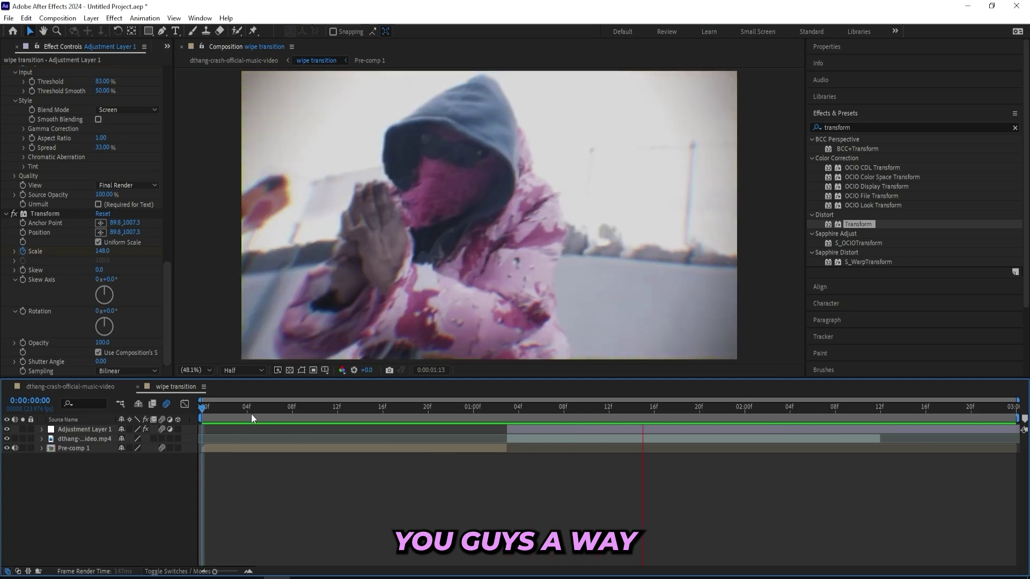
End the work area at 0:00:02:11, preview the transition, and save the project
click(269, 407)
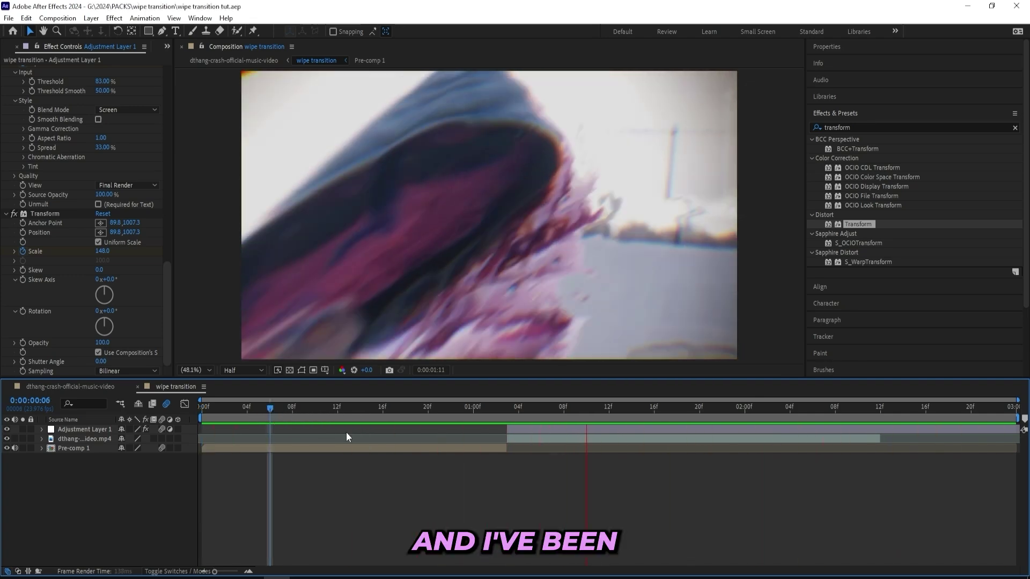
click(871, 417)
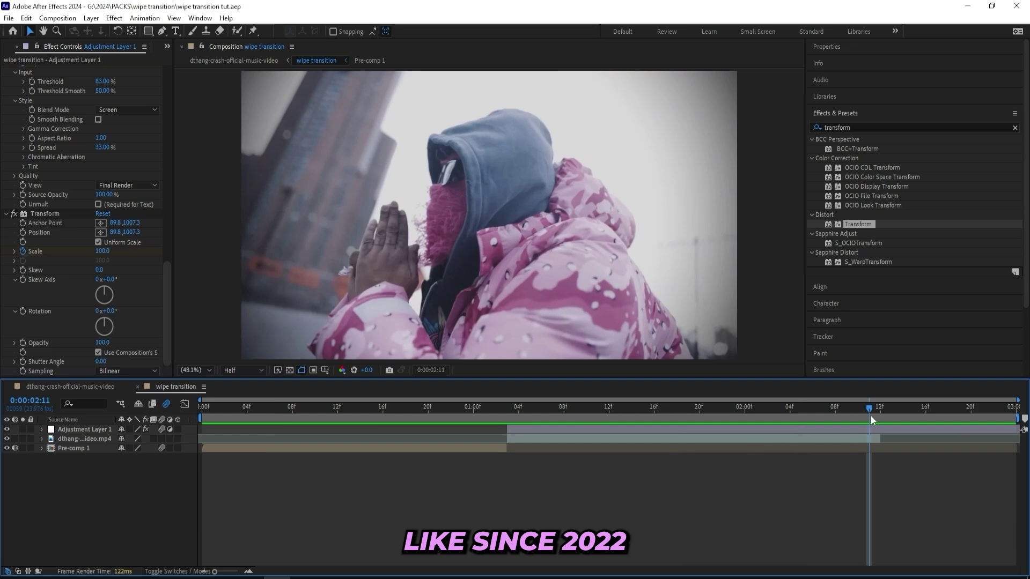
key(n)
key(space)
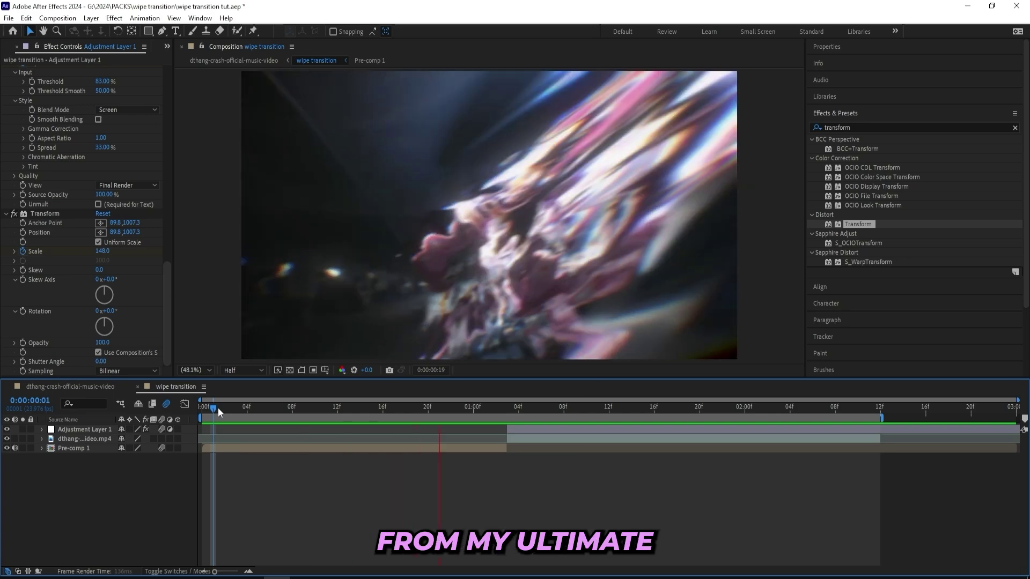
click(305, 408)
key(ctrl+s)
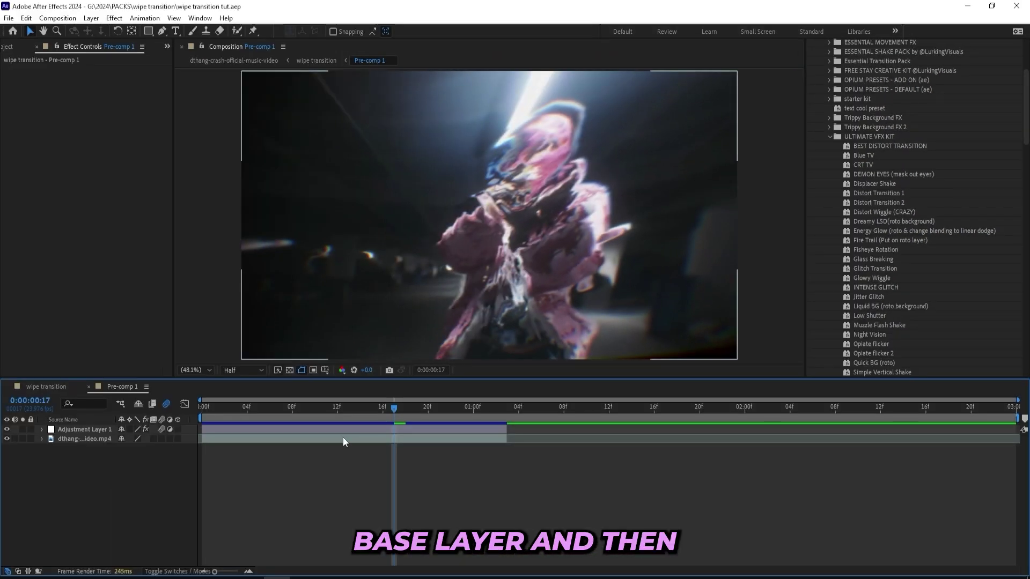
Copy the base video clip from Pre-comp 1 into the wipe transition composition, directly above the Pre-comp 1 layer
click(265, 441)
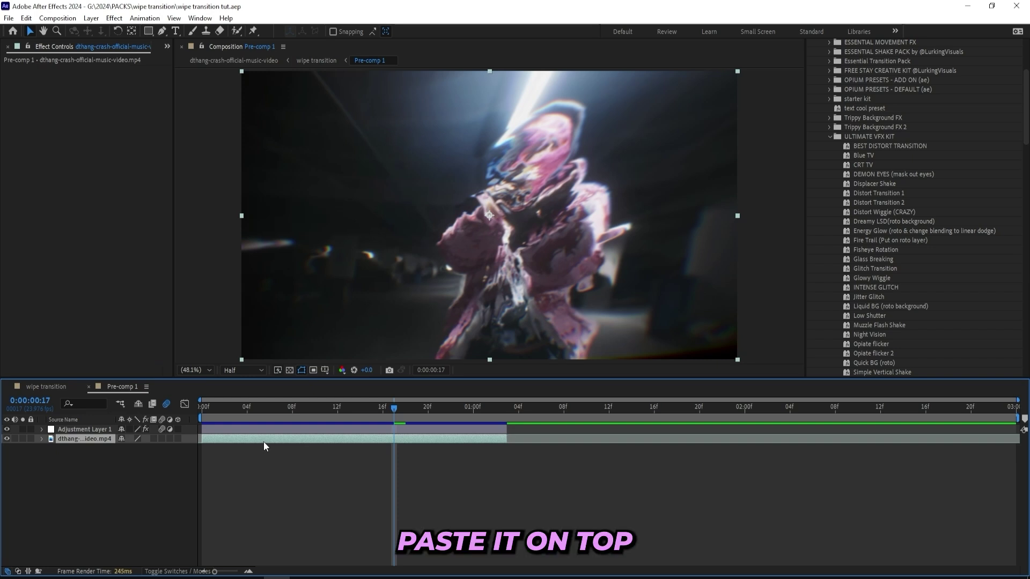
click(46, 387)
key(ctrl+v)
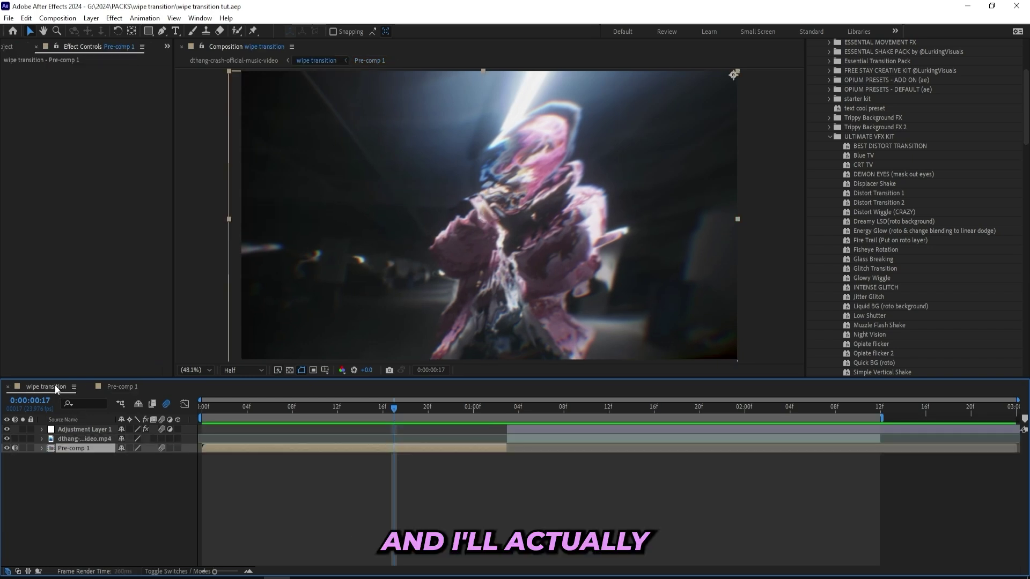
key(ctrl+v)
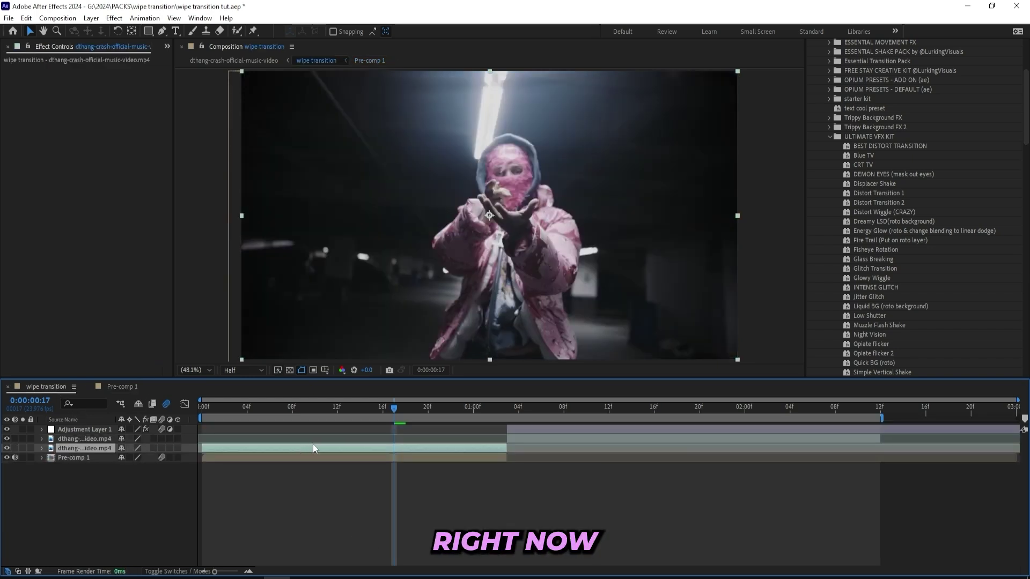
Split the pasted clip at 0:00:00:11 and delete the portion before that time
click(236, 31)
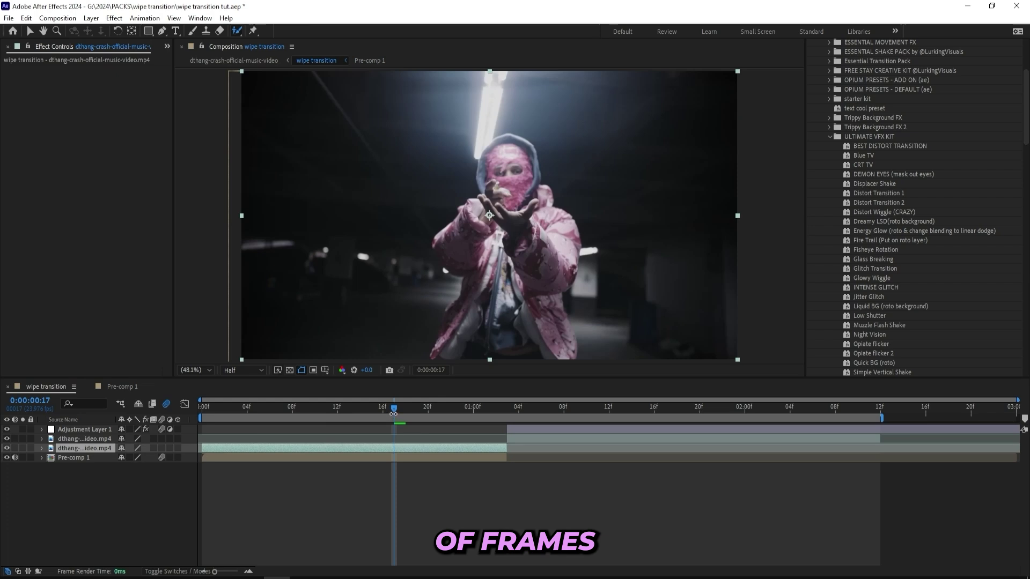
drag(394, 413, 327, 413)
key(ctrl+shift+d)
click(321, 456)
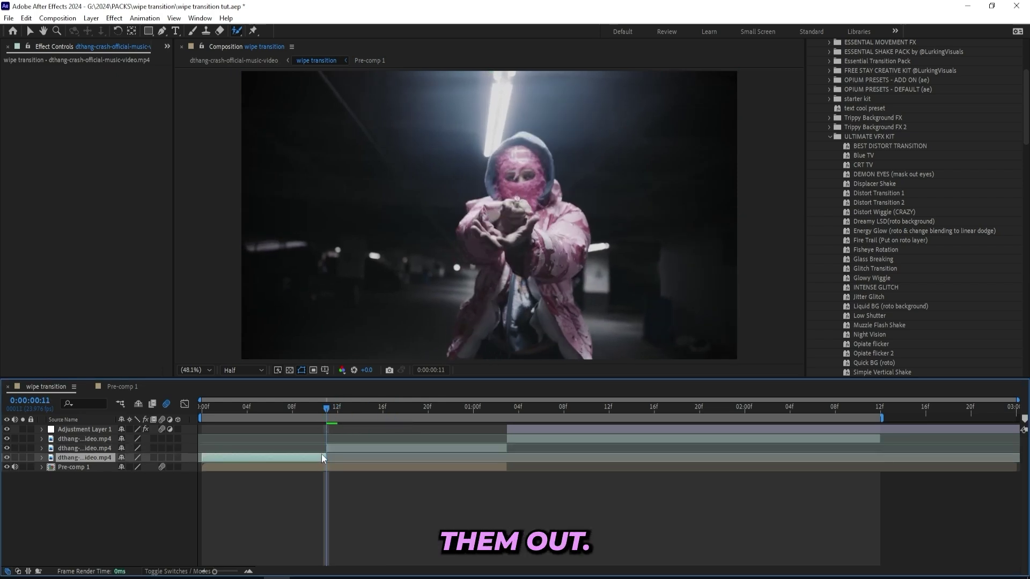
key(Delete)
Isolate the hooded figure in the trimmed clip with Roto Brush strokes over the body, hood and coat
double_click(338, 449)
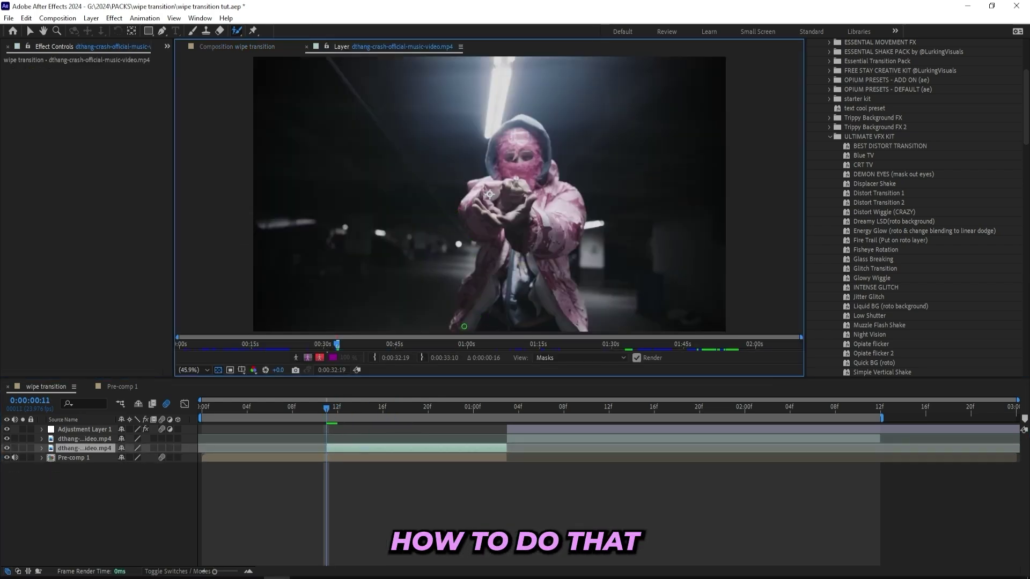
drag(464, 326, 494, 191)
drag(528, 132, 530, 131)
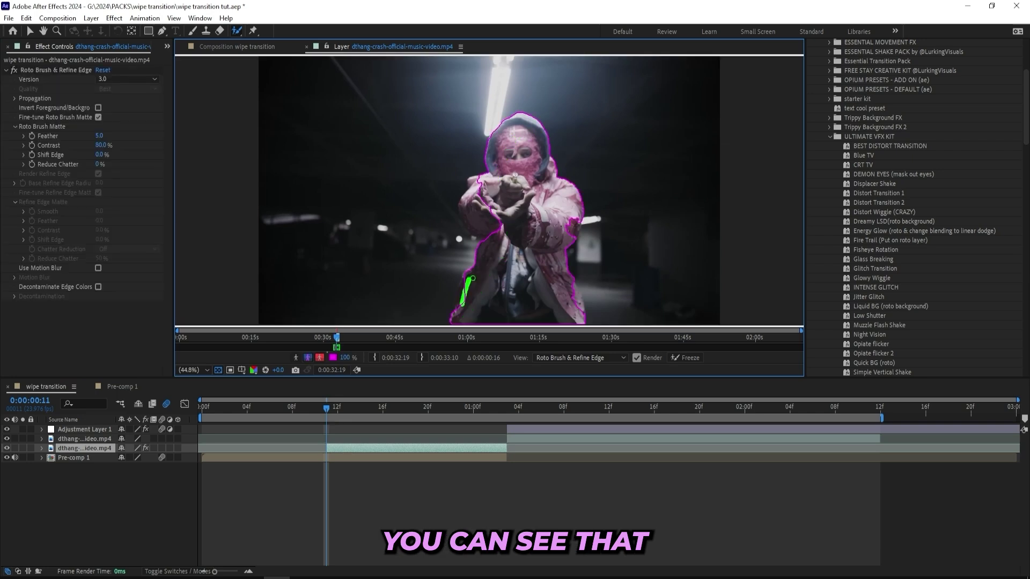
drag(578, 309, 575, 285)
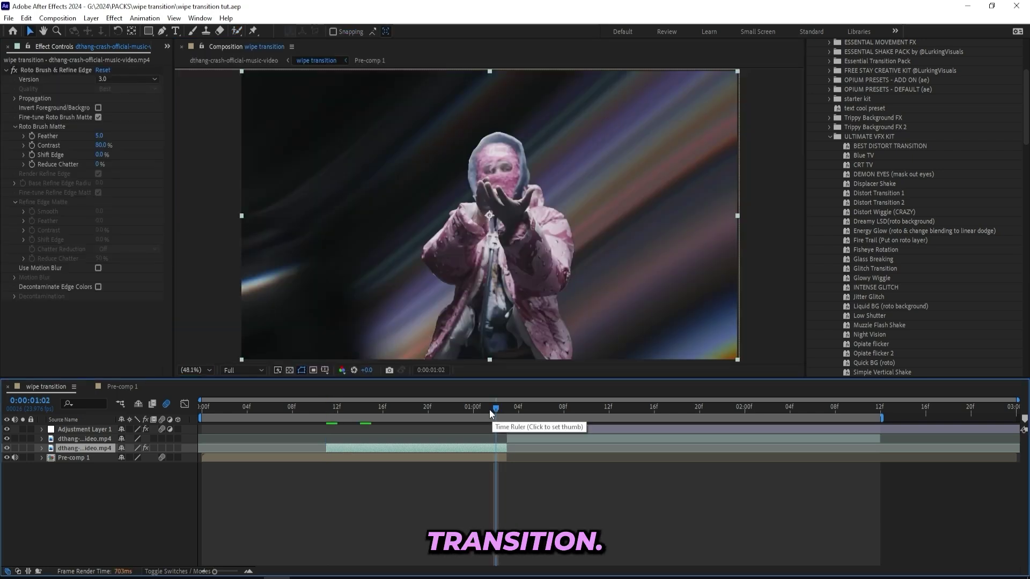
Apply Refine Soft Matte to the cut-out clip with Additional Edge Radius 3.4 and Feather 6.8
click(482, 408)
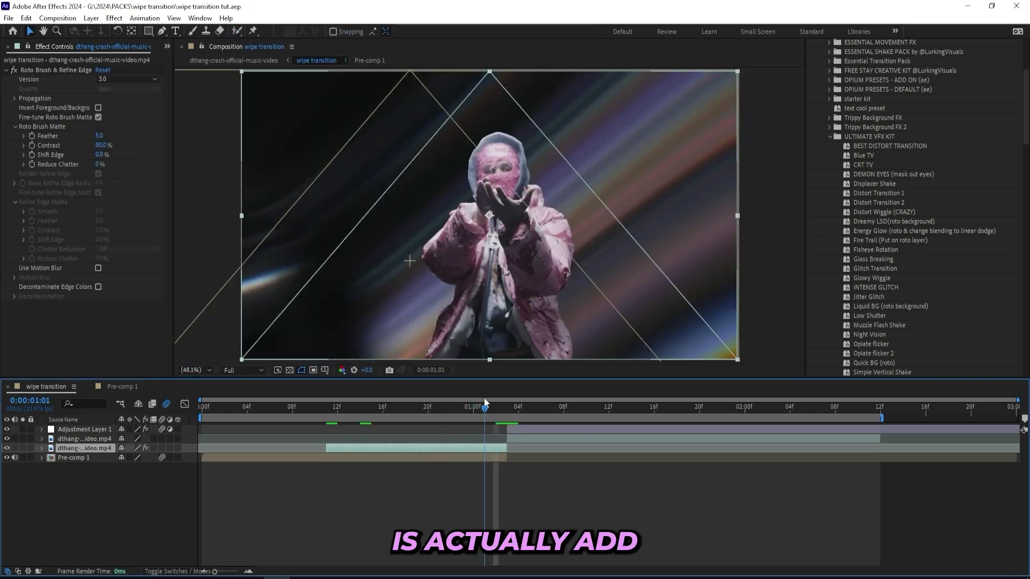
scroll(899, 172, up, 5)
click(852, 127)
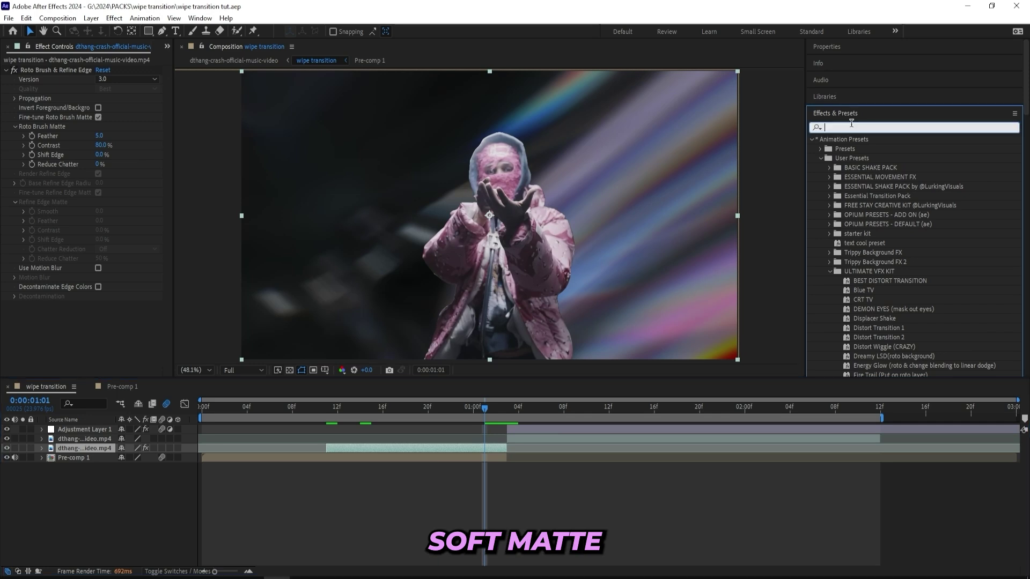
text(refine soft)
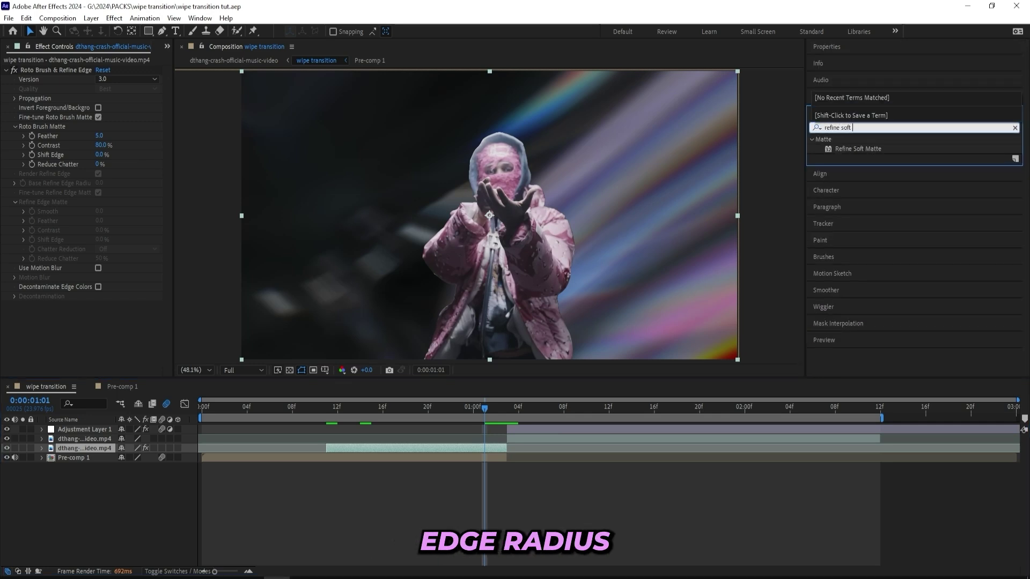
double_click(858, 149)
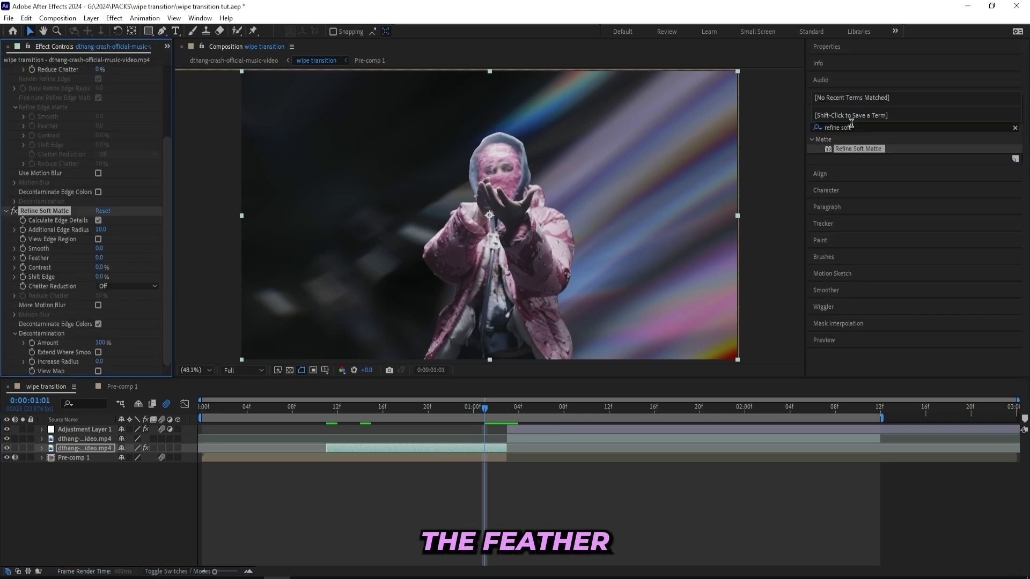
drag(100, 229, 67, 233)
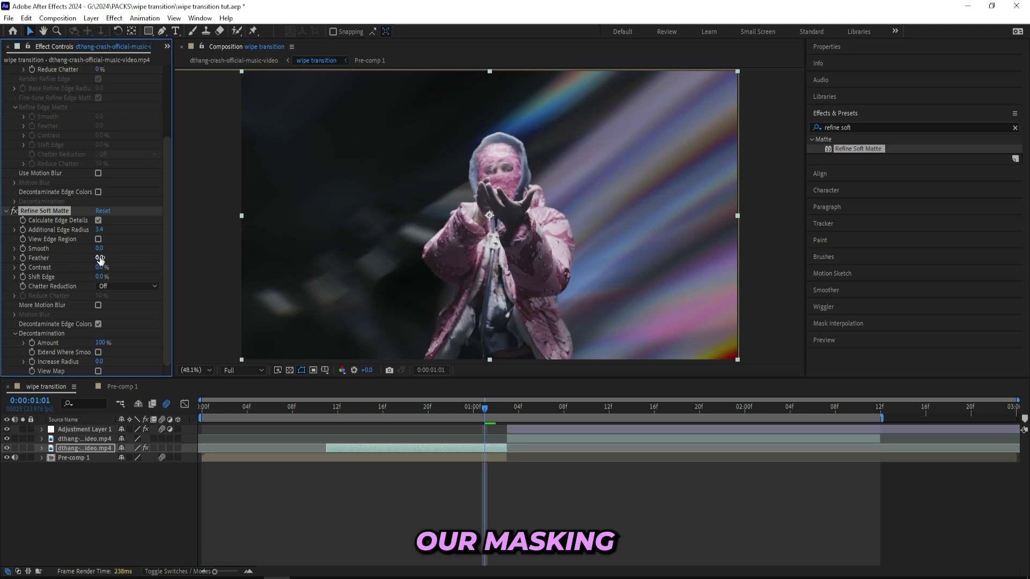
drag(131, 255, 138, 266)
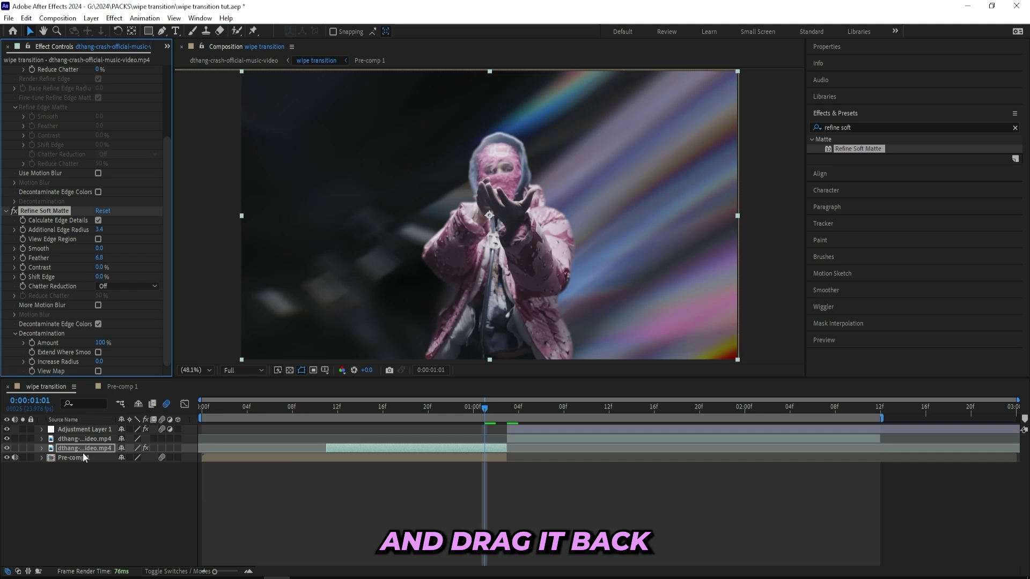
Move the cut-out clip's 100% Scale keyframe to 0:00:00:12 and relocate its anchor point near the frame's upper-left corner
key(s)
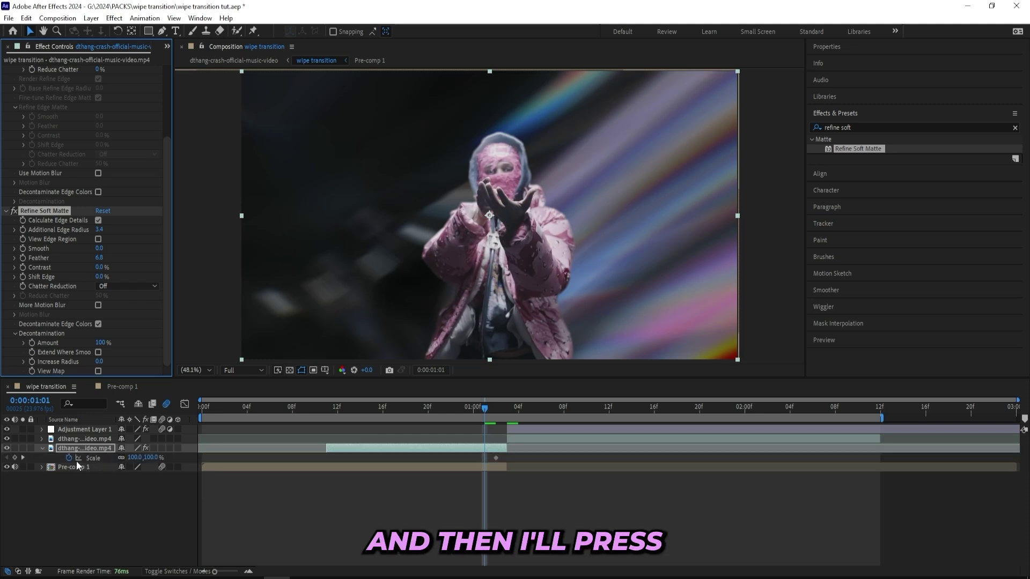
drag(495, 459, 415, 457)
drag(352, 455, 342, 455)
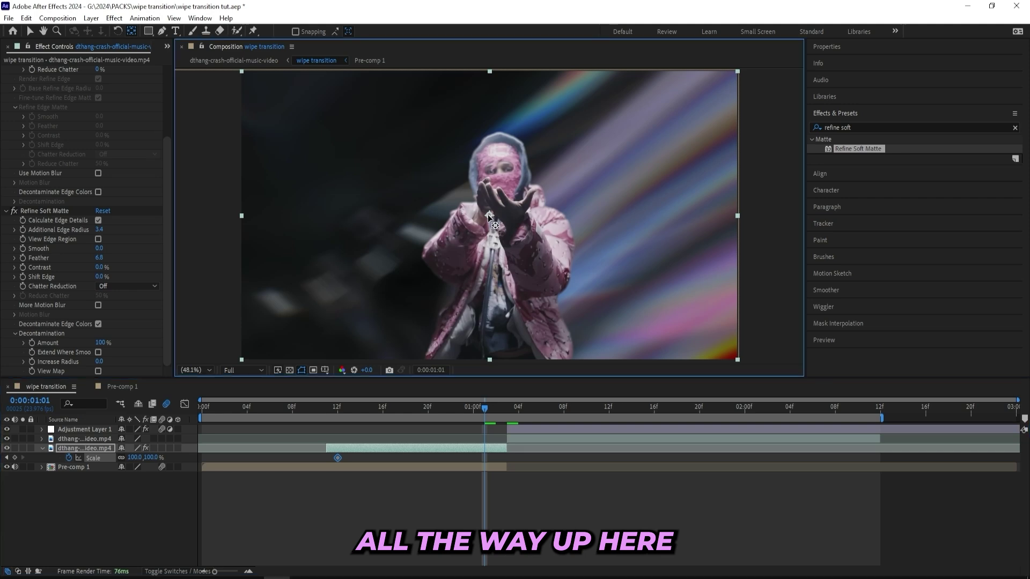
drag(488, 214, 278, 128)
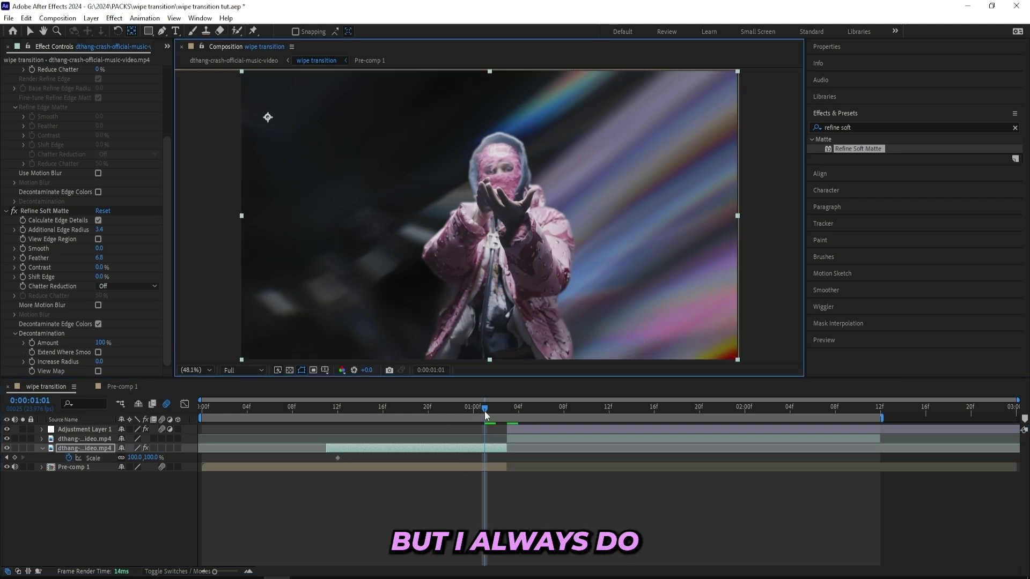
Keyframe the cut-out clip's Scale at 266% at 0:00:01:02 and apply Easy Ease to both Scale keyframes
drag(485, 411, 497, 411)
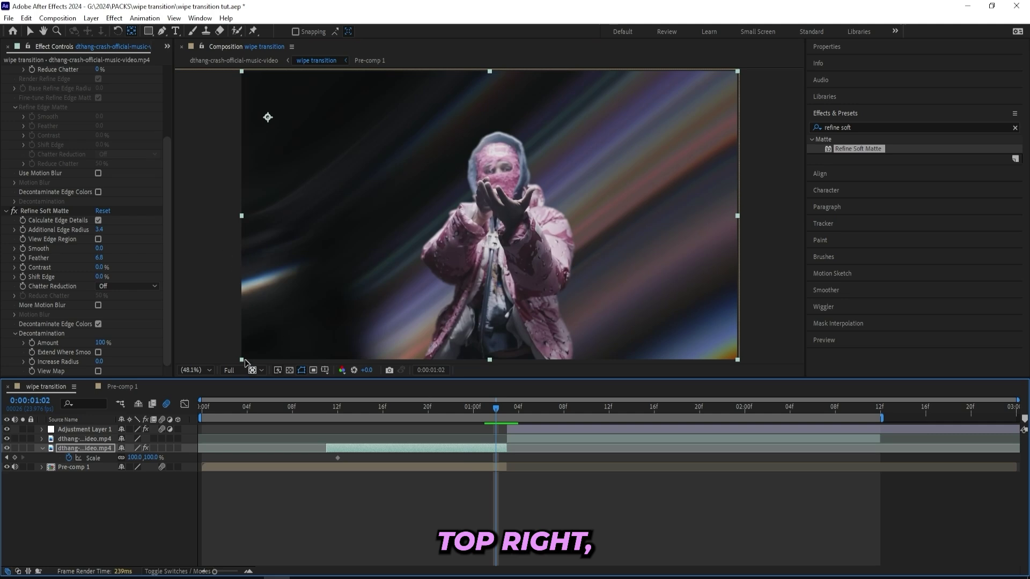
key(v)
key(s)
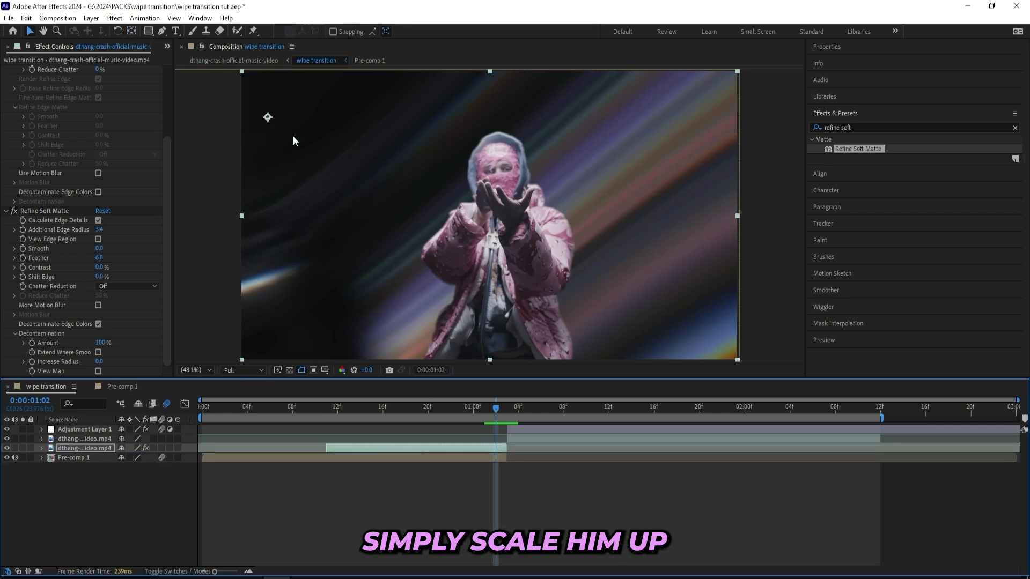
key(s)
drag(152, 457, 261, 463)
drag(510, 460, 323, 456)
key(F9)
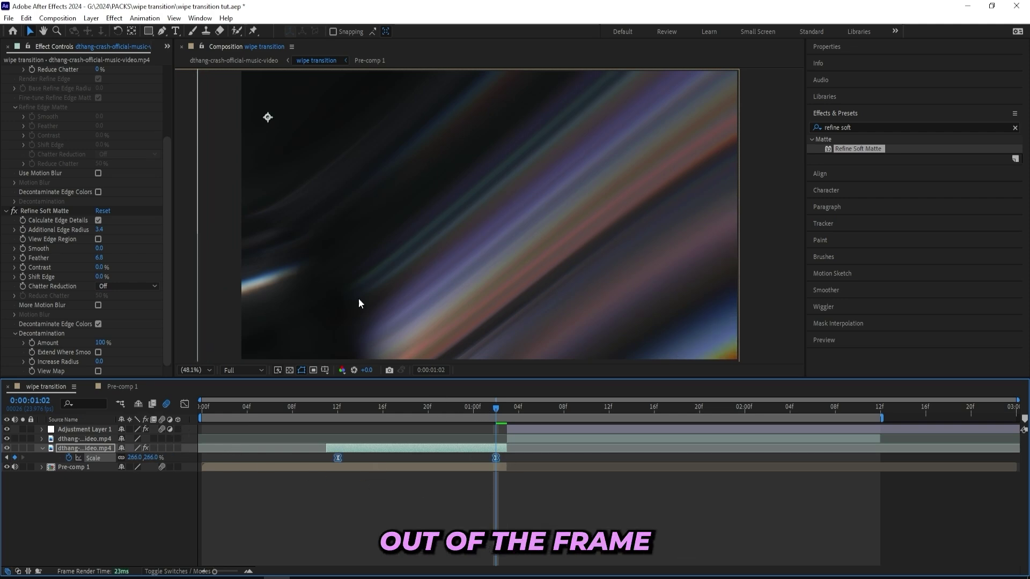
Reshape the cut-out's Scale curve to start slowly and rise steeply into 0:00:01:02, and scrub through the result
click(184, 403)
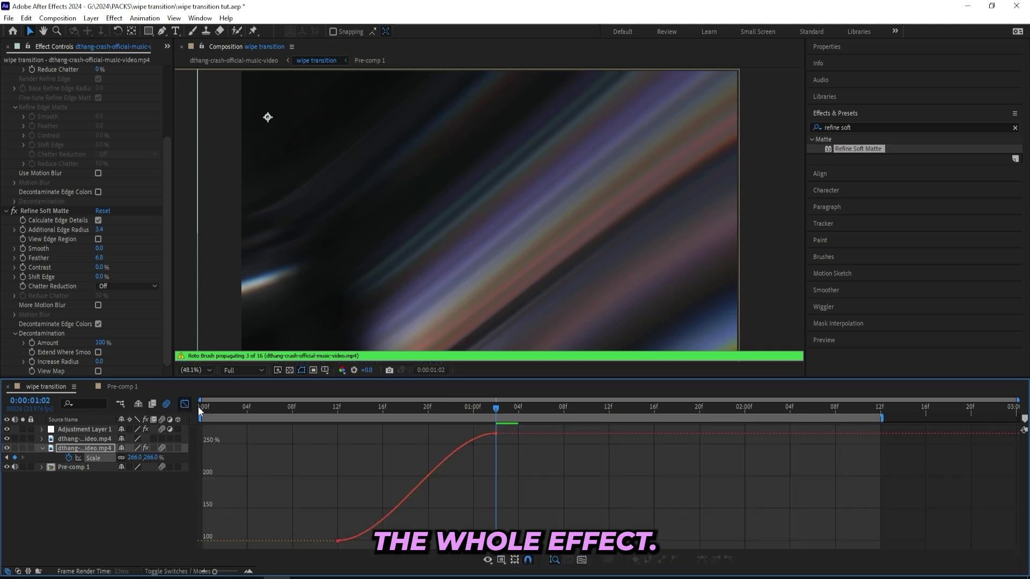
click(434, 470)
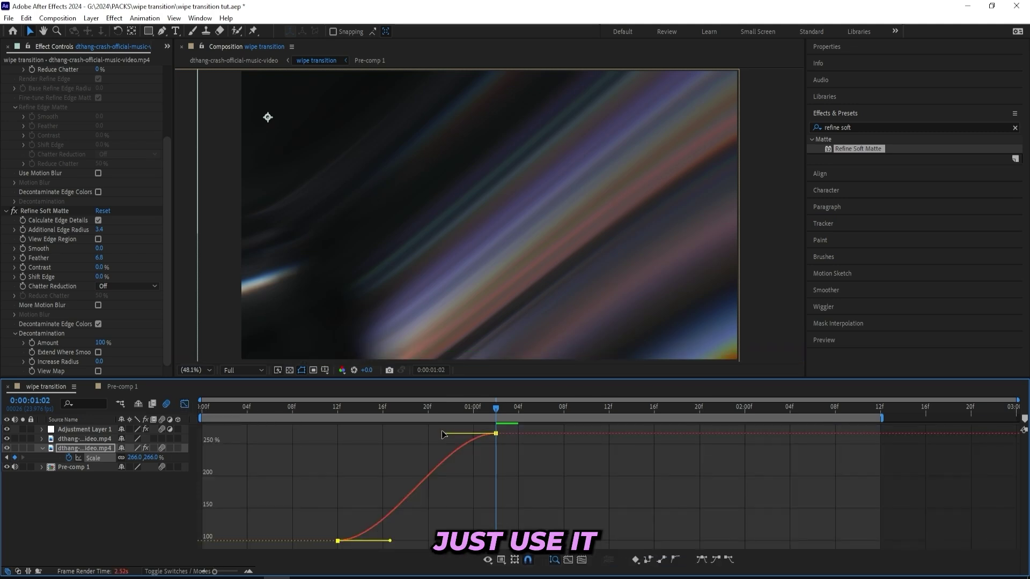
drag(444, 433, 529, 513)
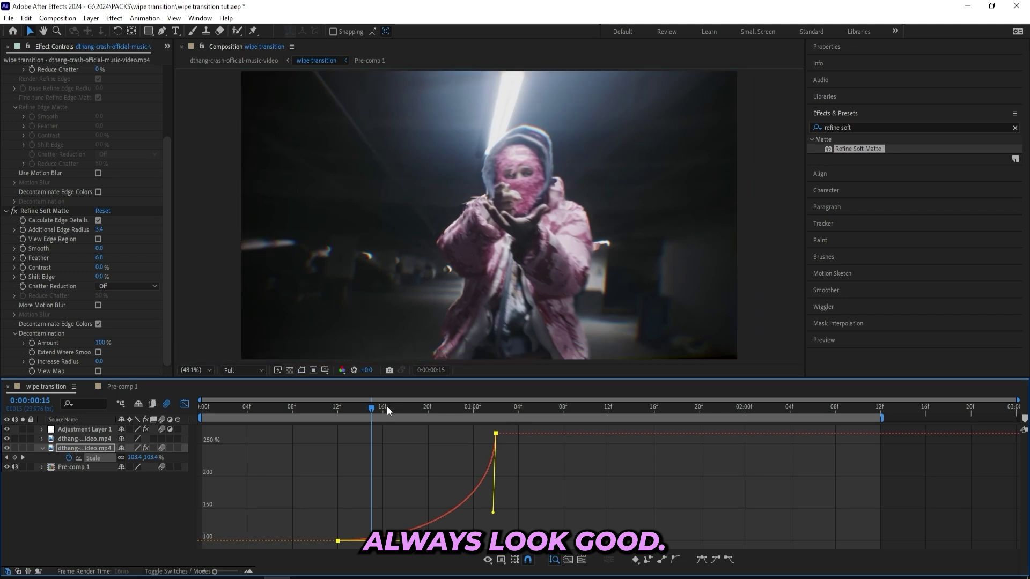
drag(387, 407, 336, 415)
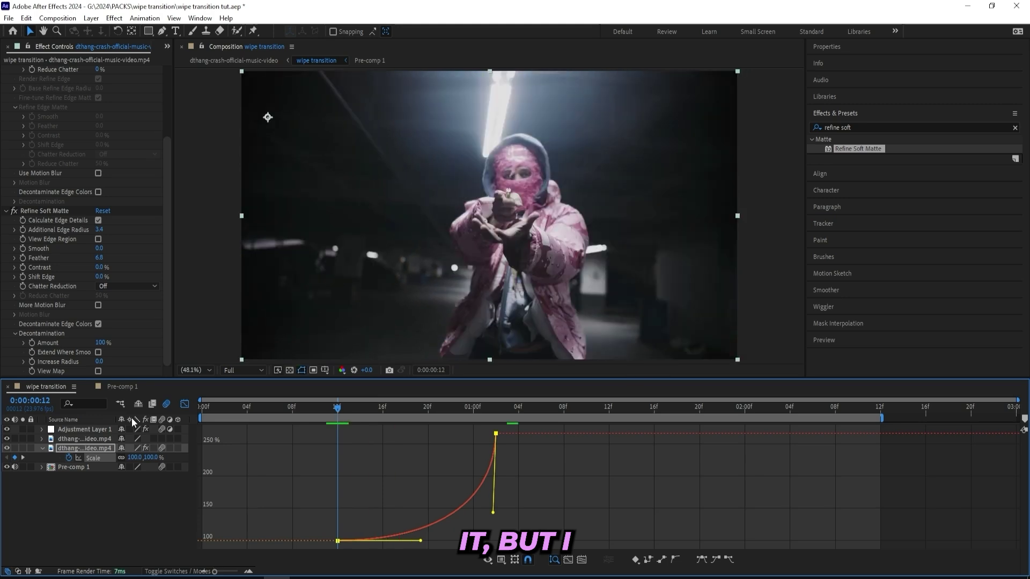
click(191, 404)
mouse_move(330, 408)
mouse_down()
mouse_move(495, 420)
mouse_move(356, 430)
mouse_up()
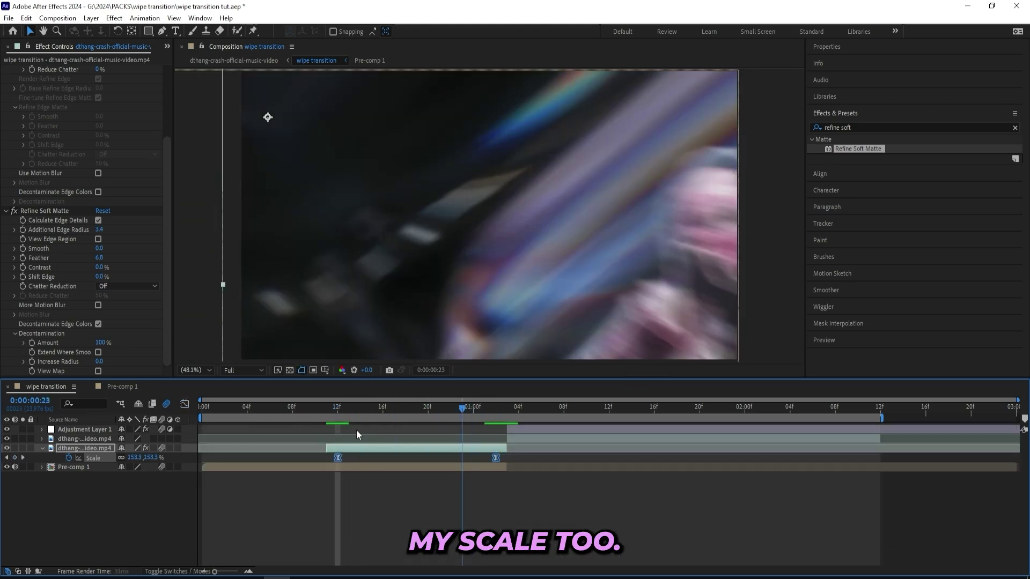
Lengthen the outgoing ease of the cut-out's first Scale keyframe for a slower start and preview the motion
click(184, 406)
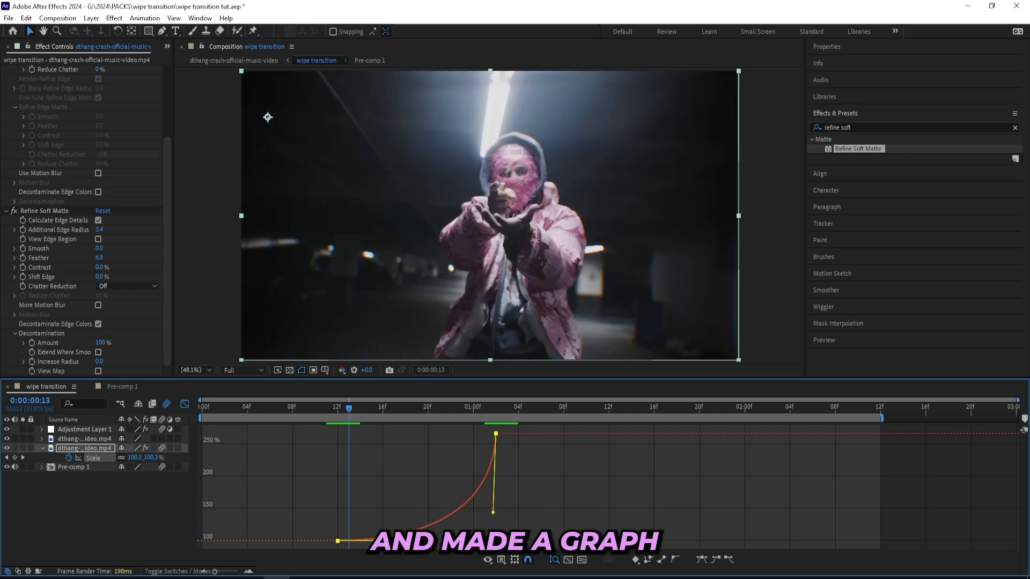
click(502, 561)
click(413, 493)
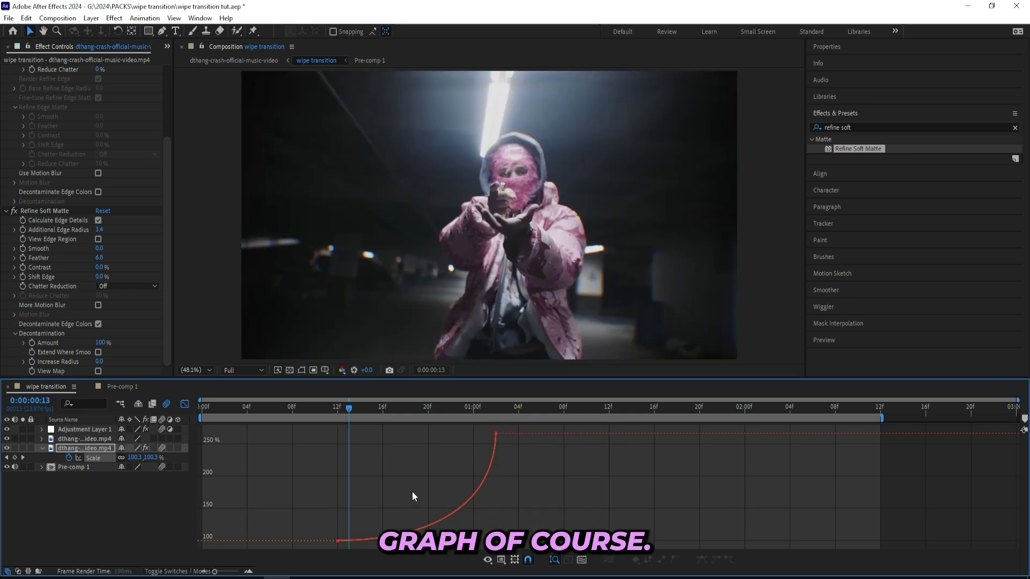
drag(422, 542, 448, 544)
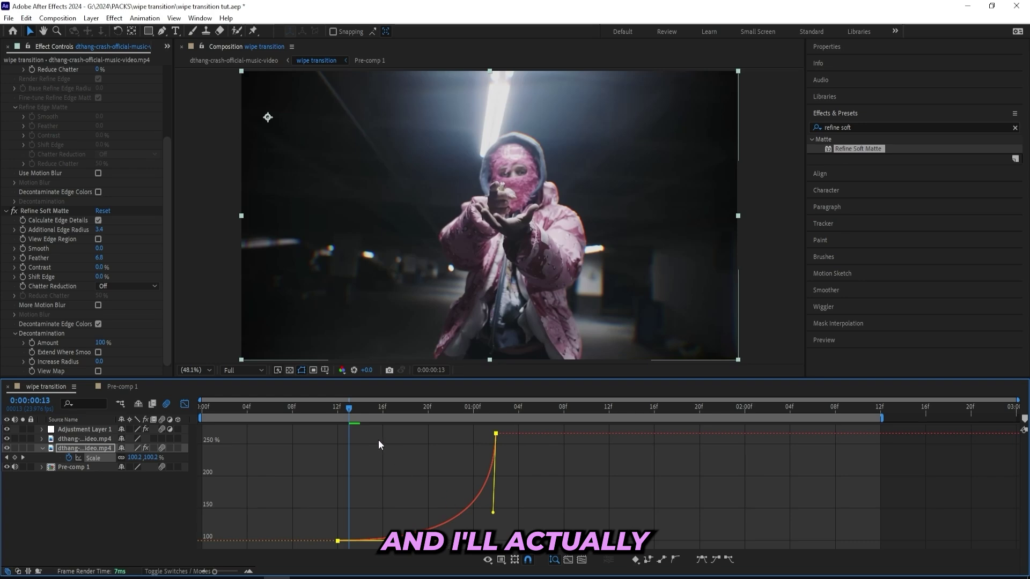
drag(358, 408, 426, 416)
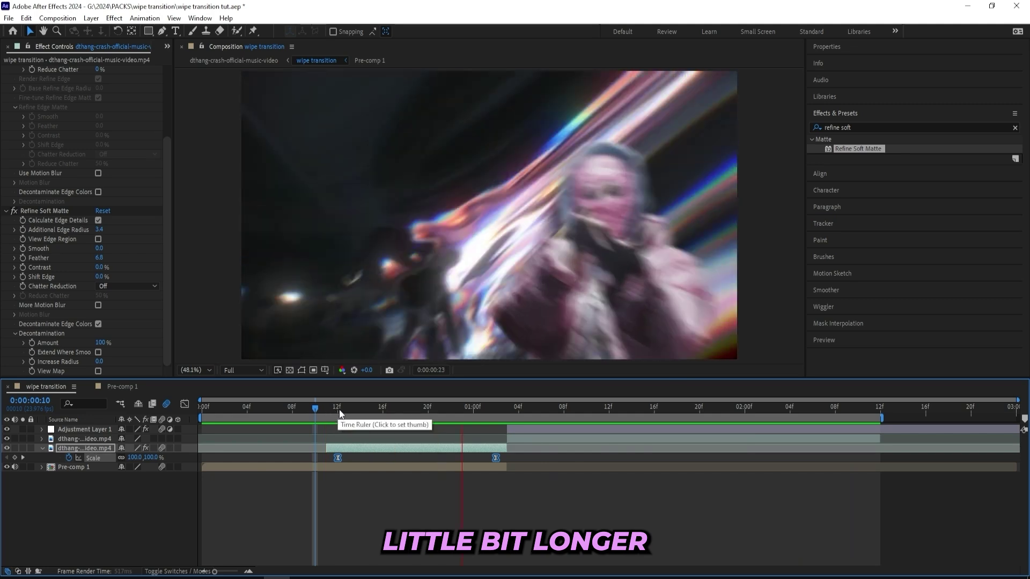
Apply Camera Lens Blur to the outgoing cut-out clip and keyframe its Blur Radius at 0 at 0:00:00:18
drag(474, 410, 440, 409)
click(872, 127)
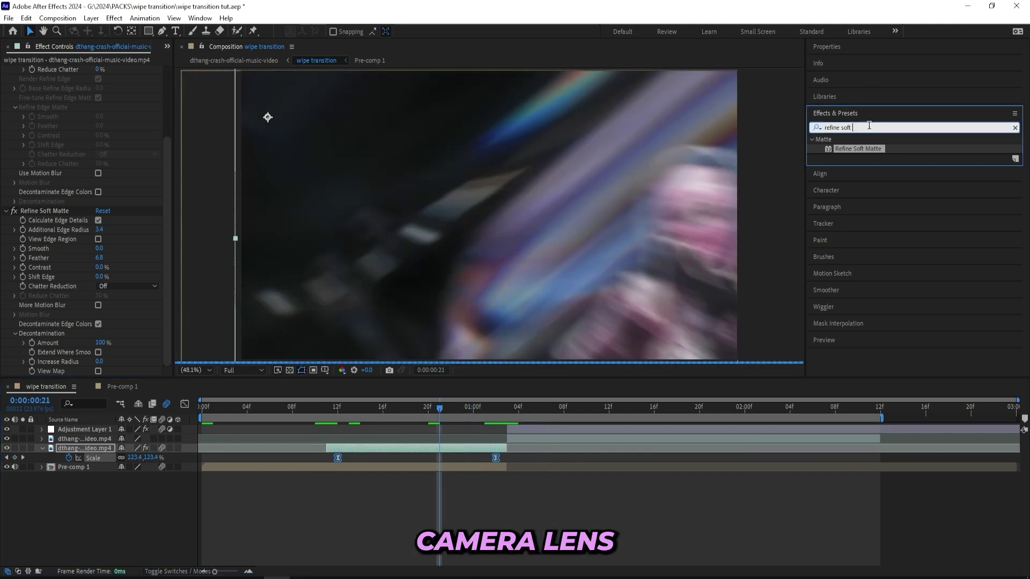
text(camera lens)
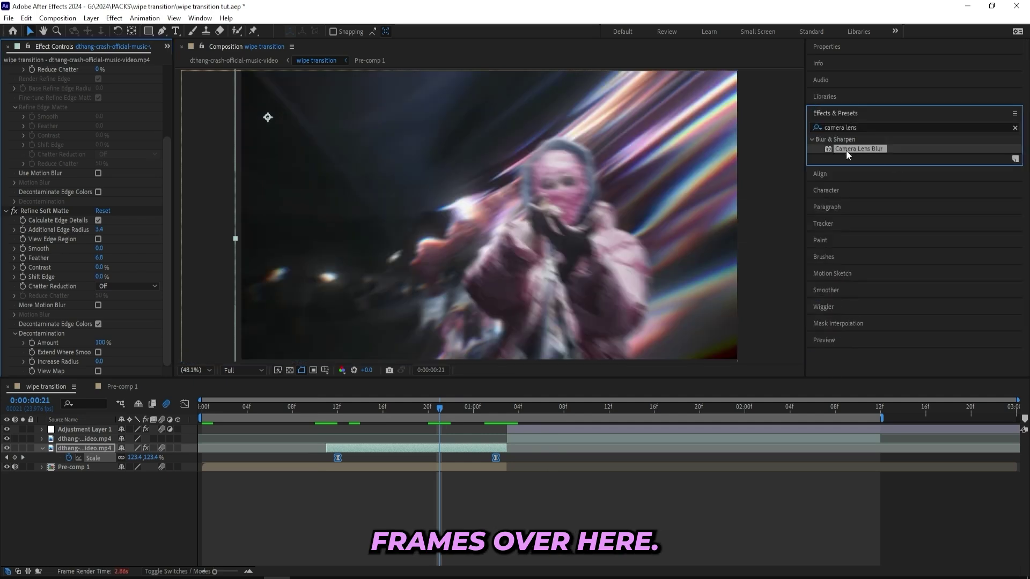
drag(846, 150, 392, 304)
drag(441, 417, 407, 410)
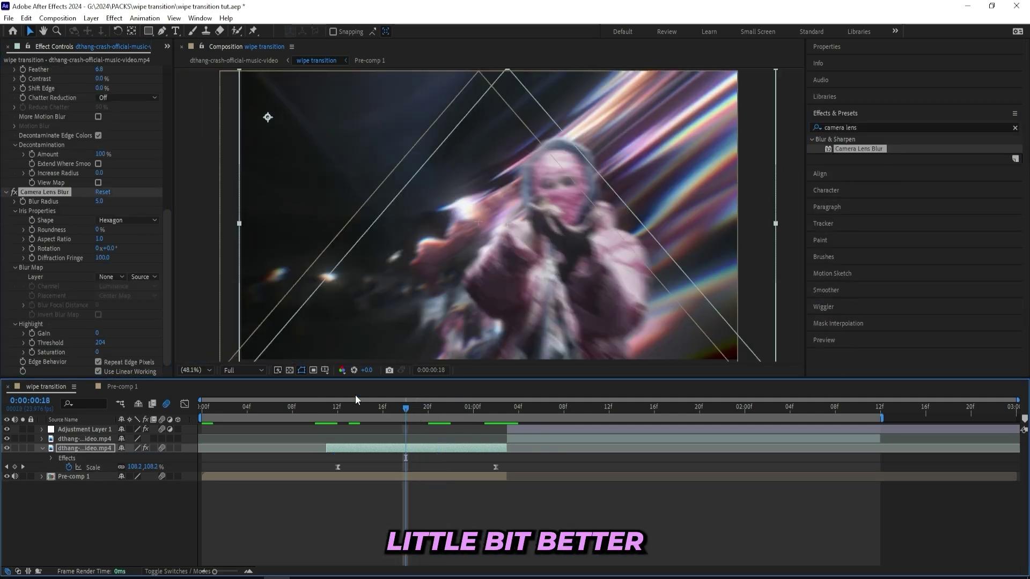
click(99, 202)
text(0)
key(Return)
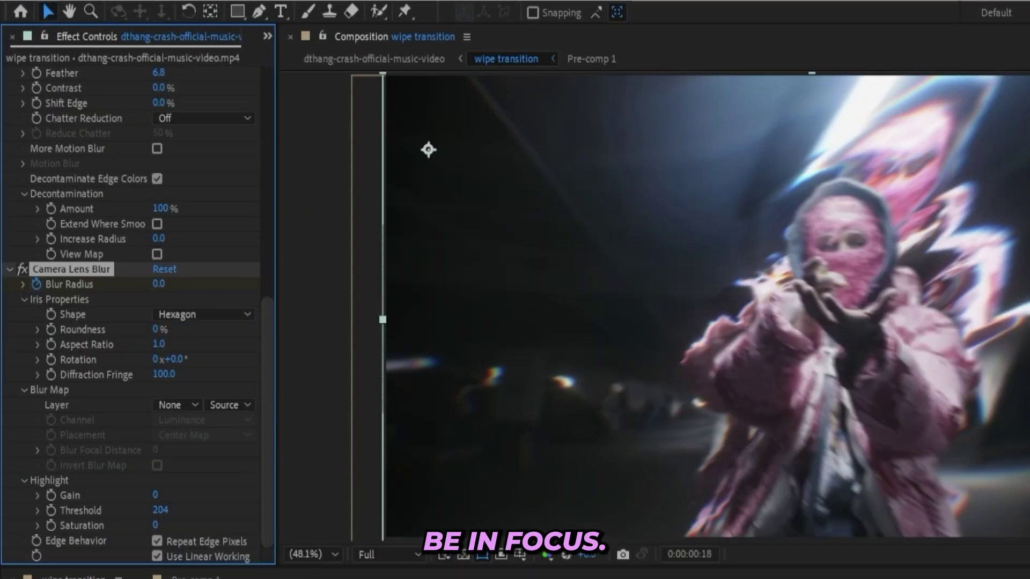
Keyframe the outgoing cut-out's Blur Radius at 20 at 0:00:01:02 and scrub through the blur buildup
drag(406, 409, 496, 410)
click(159, 283)
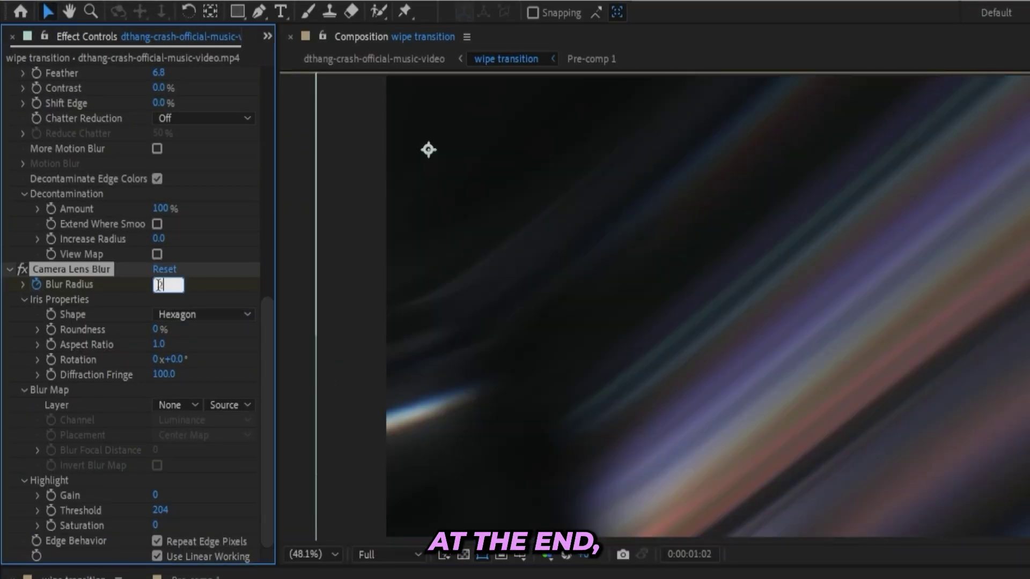
text(20)
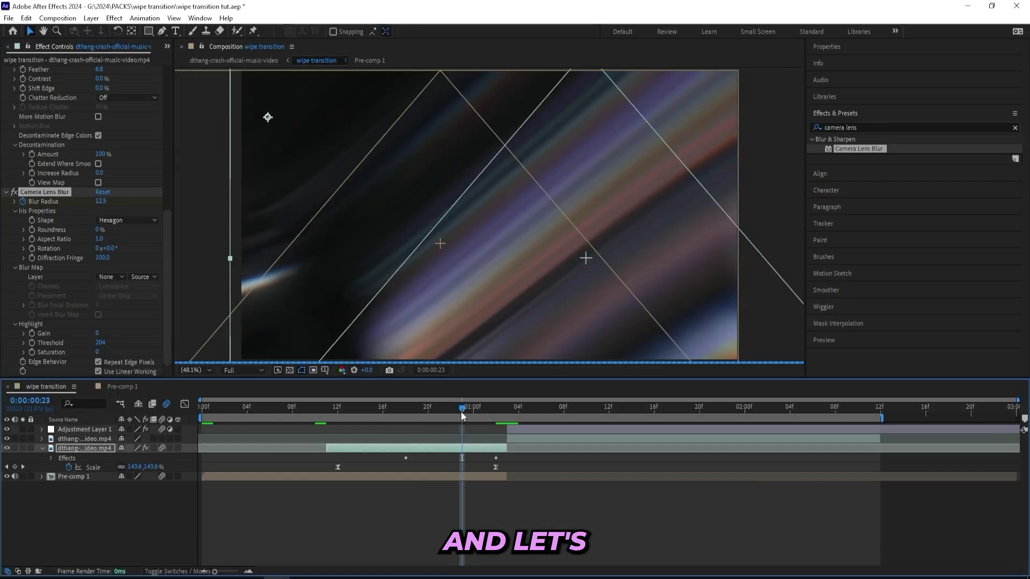
click(461, 411)
drag(461, 412, 494, 413)
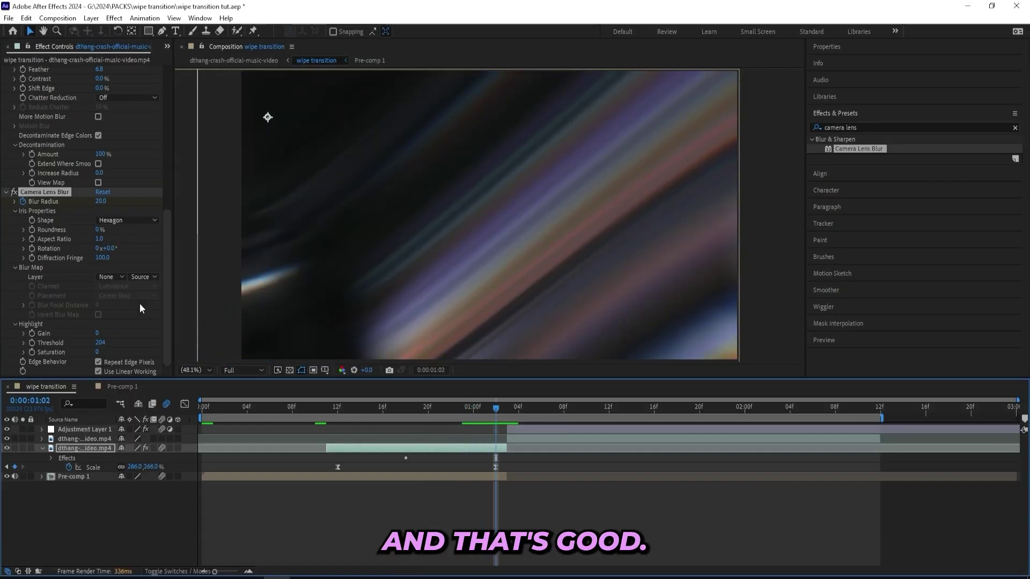
Reduce the outgoing cut-out's Blur Radius keyframe at 0:00:01:02 to 15
click(101, 201)
text(15)
key(Return)
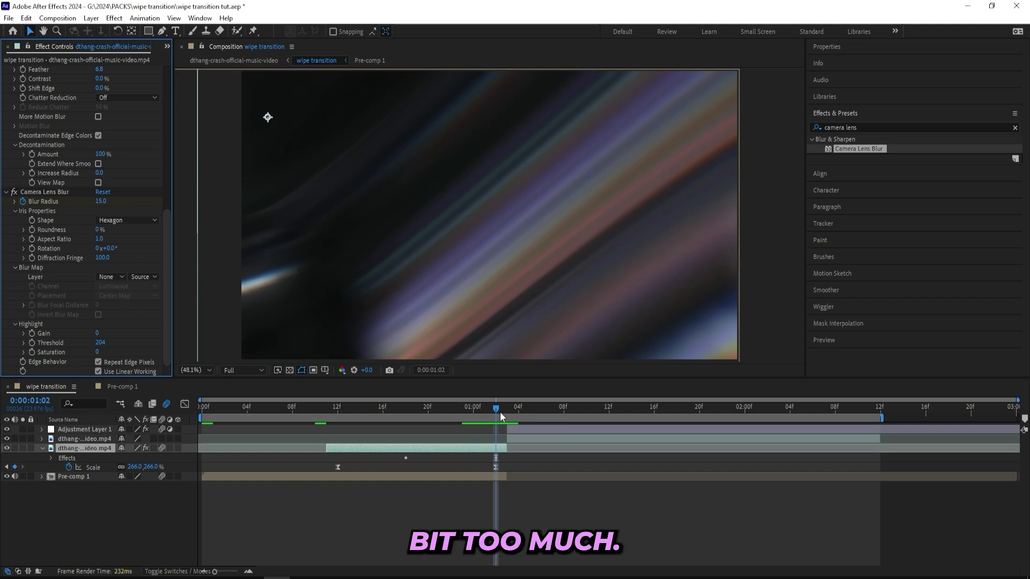
Place a duplicate of the incoming clip above Adjustment Layer 1 and open it for rotoscoping
key(Page_Down)
click(511, 438)
key(ctrl+d)
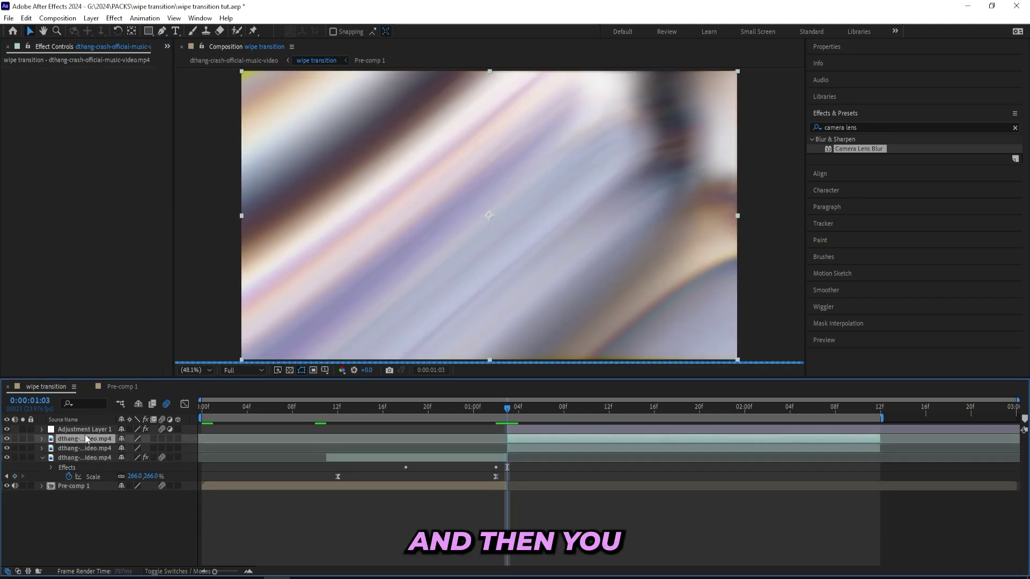
drag(84, 438, 85, 427)
double_click(526, 430)
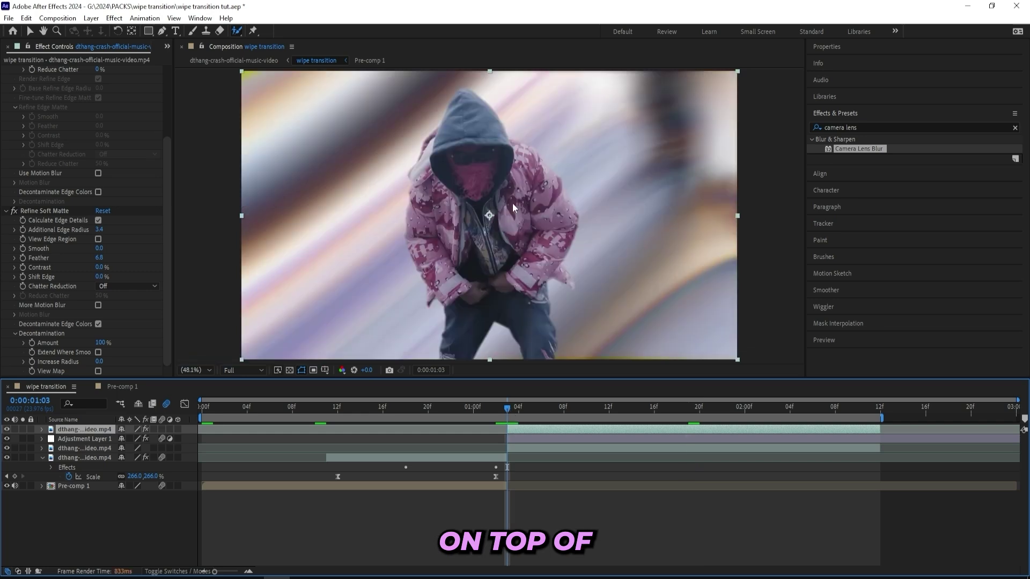
Relocate the incoming cut-out's anchor point from its centre to near the frame's upper-right corner
key(y)
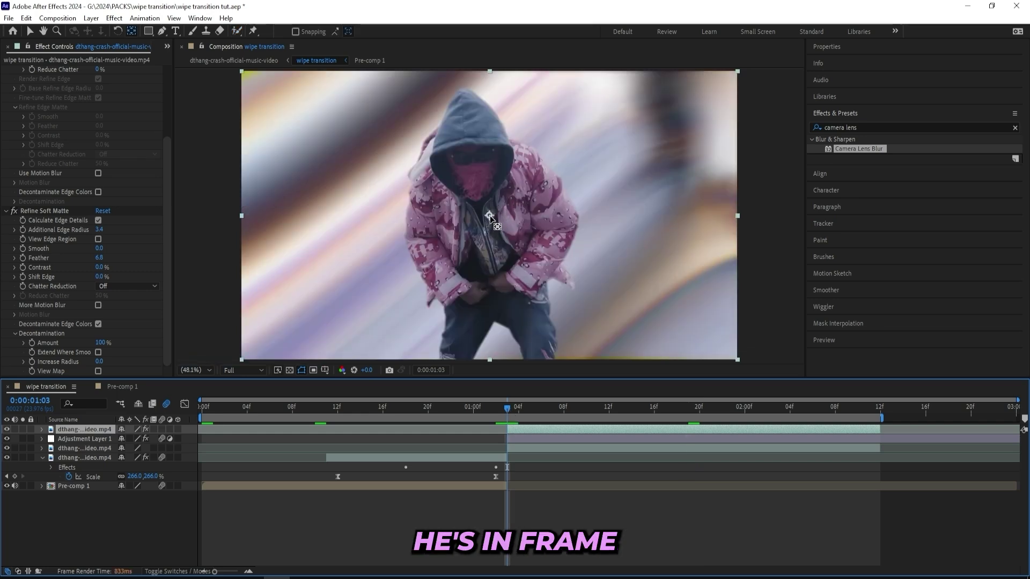
click(490, 216)
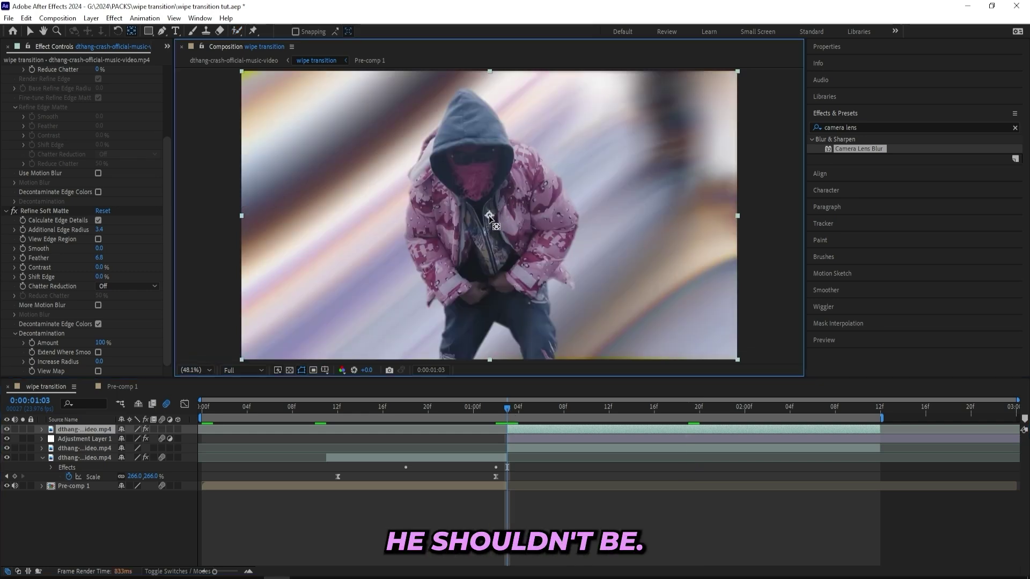
drag(489, 215, 552, 201)
right_click(632, 148)
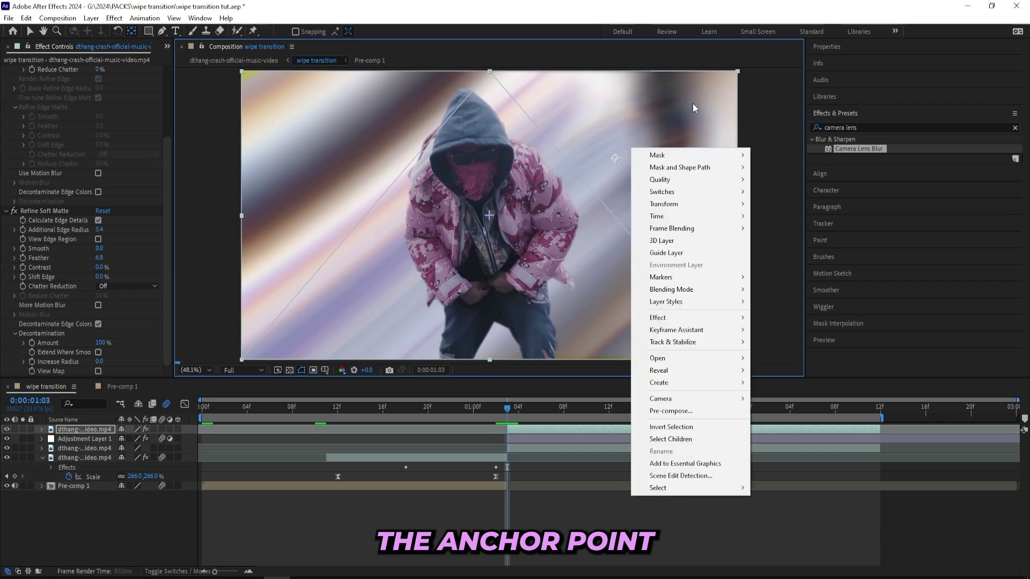
click(617, 157)
drag(617, 157, 718, 85)
key(v)
Keyframe the incoming cut-out's Scale at 310% at 0:00:01:03 and 100% at 0:00:01:20, with Easy Ease on both keyframes
key(s)
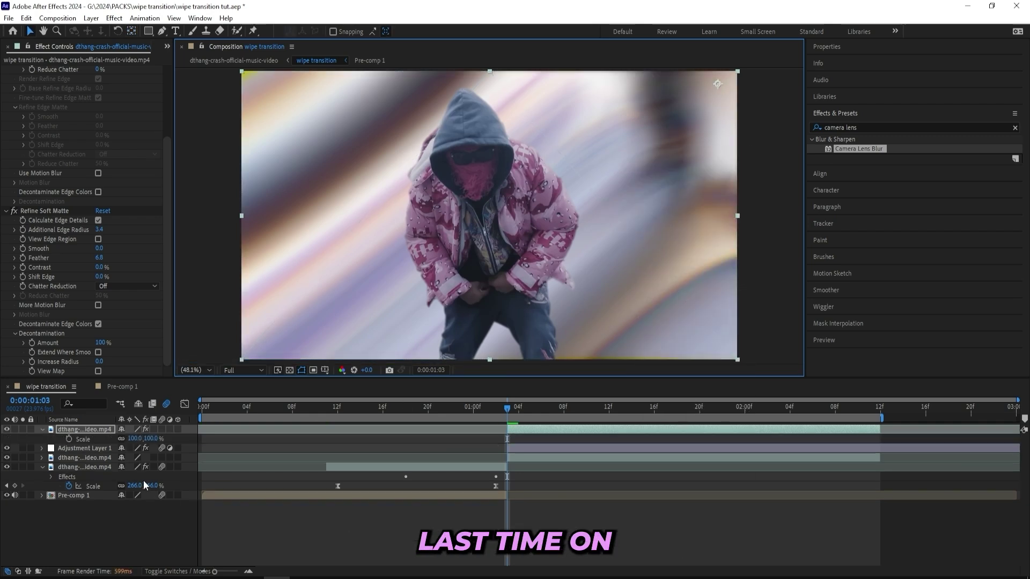
click(69, 439)
drag(507, 439, 702, 437)
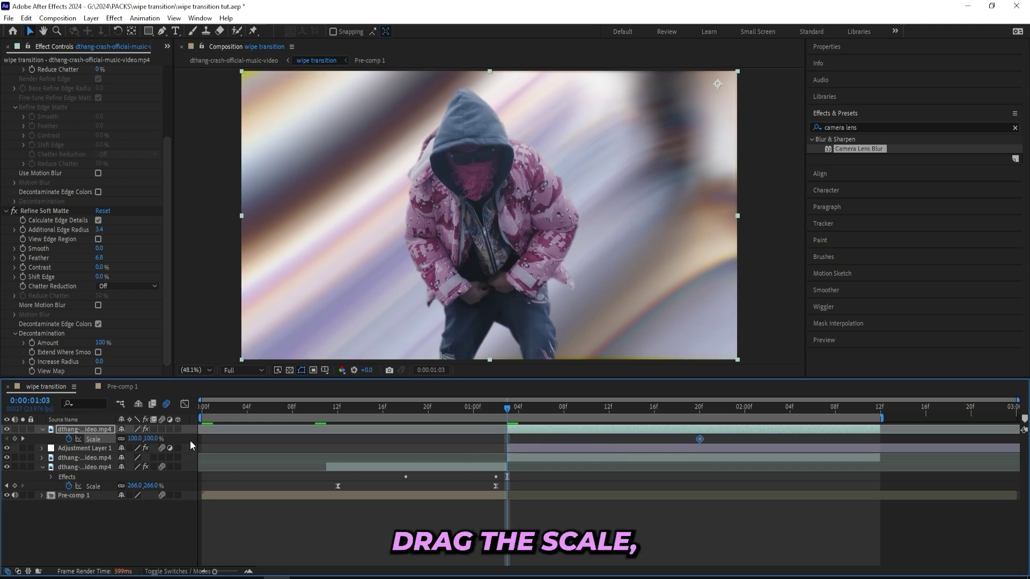
drag(142, 439, 254, 438)
drag(744, 436, 480, 458)
key(F9)
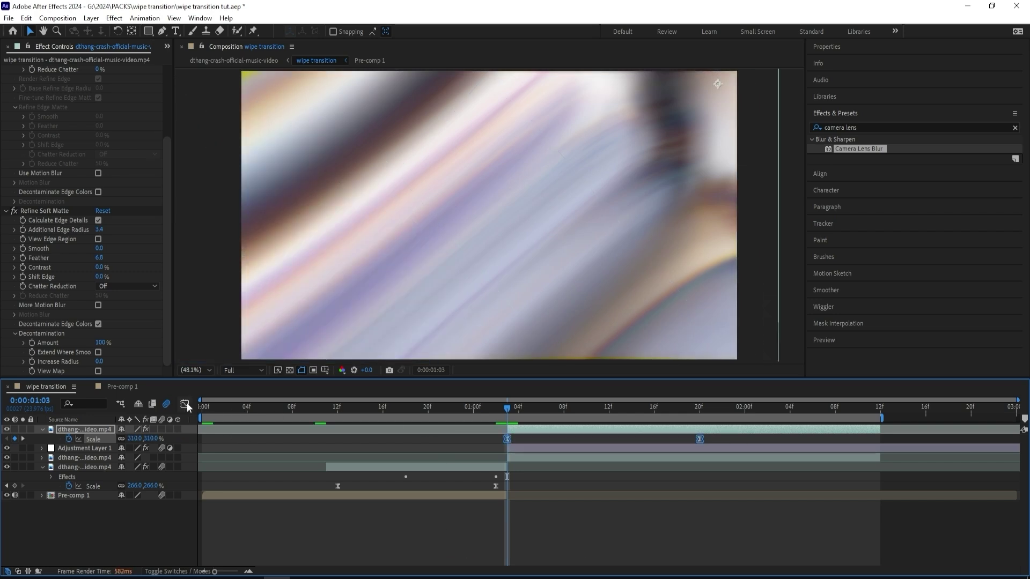
Enable motion blur on the incoming cut-out and reshape its Scale curve to fall steeply from 0:00:01:03 and settle slowly
click(162, 430)
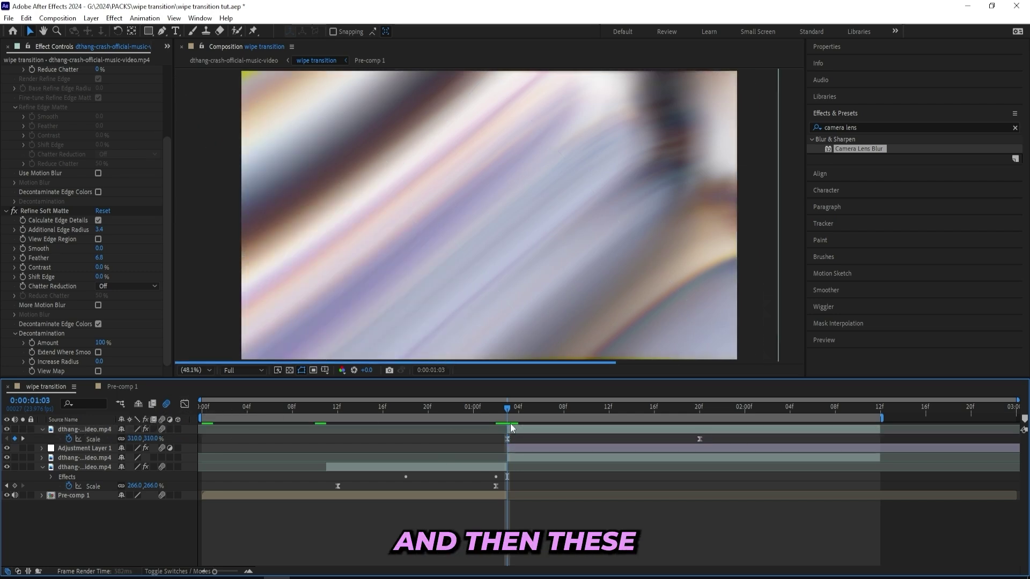
click(184, 404)
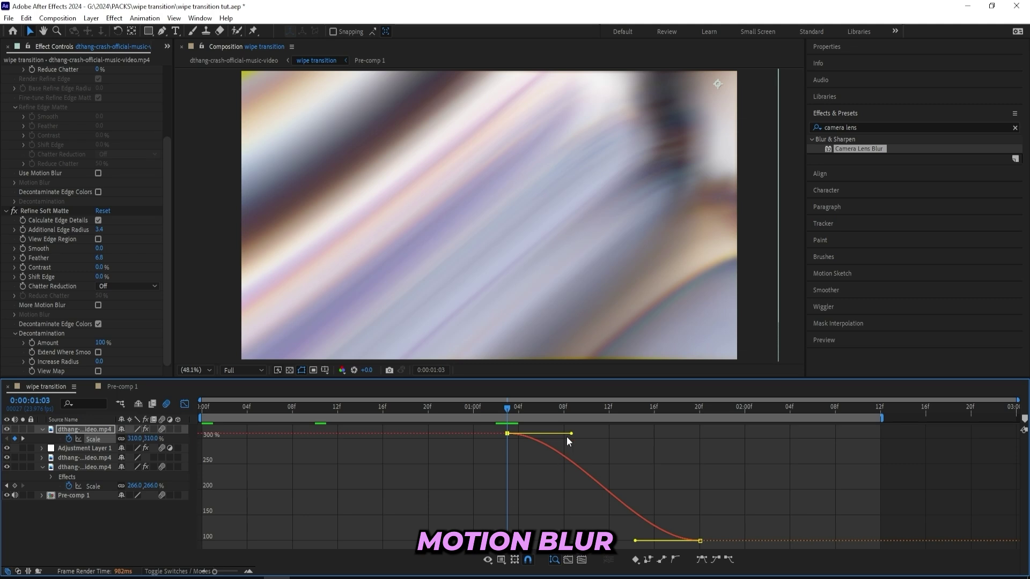
drag(571, 433, 509, 518)
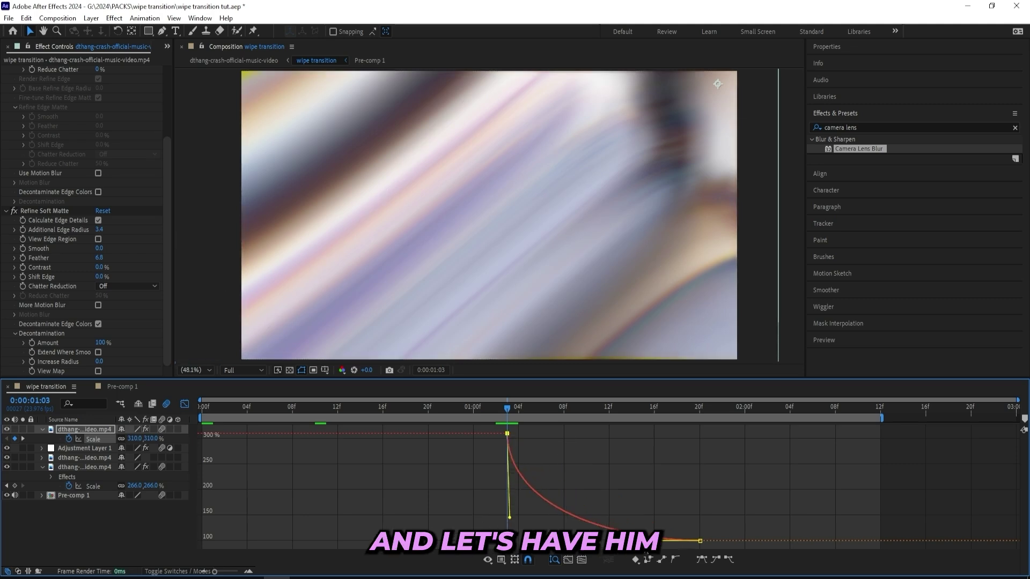
drag(635, 541, 554, 540)
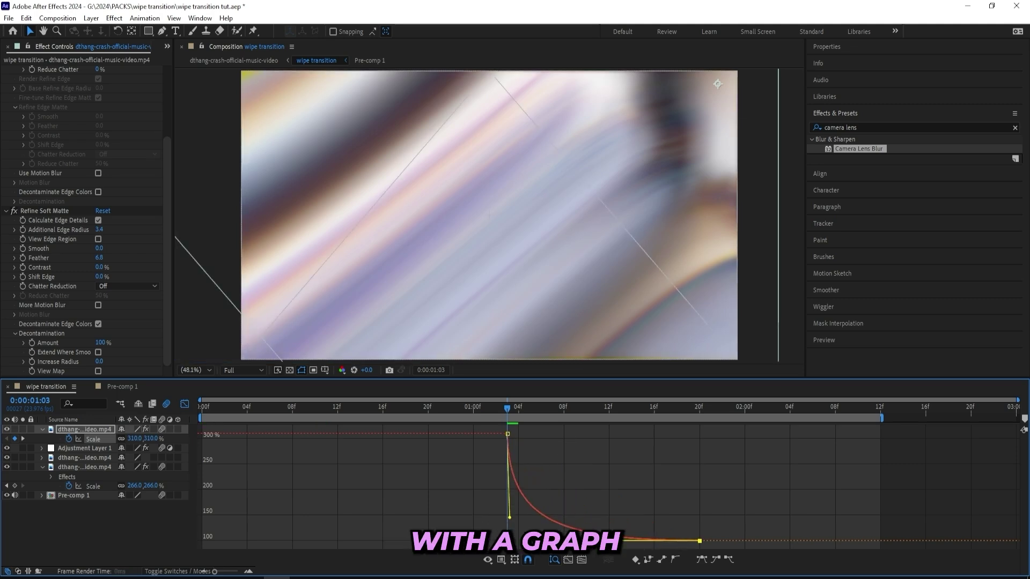
key(Page_Down)
click(184, 404)
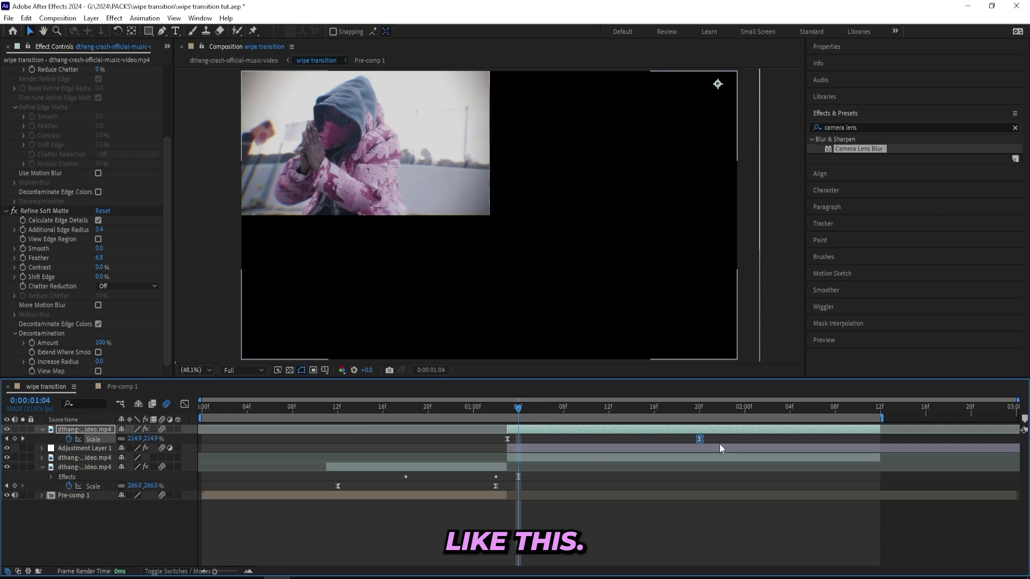
Move the incoming cut-out's 100% Scale keyframe to 0:00:02:01, soften the curve's initial drop, and preview the motion
drag(700, 439, 733, 439)
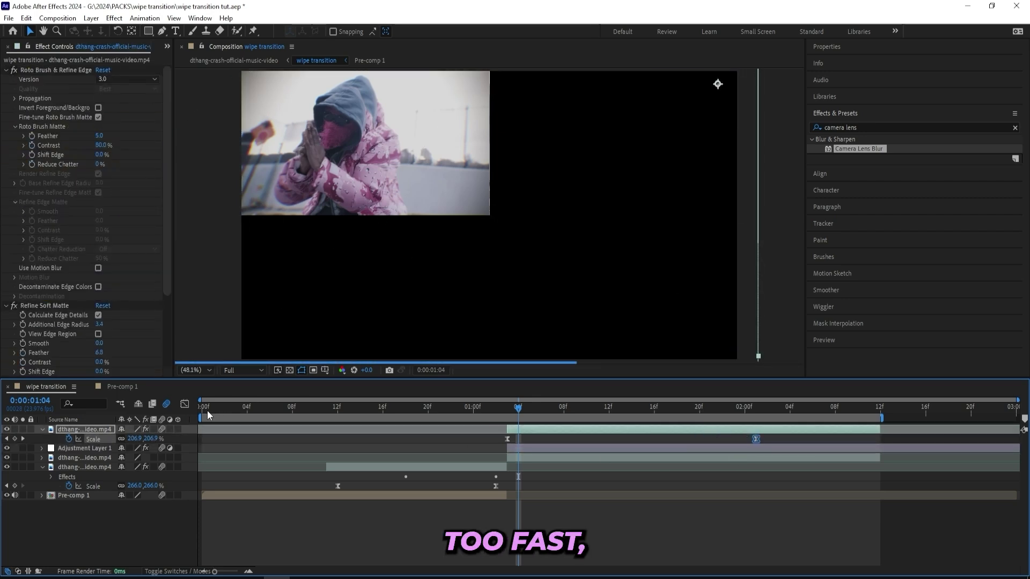
click(185, 404)
drag(510, 530, 510, 488)
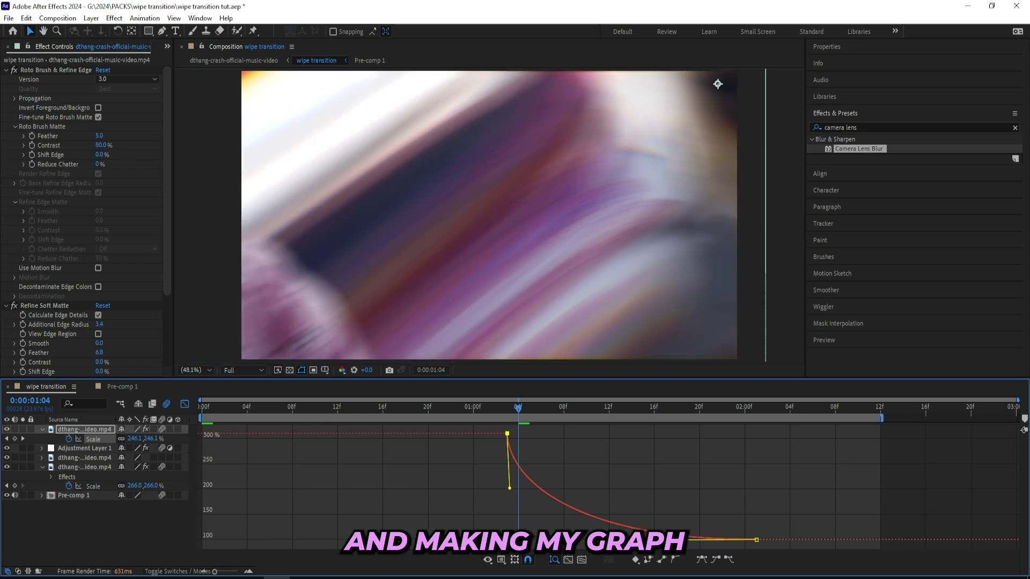
key(space)
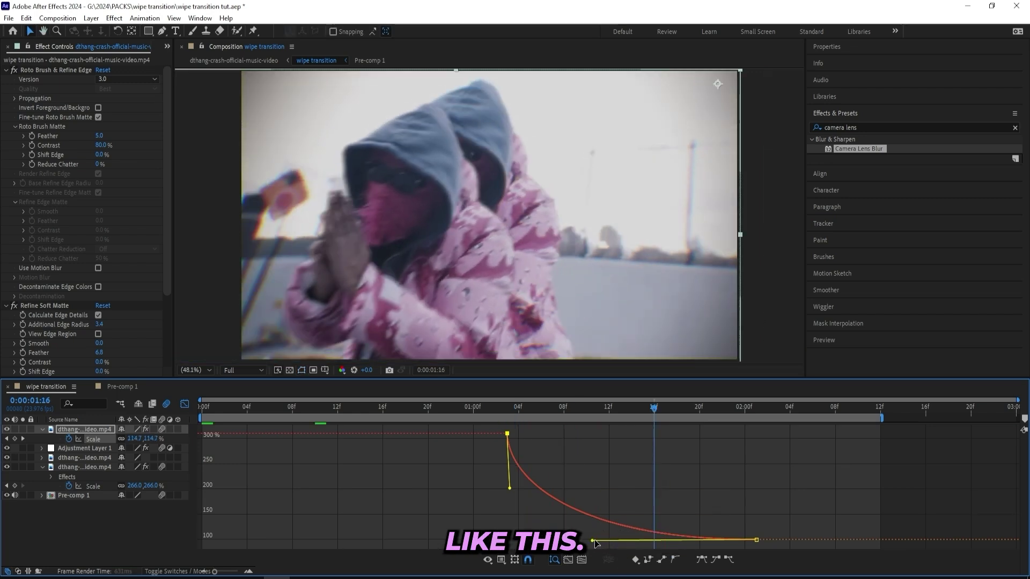
Apply Camera Lens Blur to the incoming cut-out and keyframe its Blur Radius at 17 at 0:00:01:03
key(shift+F3)
click(508, 407)
double_click(852, 127)
double_click(861, 150)
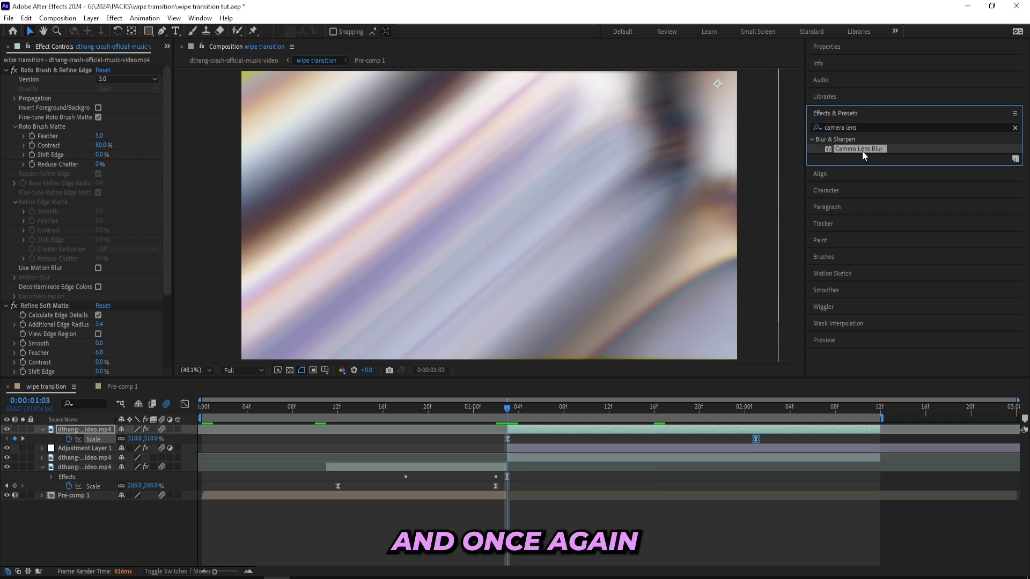
click(98, 201)
text(17)
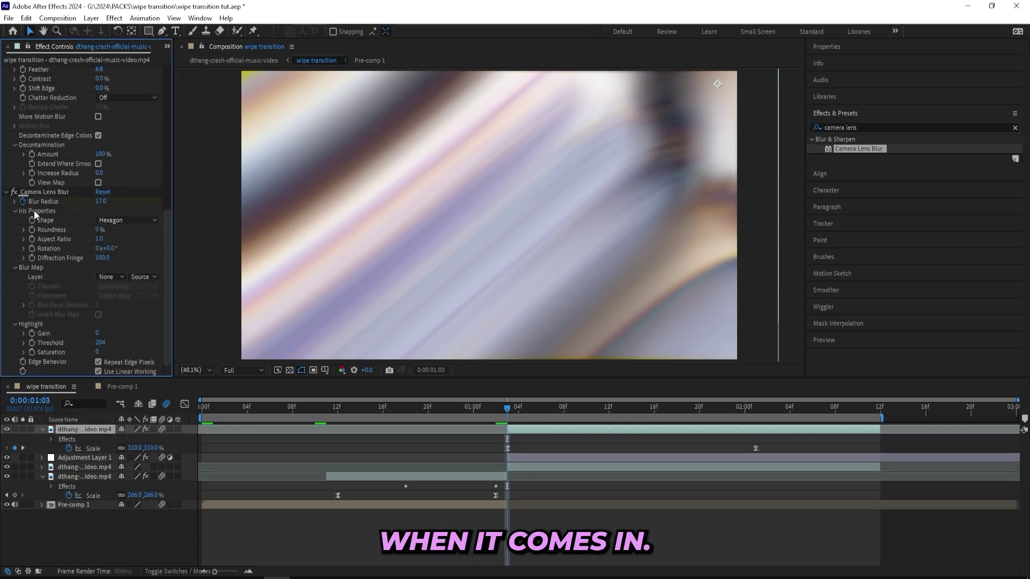
key(Return)
Keyframe the incoming cut-out's Blur Radius at 0 at 0:00:01:20
click(610, 409)
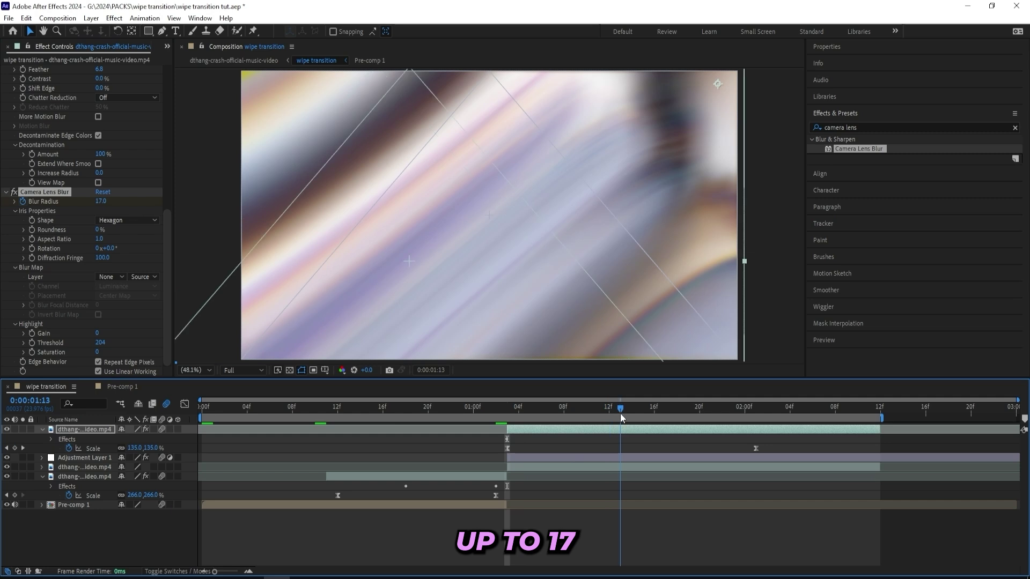
key(Page_Down)
key(Page_Down)
key(Page_Down)
key(Page_Down)
key(Page_Down)
key(Page_Down)
key(Page_Down)
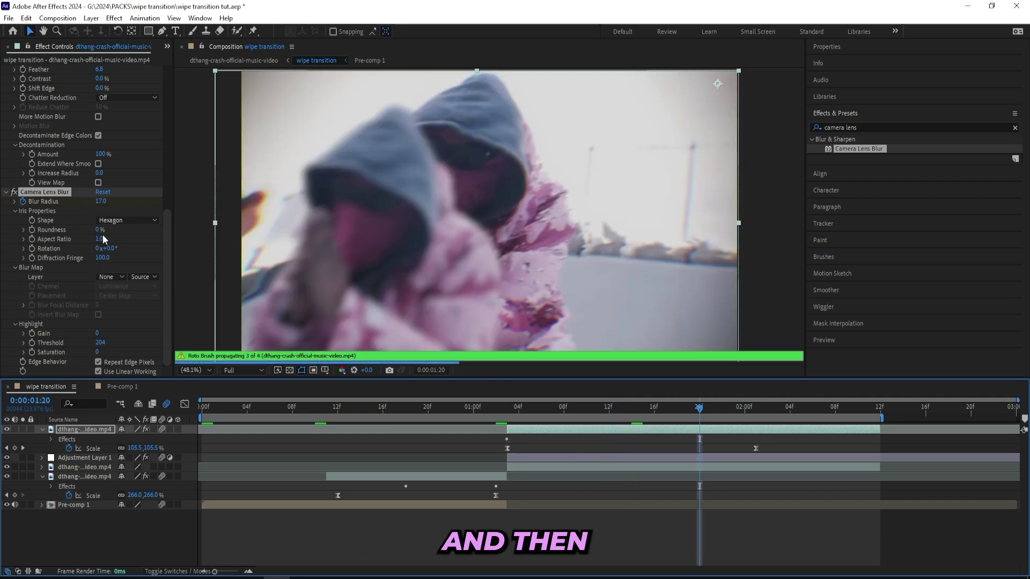
click(101, 202)
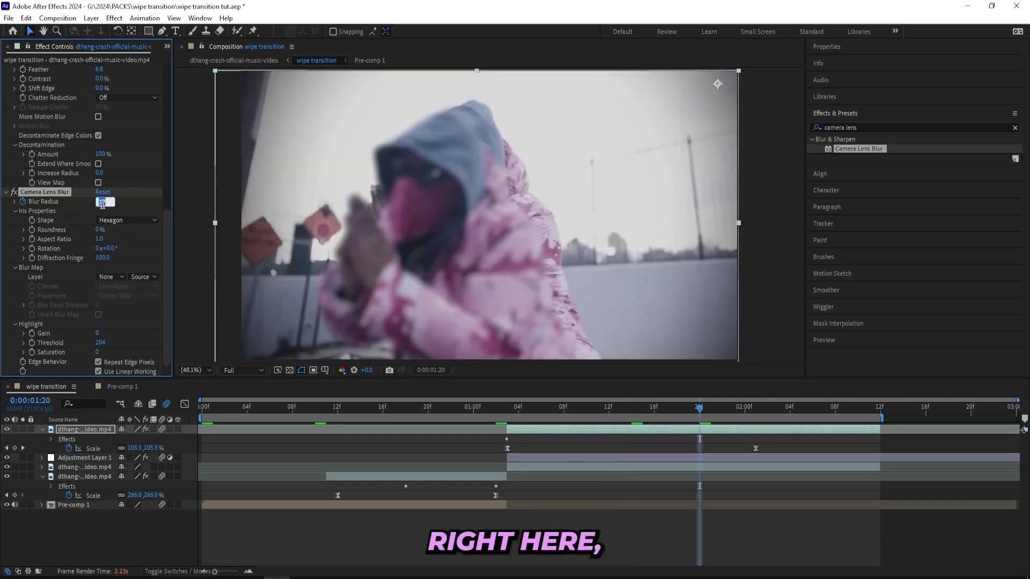
text(0)
key(Return)
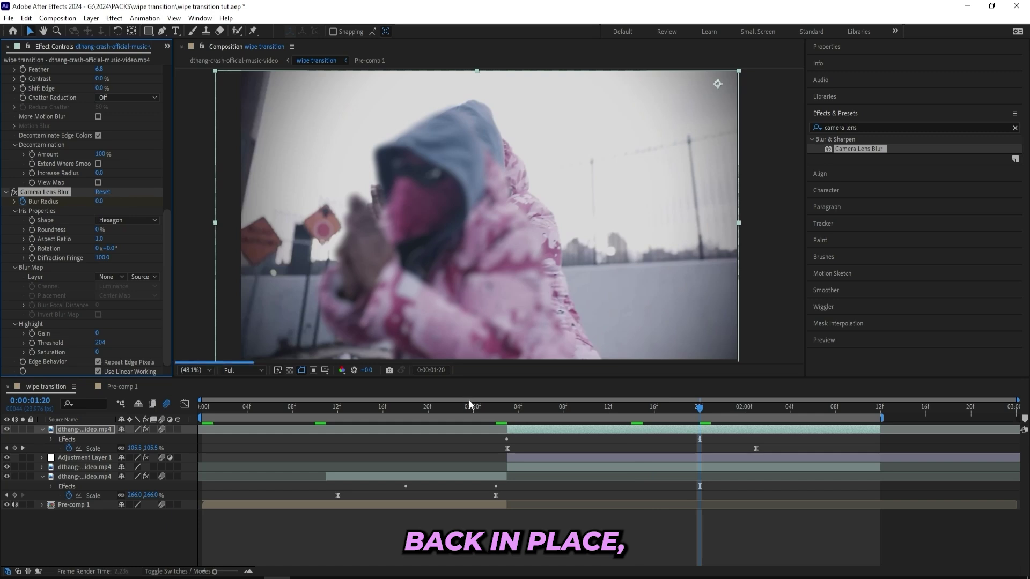
Reveal the incoming cut-out's keyframes and move its zero Blur Radius keyframe to 0:00:01:22
key(u)
click(700, 448)
drag(700, 448, 722, 449)
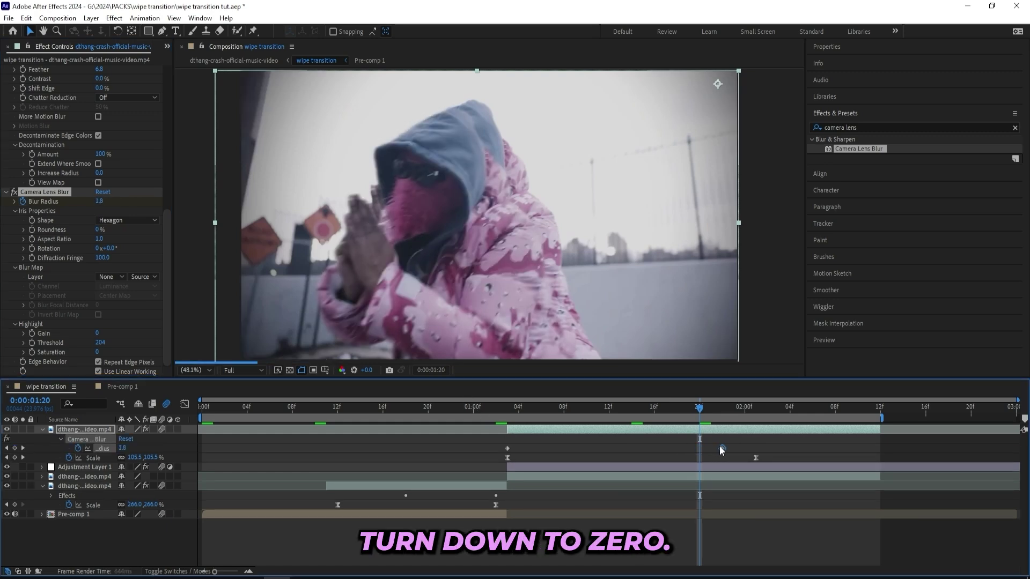
Collapse the layers' keyframe properties and preview the whole transition from the start
key(Home)
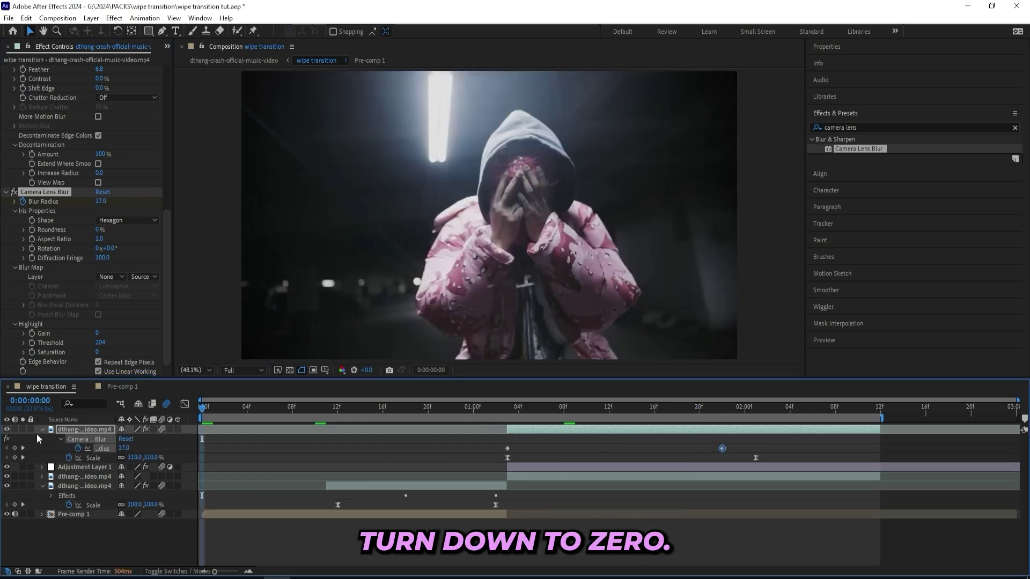
key(u)
key(space)
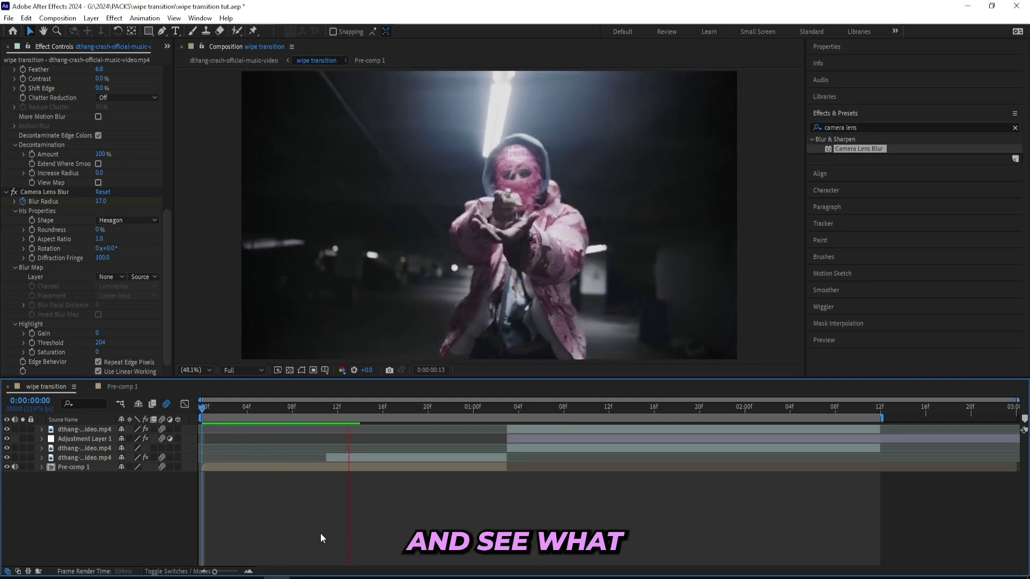